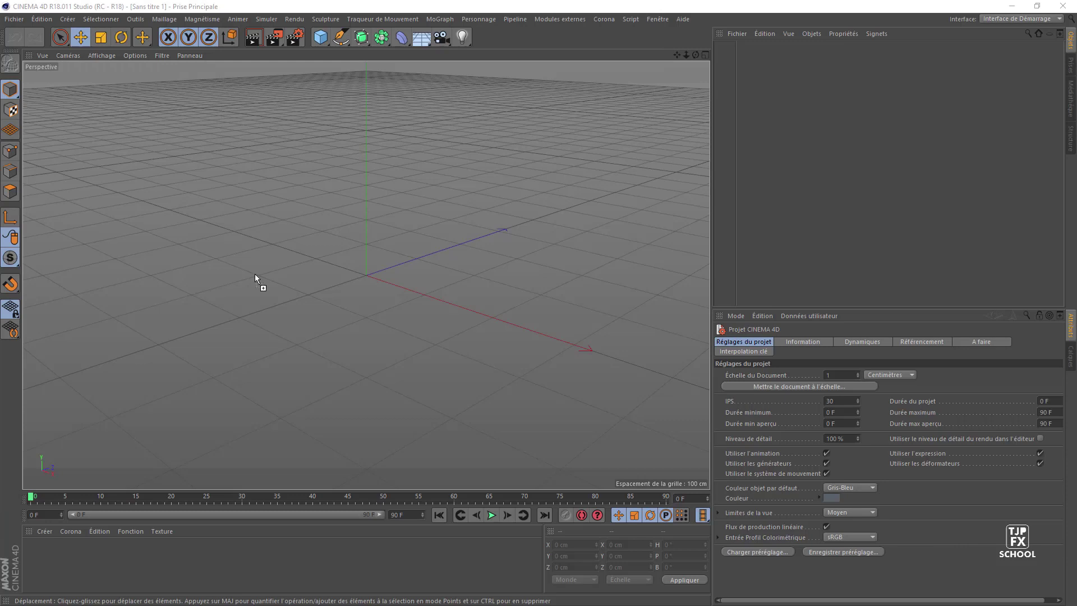
# - Import the TILE.ai text outlines and select the resulting TILE group
pyautogui.moveTo(389, 272); pyautogui.dragTo(392, 272)
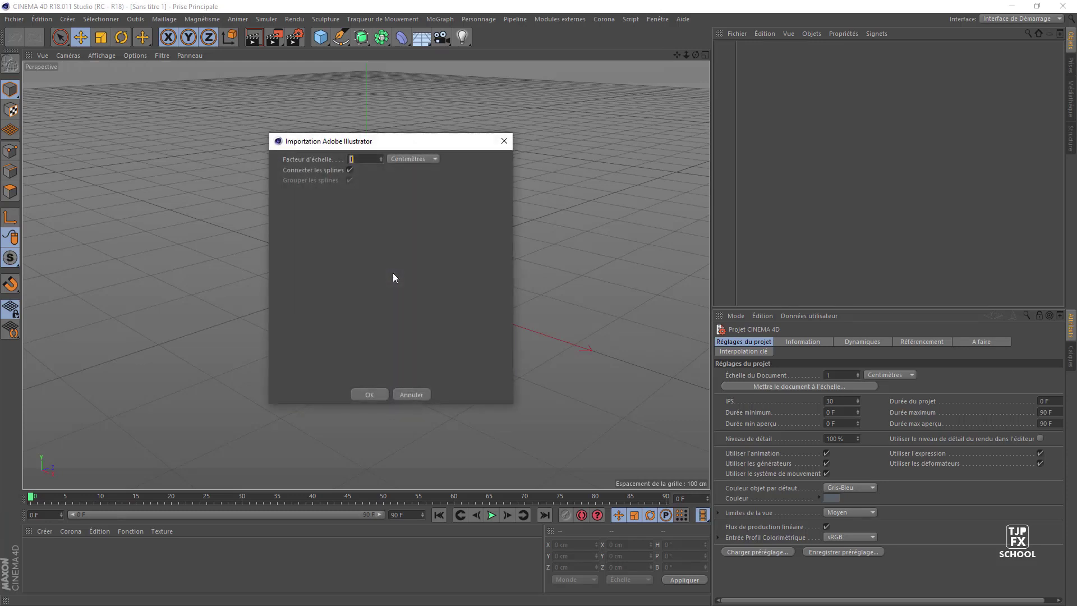
pyautogui.click(367, 395)
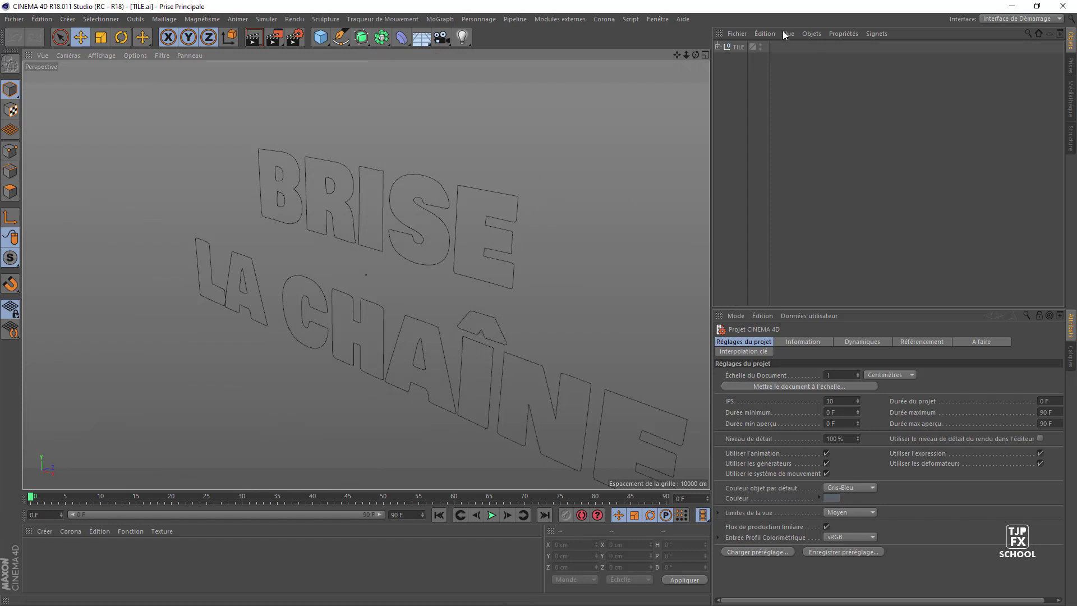
pyautogui.click(738, 47)
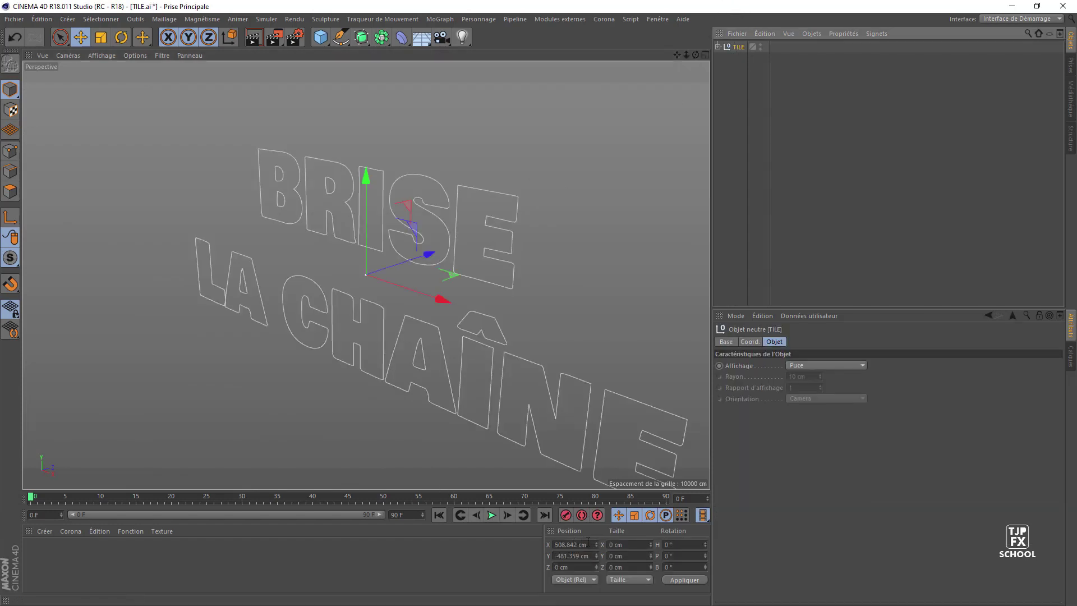
# - Set TILE's Position X and Y to 0 cm to centre the lettering at the origin
pyautogui.moveTo(588, 543); pyautogui.dragTo(538, 544)
pyautogui.write('0')
pyautogui.press('Tab')
pyautogui.write('0')
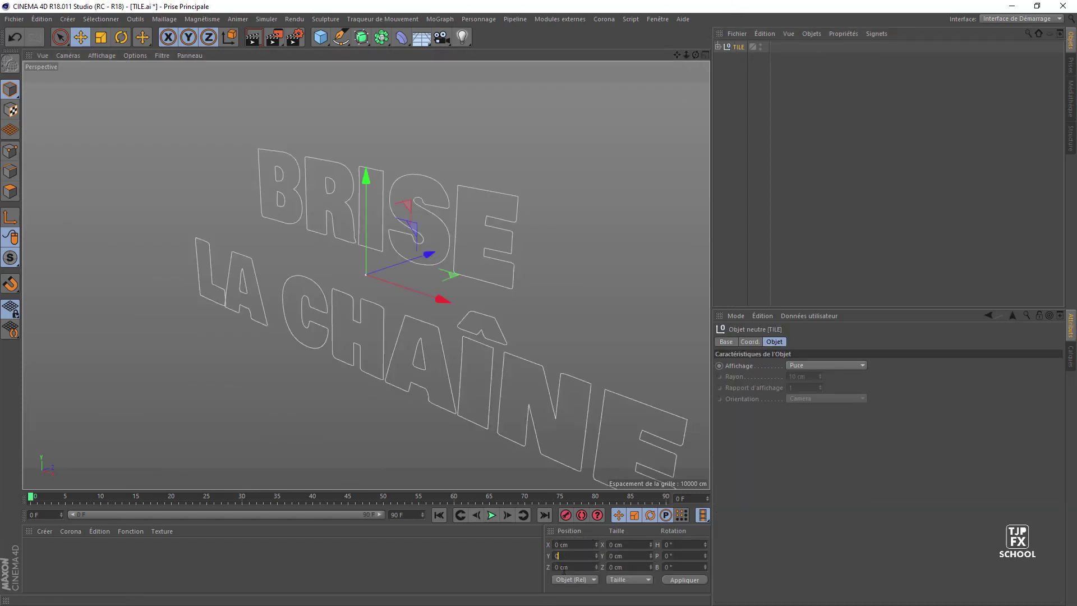
pyautogui.press('Tab')
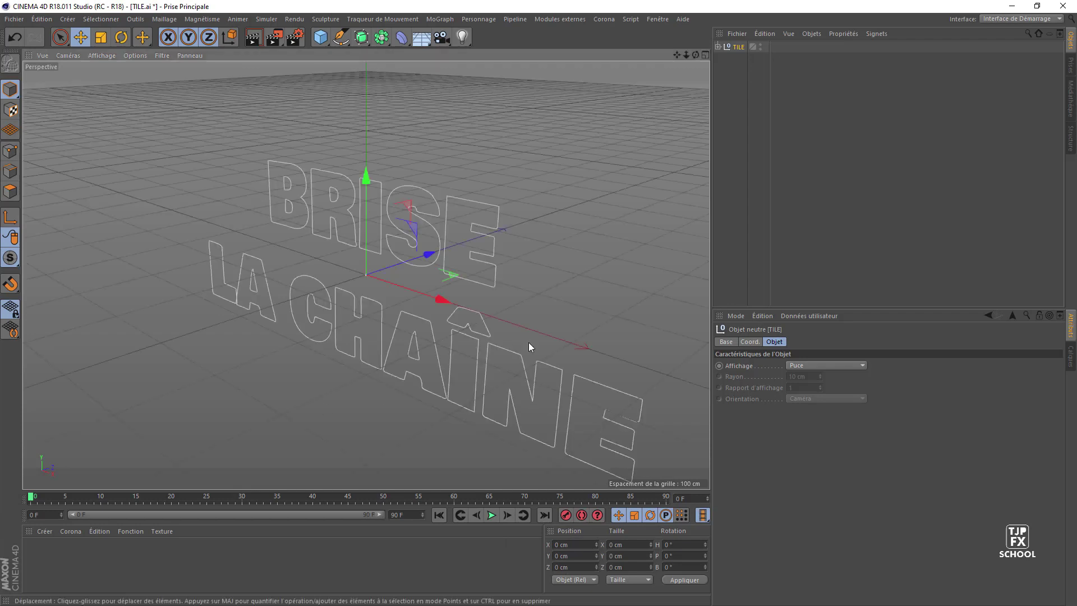
pyautogui.moveTo(343, 339)
pyautogui.keyDown('alt'); pyautogui.mouseDown()
pyautogui.moveTo(360, 311)
pyautogui.moveTo(390, 318)
pyautogui.mouseUp(); pyautogui.keyUp('alt')
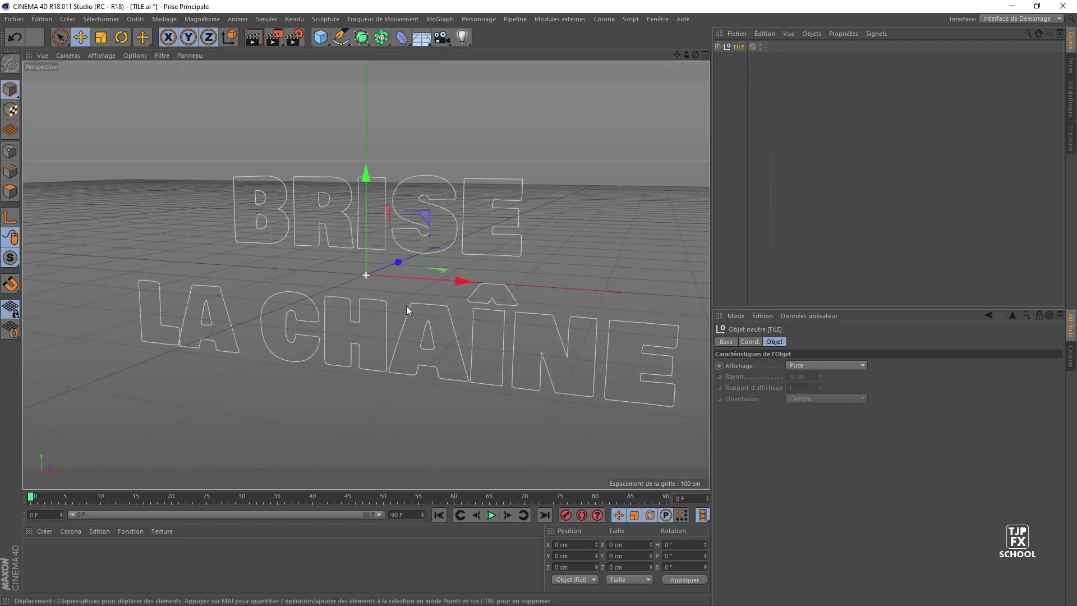
pyautogui.click(361, 37)
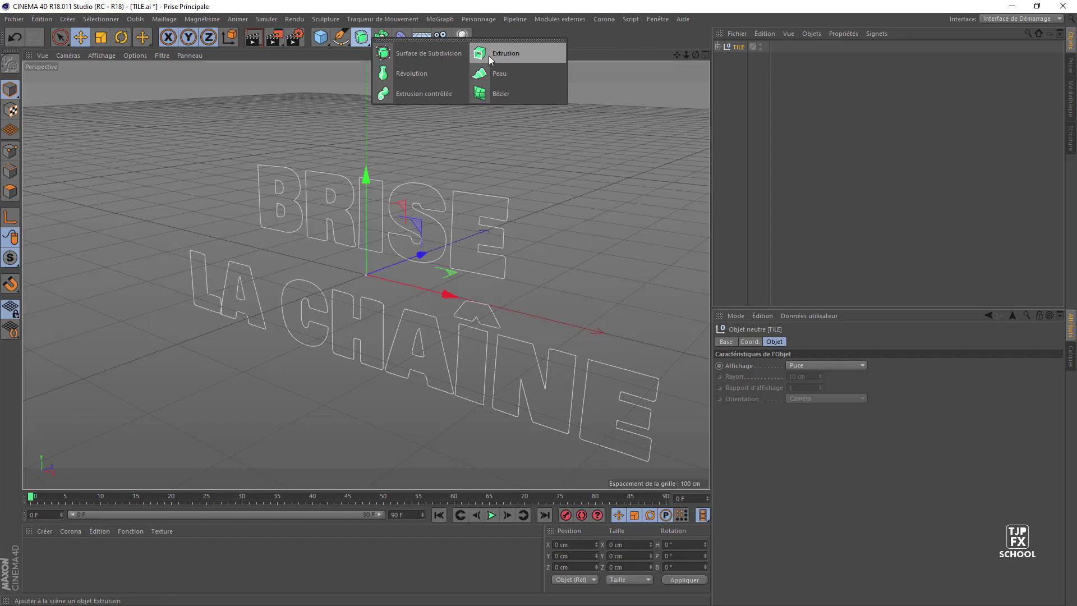
# - Add an Extrusion generator with Hiérarchique ticked and scale the extruded text to about double size
pyautogui.click(507, 56)
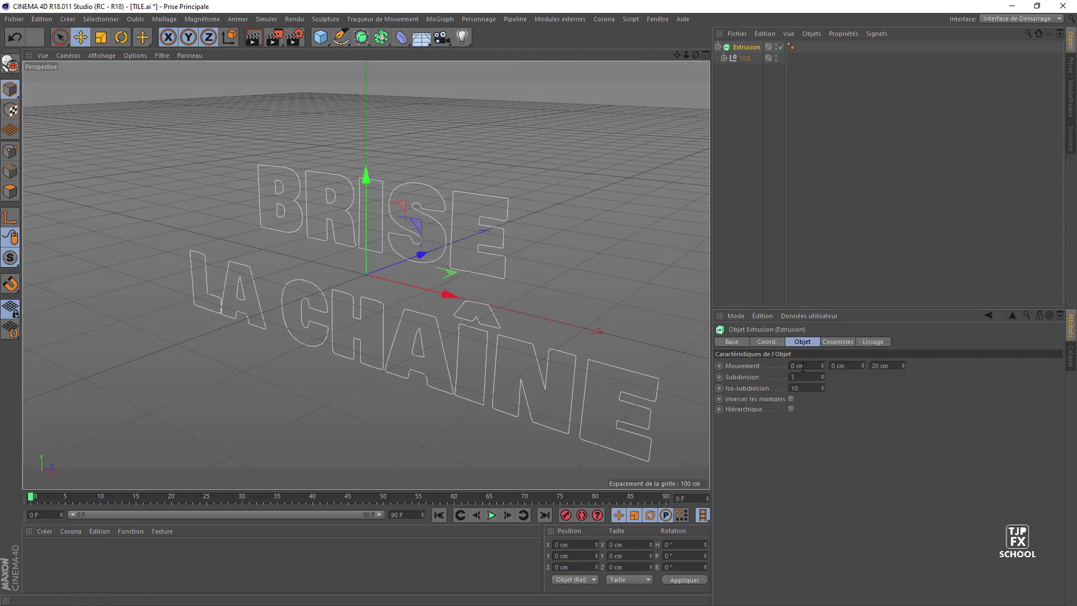
pyautogui.click(791, 409)
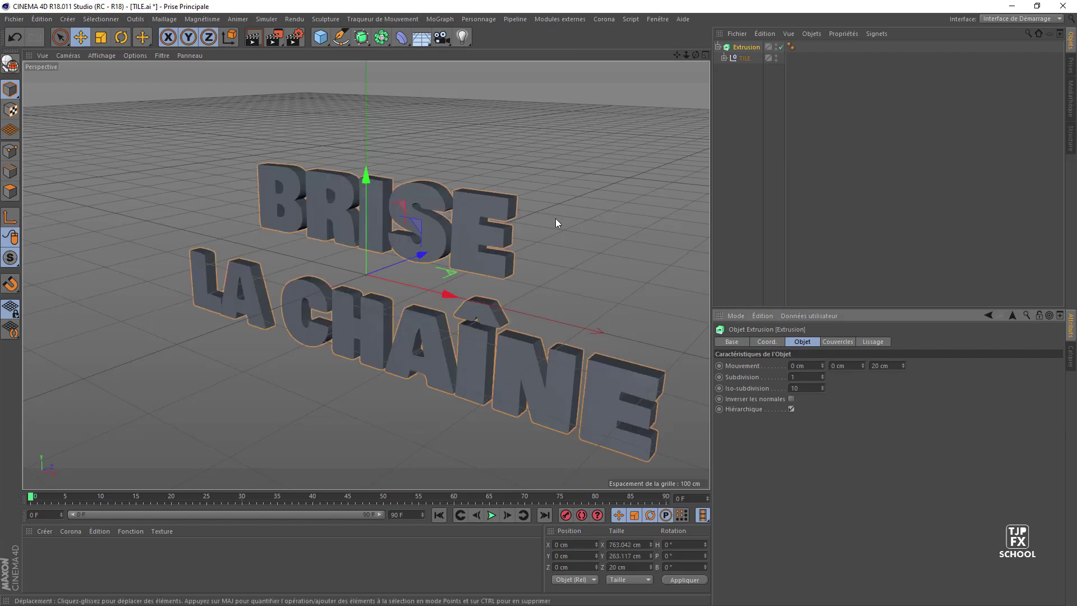
pyautogui.press('t')
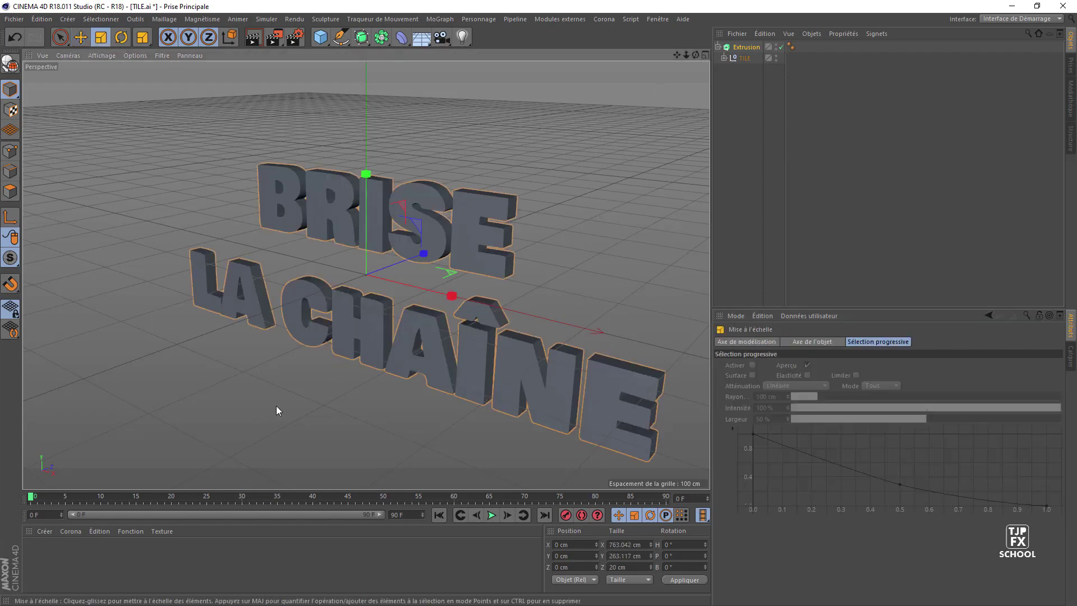
pyautogui.moveTo(276, 411); pyautogui.dragTo(460, 355)
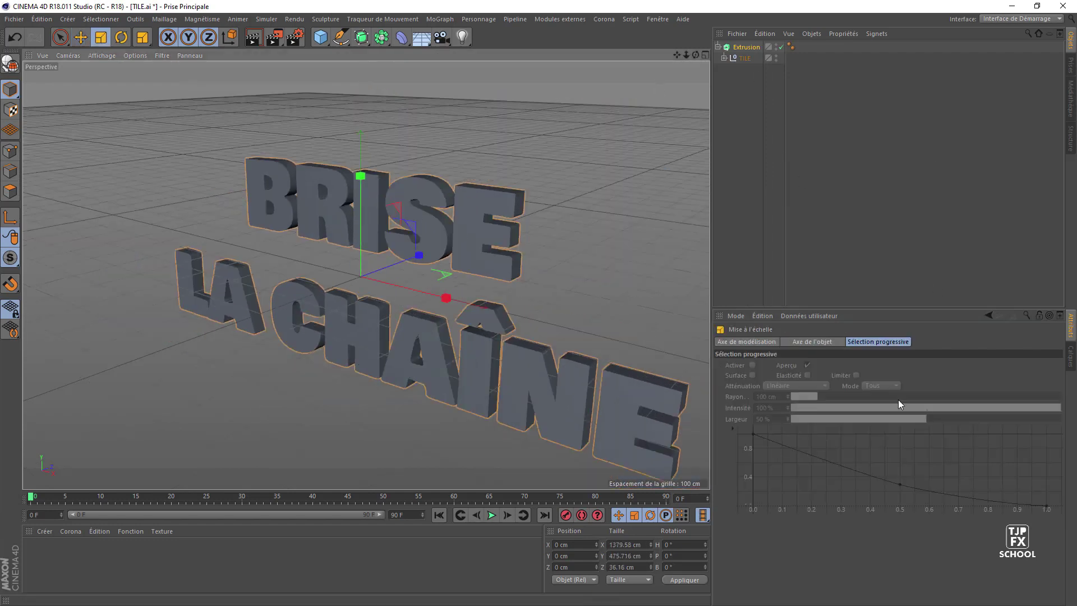
# - Give the Extrusion's front cap (Début) a bevel with a 2 cm radius
pyautogui.click(746, 47)
pyautogui.click(837, 342)
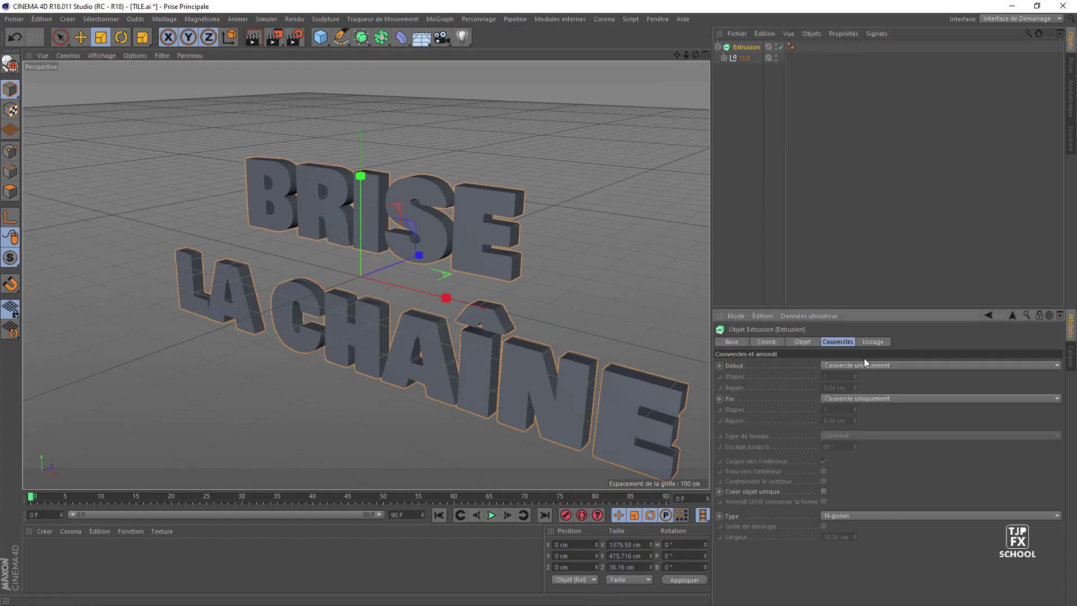
pyautogui.click(864, 365)
pyautogui.click(864, 414)
pyautogui.click(713, 257)
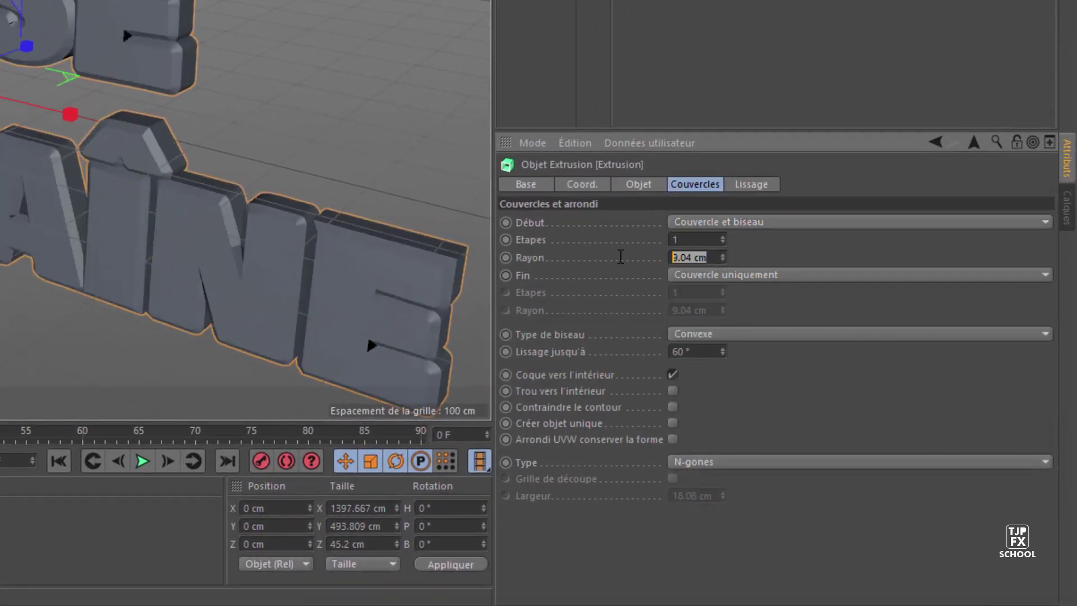
pyautogui.write('2')
pyautogui.press('Return')
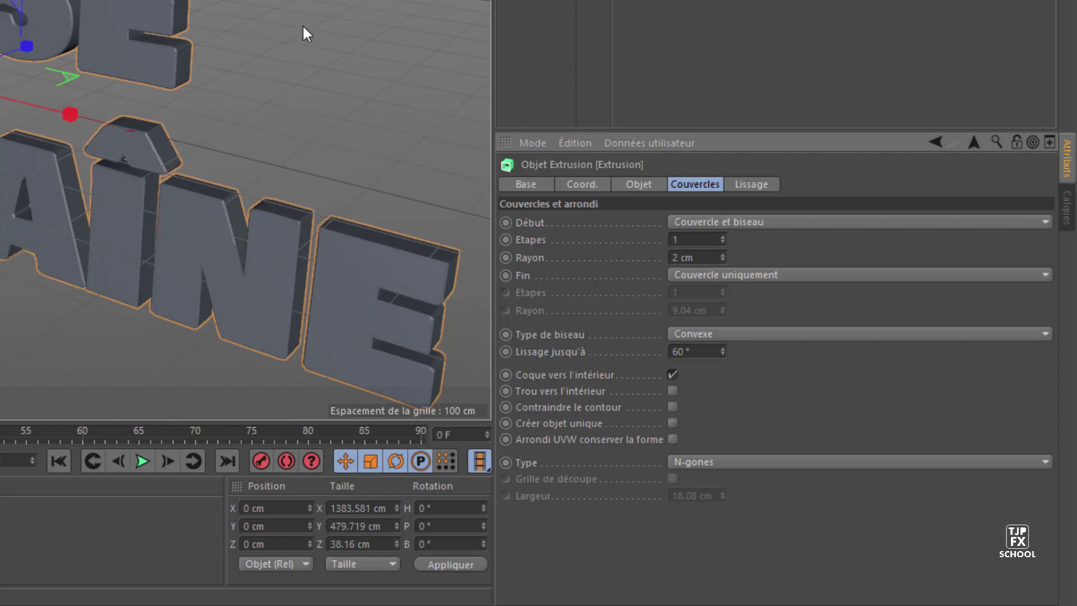
# - Give the back cap (Fin) a bevel with a 2 cm radius as well
pyautogui.click(726, 274)
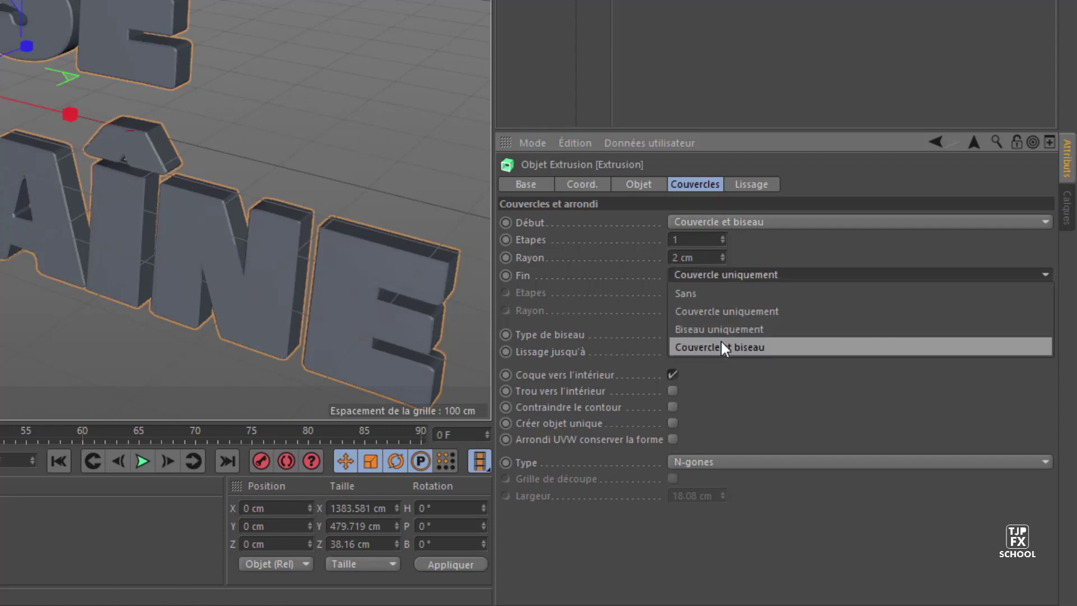
pyautogui.click(720, 345)
pyautogui.click(715, 310)
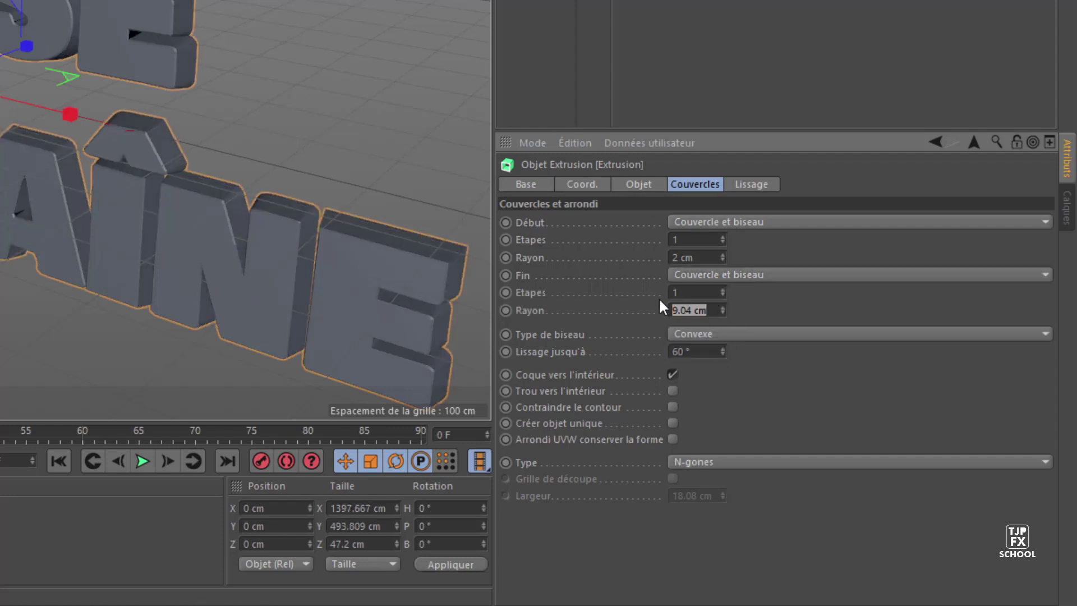
pyautogui.write('2')
pyautogui.press('Return')
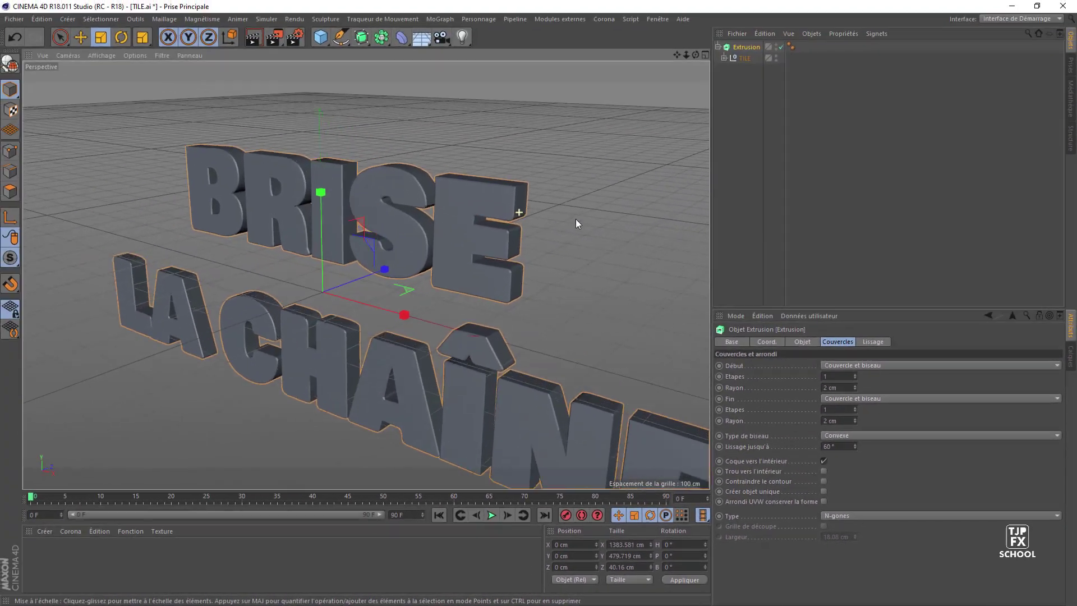
pyautogui.moveTo(577, 224); pyautogui.dragTo(703, 218)
pyautogui.moveTo(382, 227)
pyautogui.mouseDown()
pyautogui.moveTo(494, 245)
pyautogui.moveTo(377, 234)
pyautogui.moveTo(430, 250)
pyautogui.moveTo(349, 298)
pyautogui.moveTo(364, 267)
pyautogui.moveTo(392, 298)
pyautogui.moveTo(383, 307)
pyautogui.mouseUp()
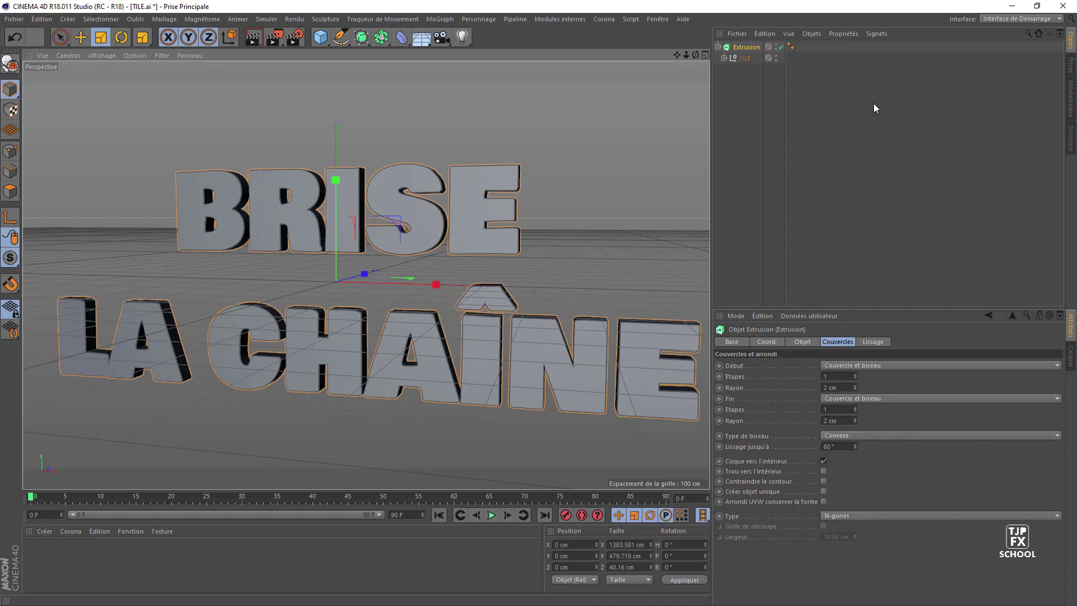
# - Make the Extrusion editable with C, select its sub-objects, and merge them via Connecter les Objets +Supprimer
pyautogui.press('c')
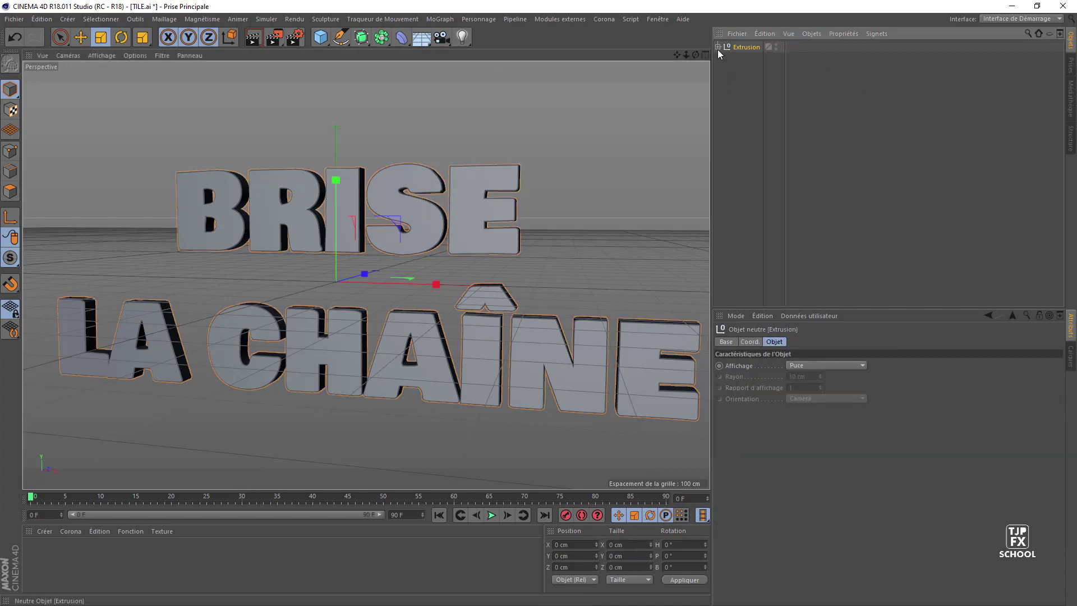
pyautogui.rightClick(745, 49)
pyautogui.moveTo(757, 58)
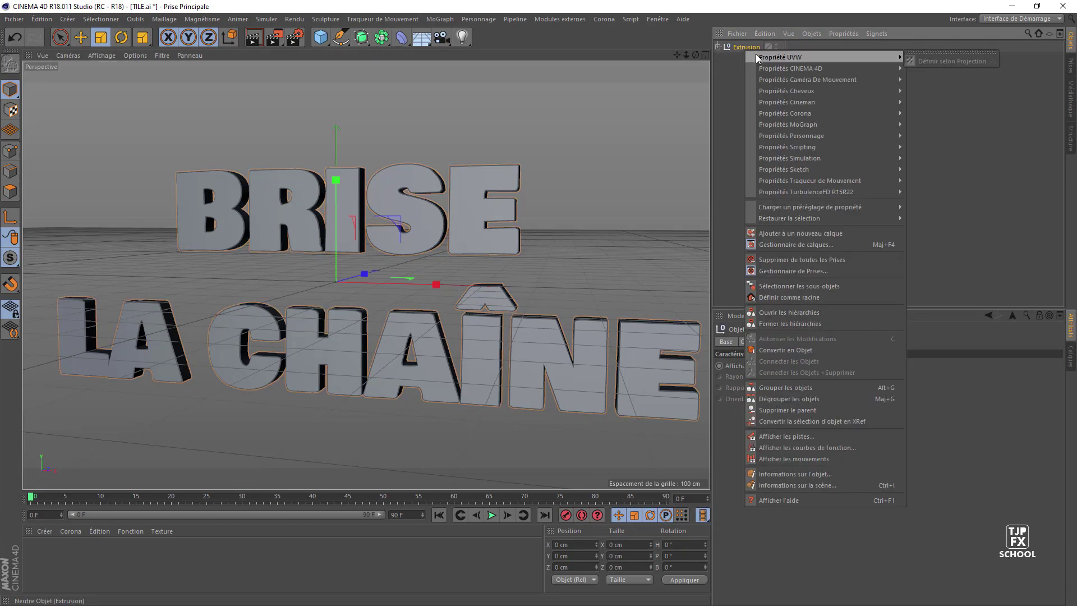
pyautogui.click(820, 284)
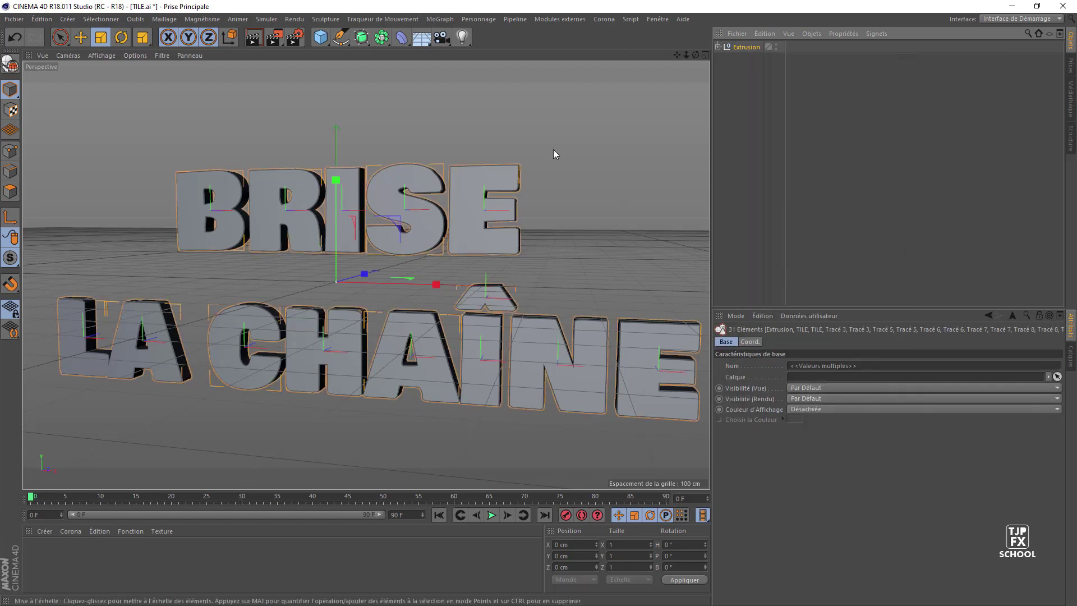
pyautogui.rightClick(743, 49)
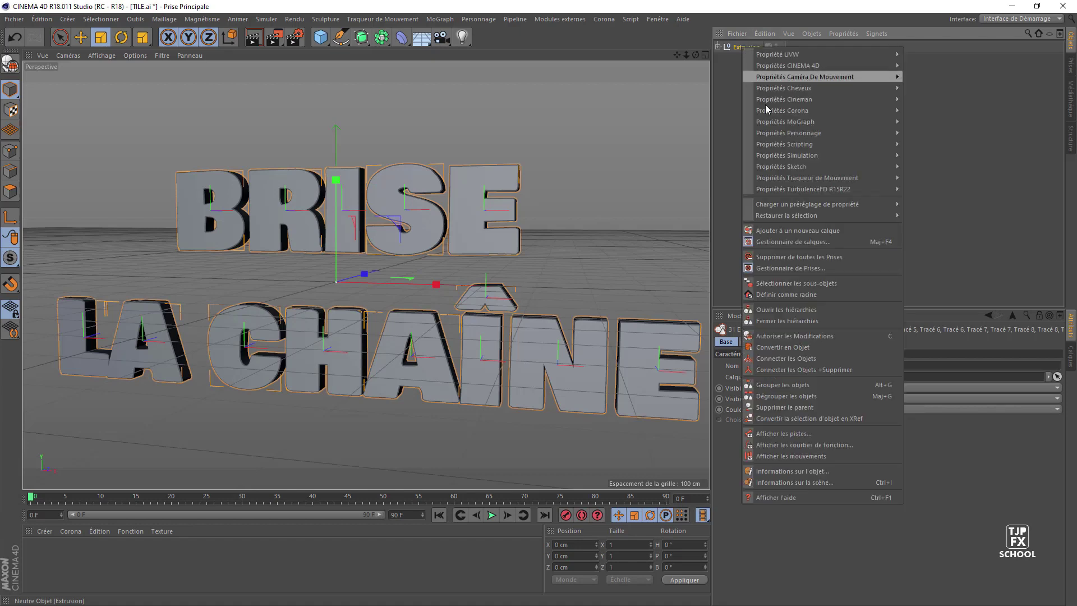
pyautogui.click(874, 370)
pyautogui.moveTo(608, 217)
pyautogui.mouseDown()
pyautogui.moveTo(687, 240)
pyautogui.moveTo(497, 275)
pyautogui.moveTo(536, 179)
pyautogui.mouseUp()
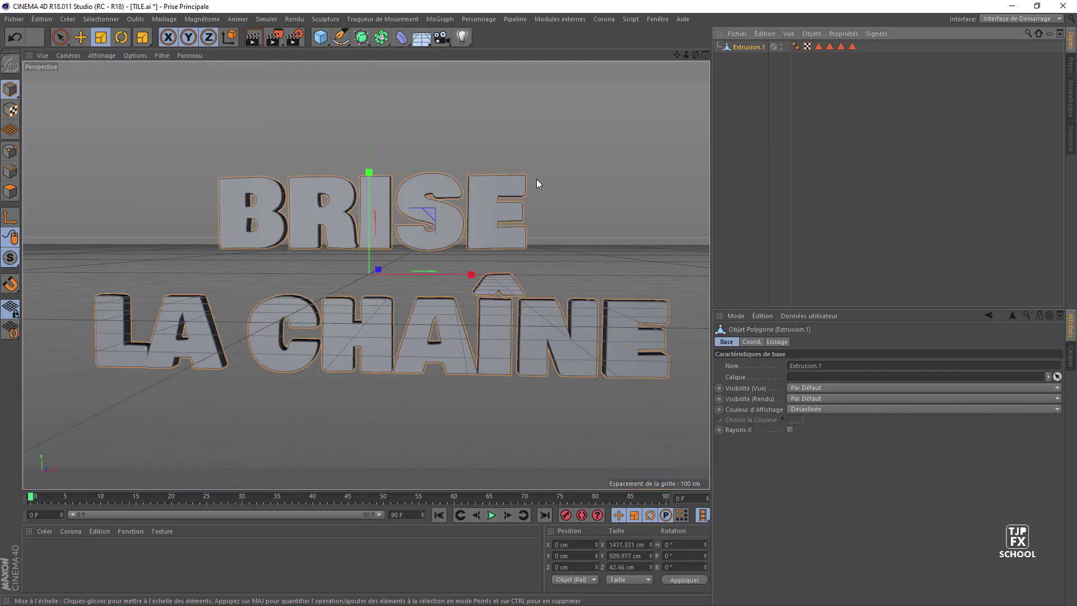
# - Shatter the text with Thrausi in Voronoi mode at 100 pieces using Break Now
pyautogui.click(573, 17)
pyautogui.moveTo(626, 51)
pyautogui.click(681, 54)
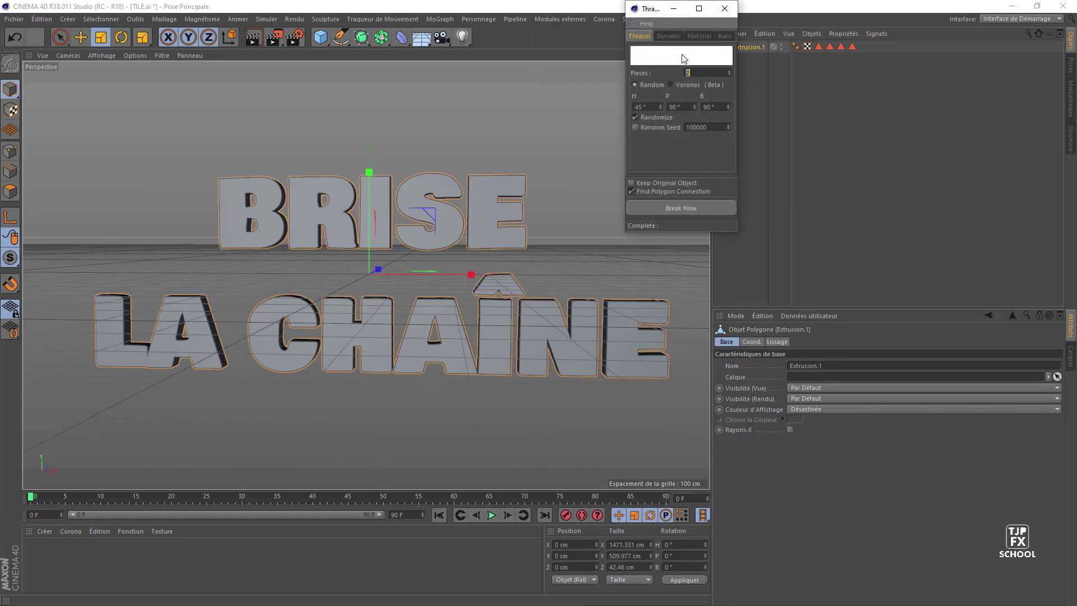
pyautogui.click(671, 85)
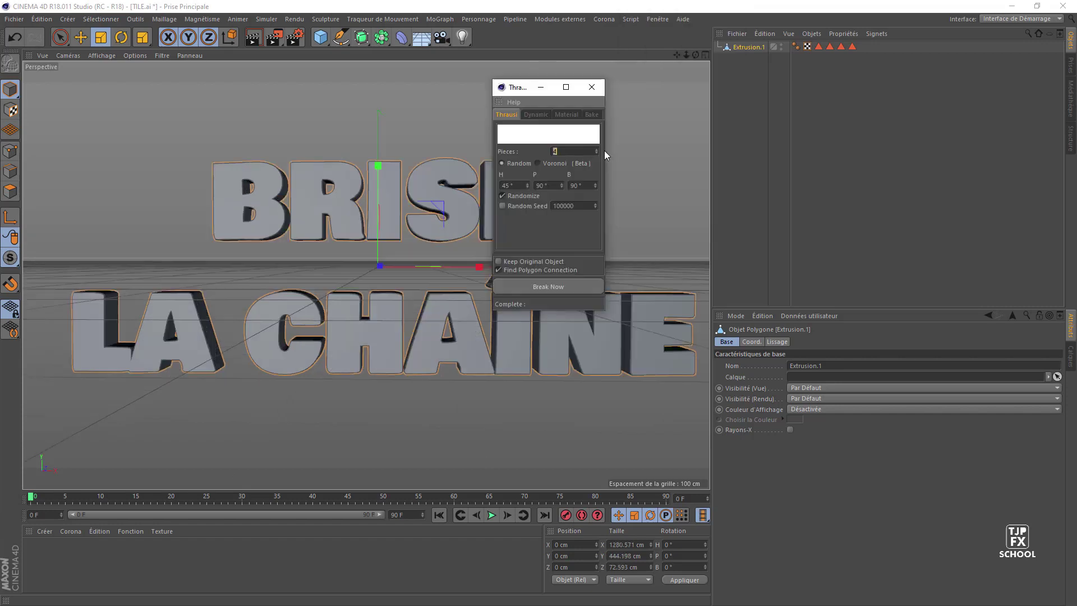
pyautogui.write('00')
pyautogui.click(580, 280)
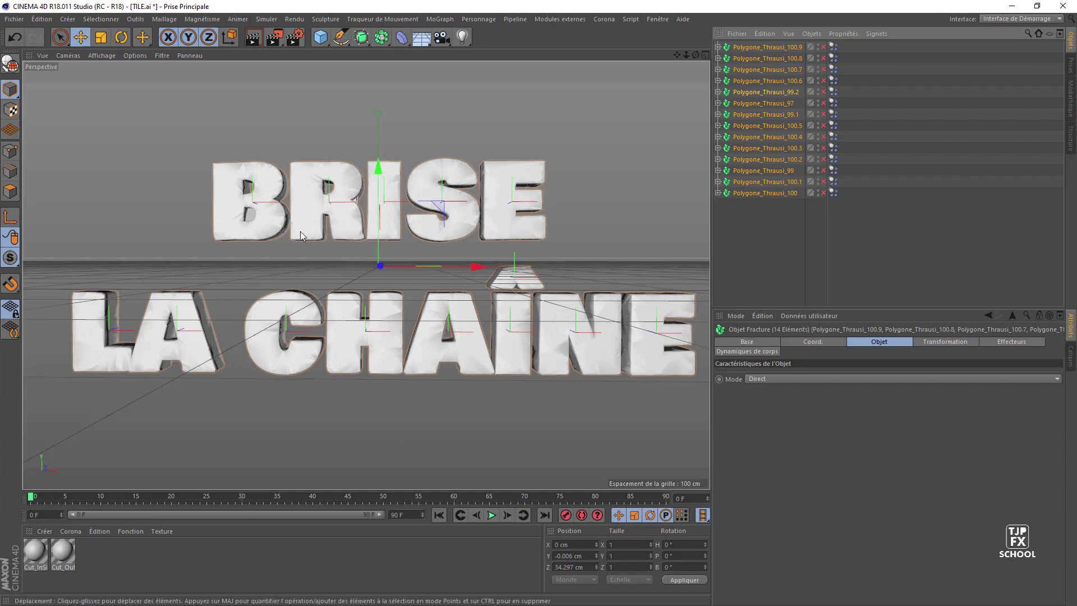
pyautogui.scroll(2, 298, 219)
pyautogui.scroll(2, 295, 207)
pyautogui.scroll(2, 314, 226)
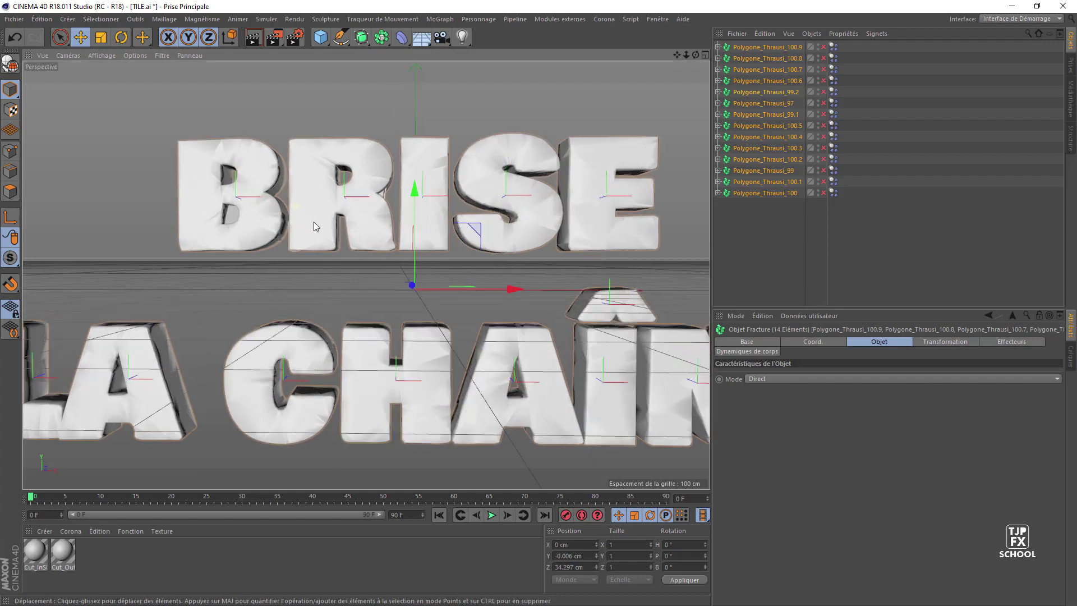
pyautogui.scroll(2, 318, 230)
pyautogui.scroll(2, 449, 293)
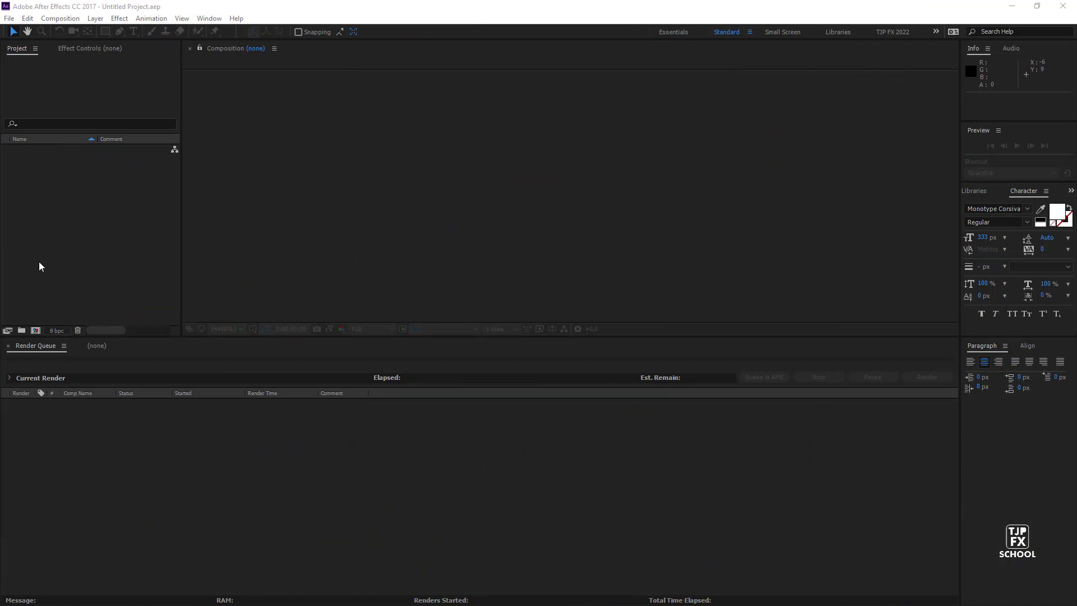
# - Create a new composition and add a black solid layer named E3D
pyautogui.click(61, 19)
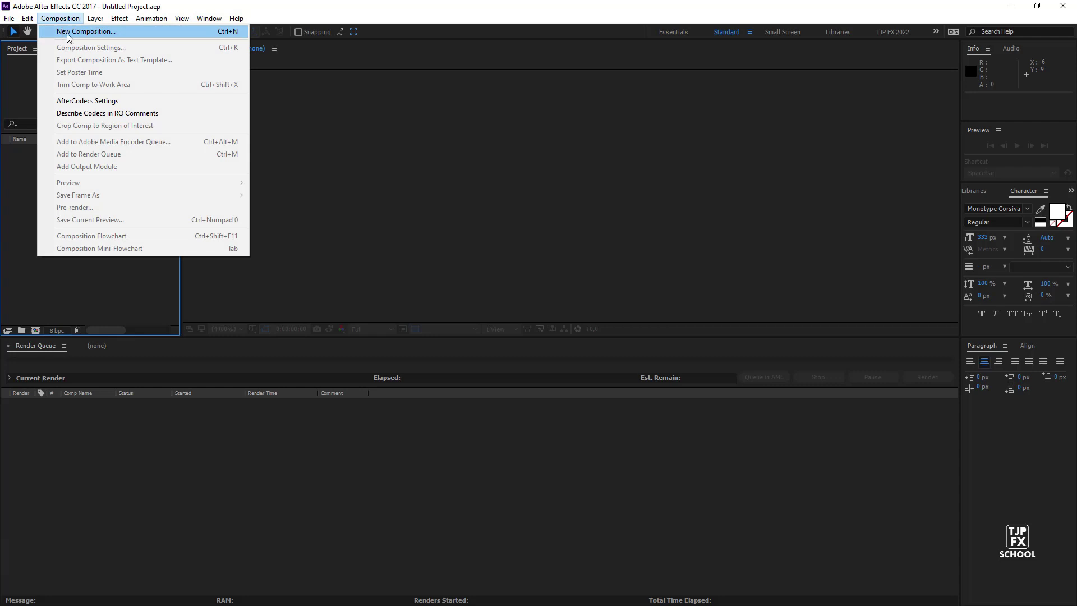
pyautogui.click(69, 33)
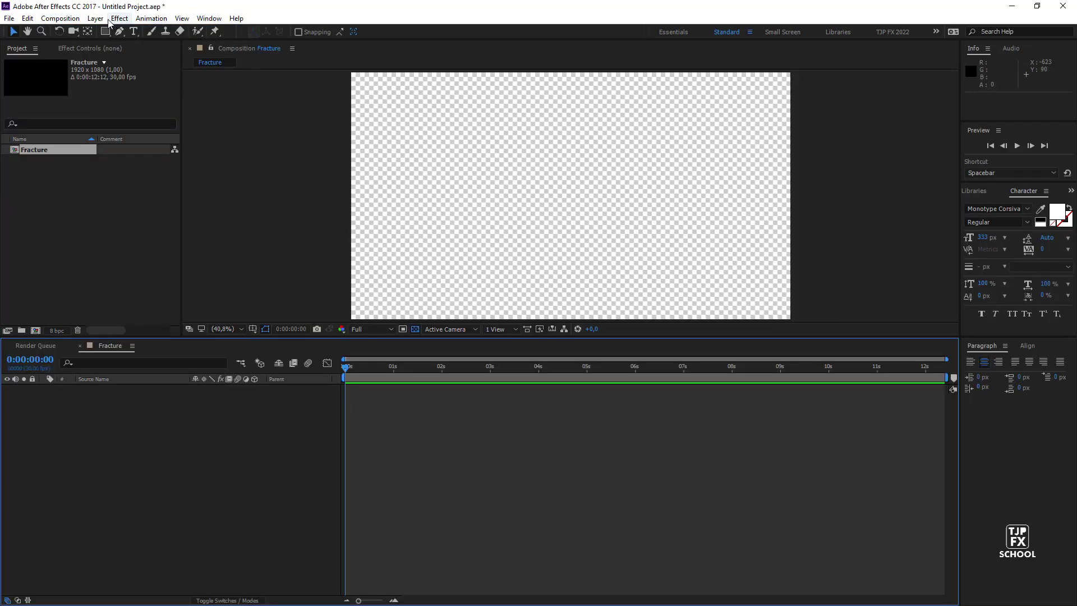
pyautogui.click(95, 18)
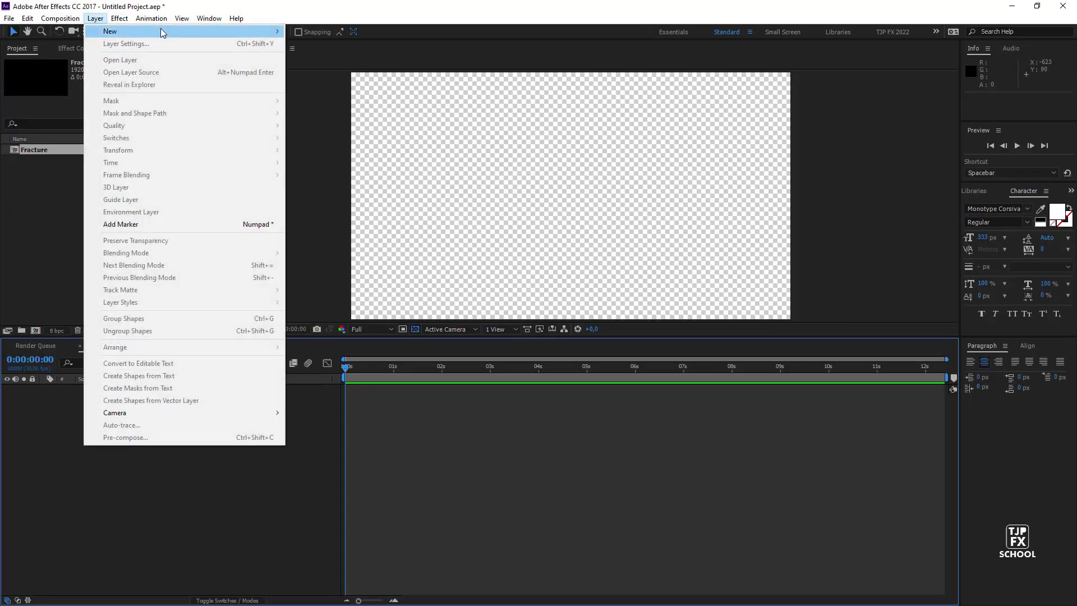
pyautogui.moveTo(164, 32)
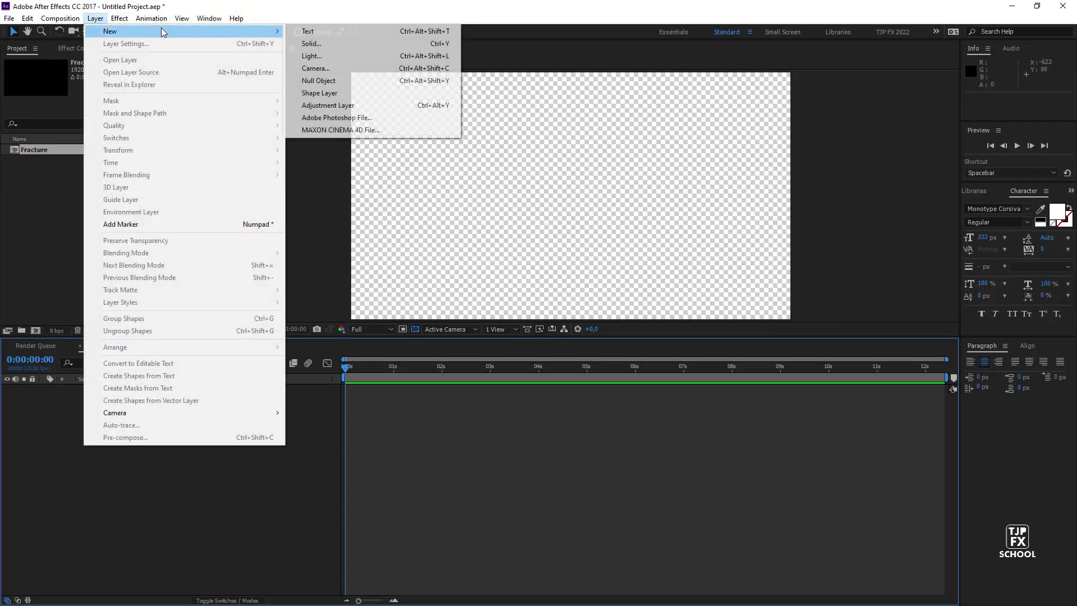
pyautogui.click(358, 45)
pyautogui.moveTo(723, 227); pyautogui.dragTo(584, 185)
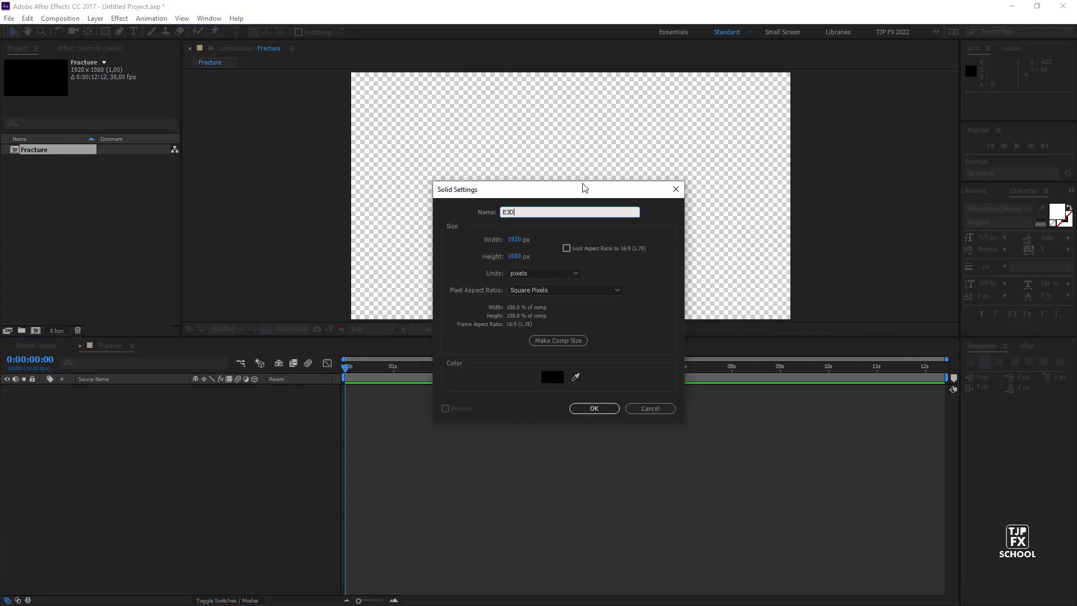
pyautogui.click(589, 408)
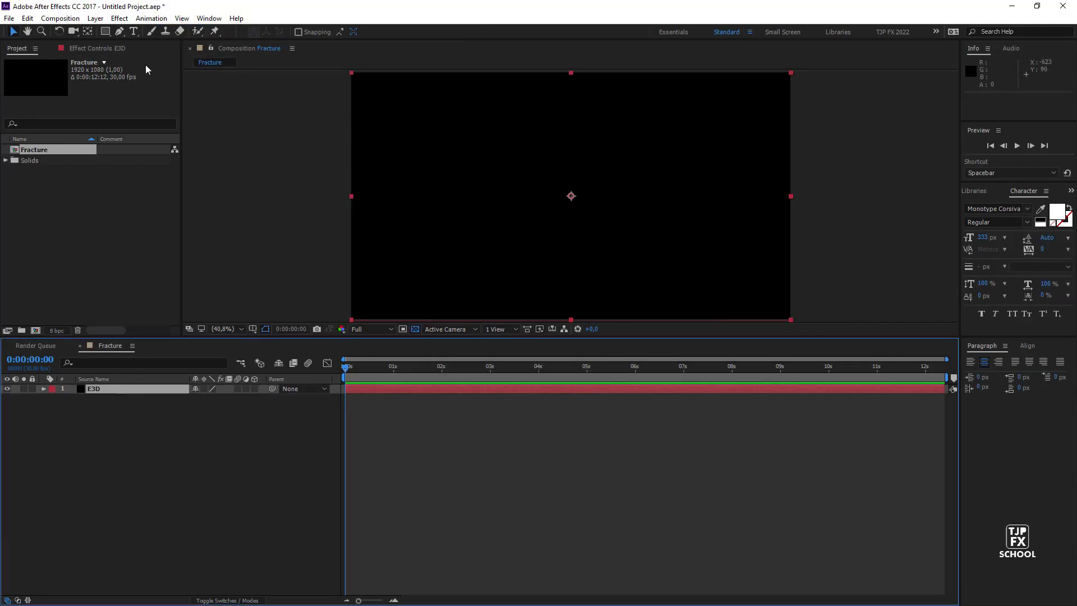
# - Apply the Video Copilot Element effect to the E3D solid
pyautogui.press('F3')
pyautogui.rightClick(94, 98)
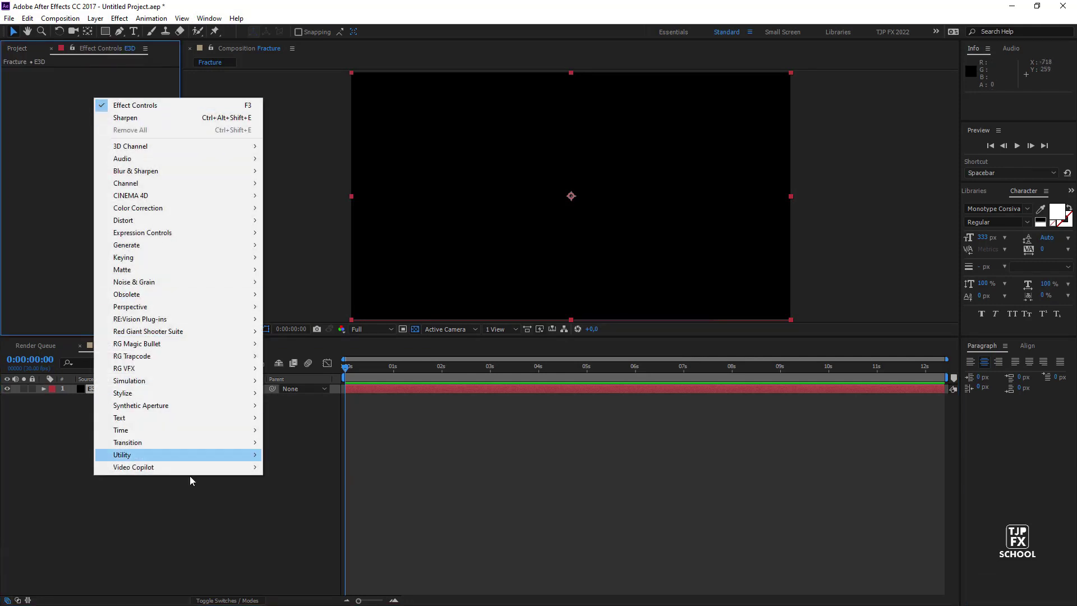
pyautogui.moveTo(252, 471)
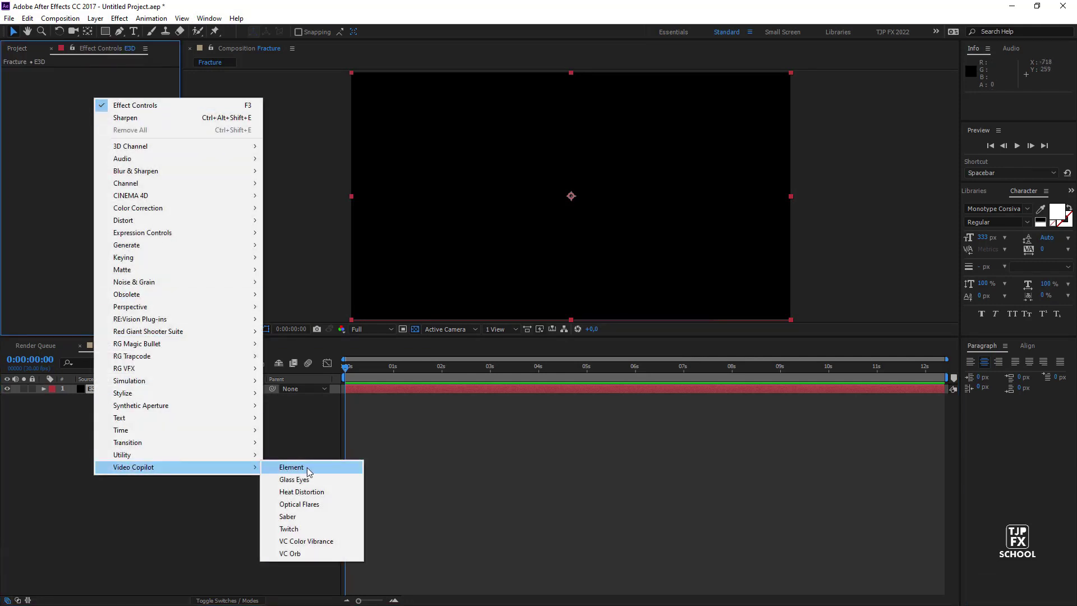
pyautogui.click(308, 469)
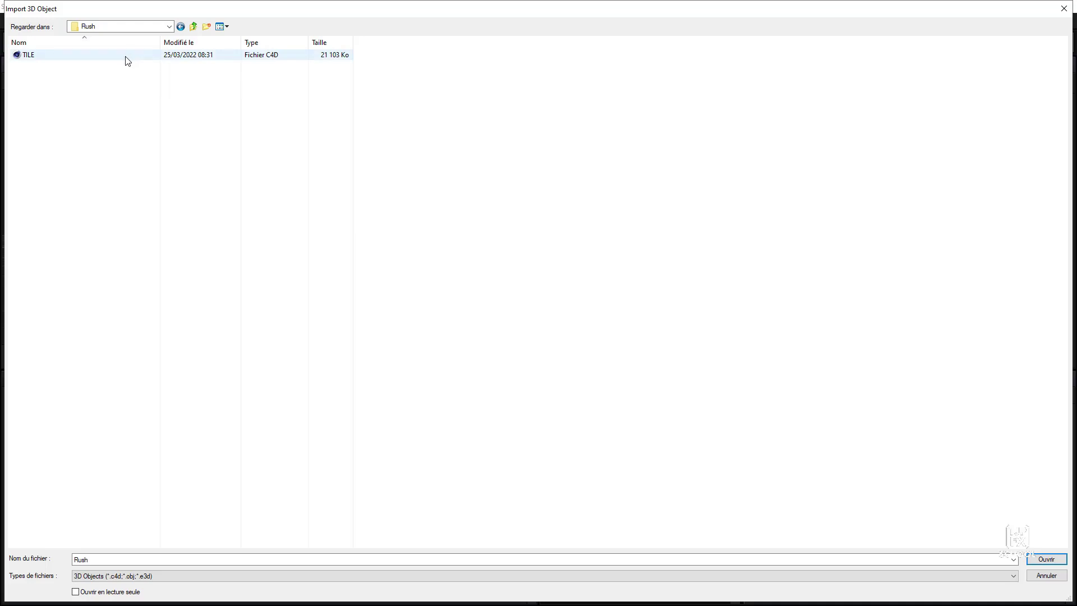
# - Import TILE.c4d into Element with Force Alignment From Model
pyautogui.click(125, 56)
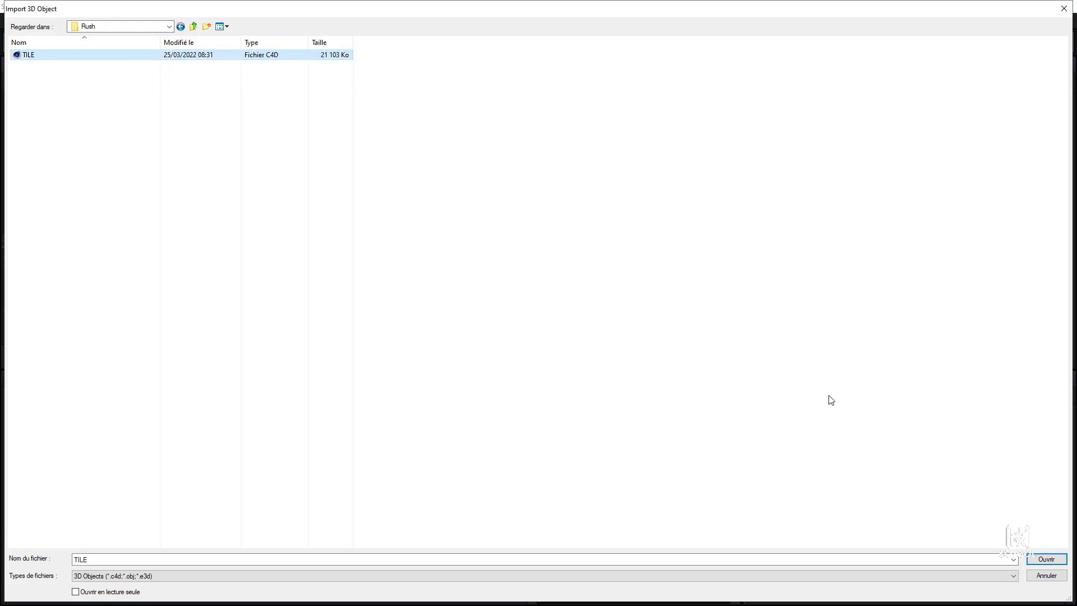
pyautogui.click(1035, 556)
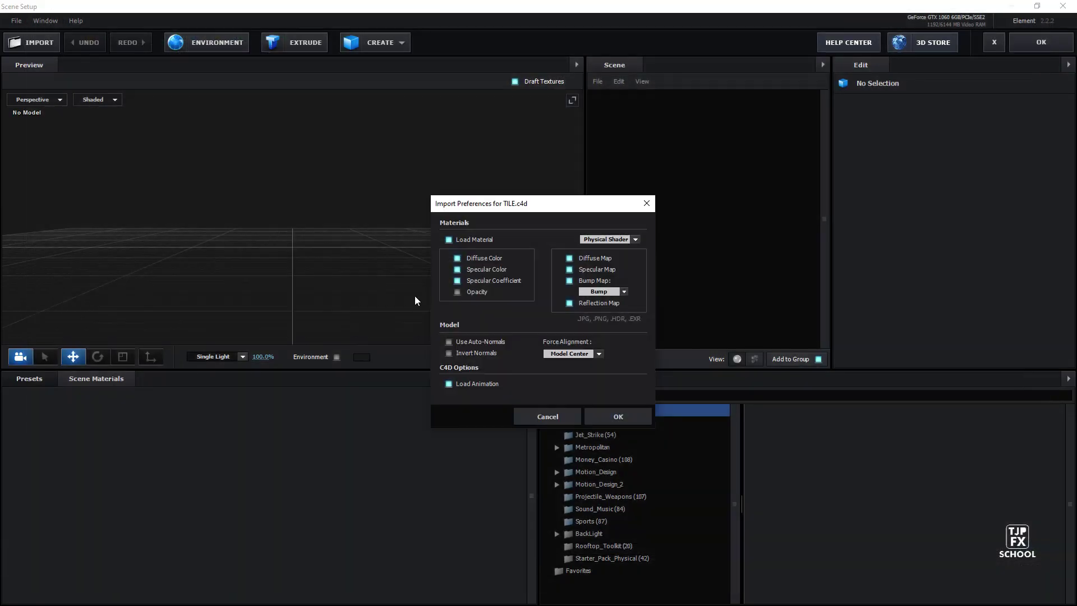
pyautogui.click(604, 350)
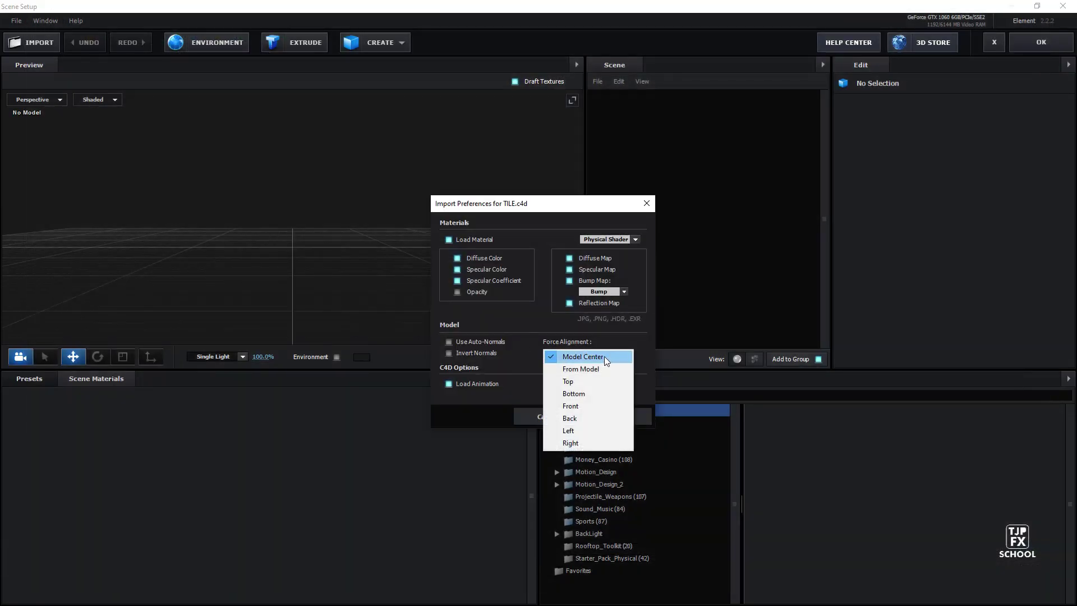
pyautogui.click(607, 368)
pyautogui.click(635, 420)
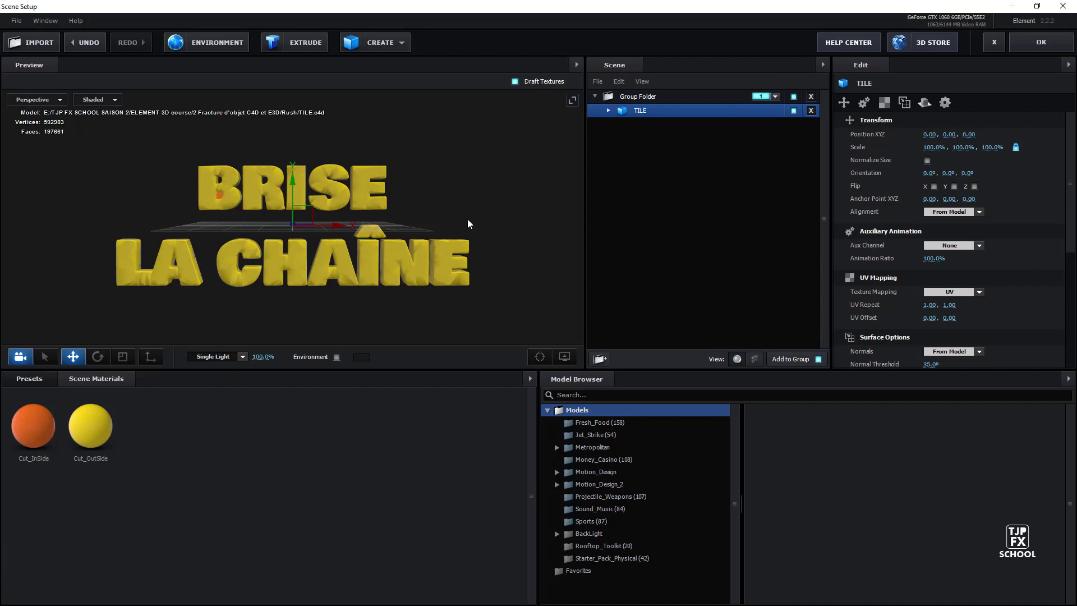
pyautogui.moveTo(466, 219)
pyautogui.mouseDown()
pyautogui.moveTo(417, 240)
pyautogui.moveTo(295, 200)
pyautogui.mouseUp()
pyautogui.scroll(3, 295, 199)
# - Set the Flat_Color material's diffuse colour to white
pyautogui.click(179, 203)
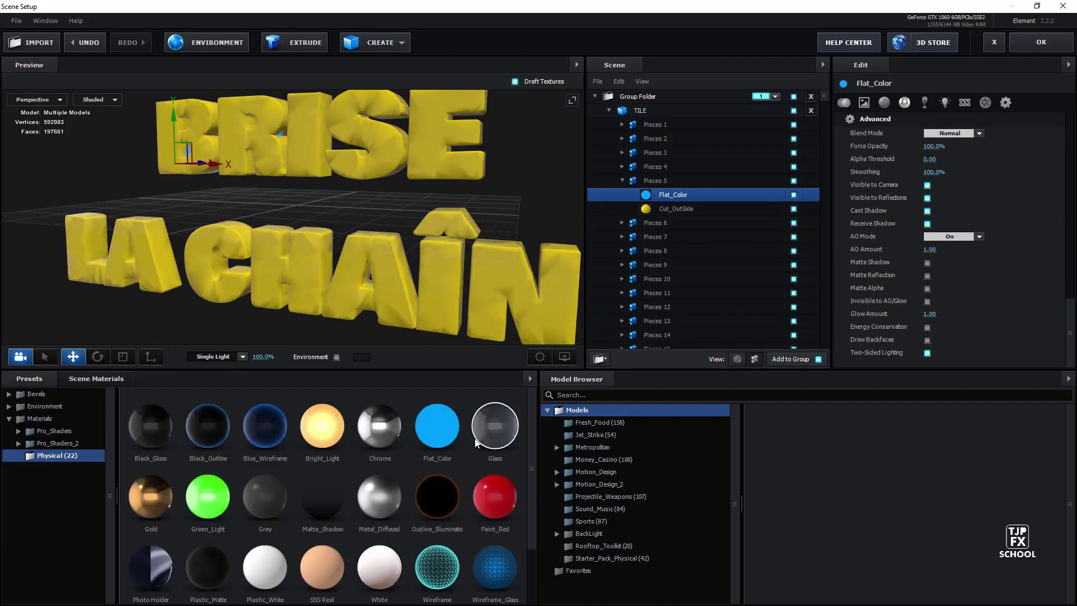
pyautogui.click(114, 382)
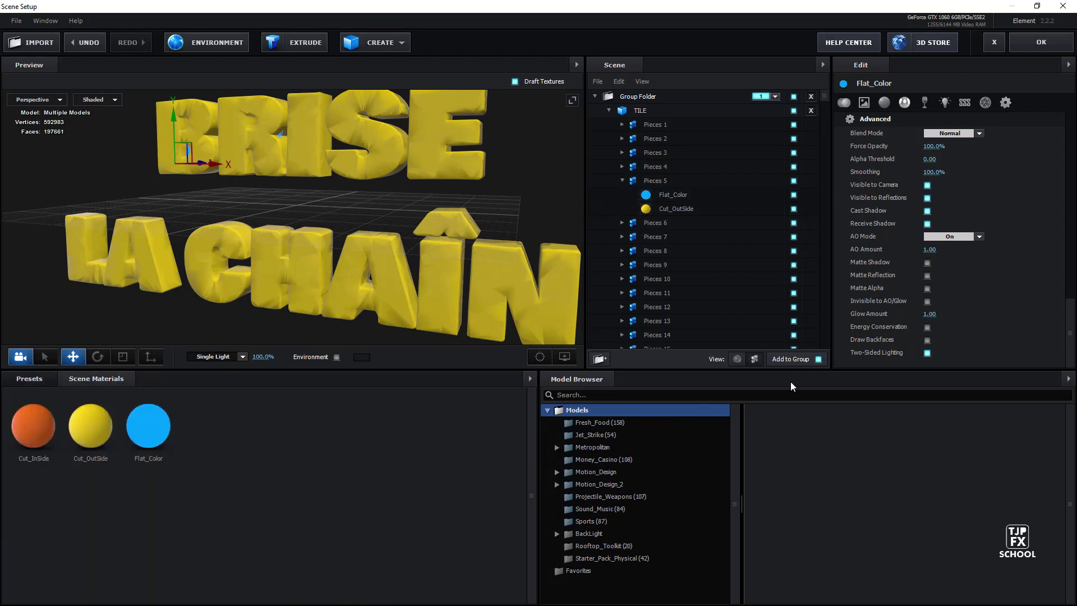
pyautogui.scroll(1, 1040, 272)
pyautogui.scroll(3, 1040, 274)
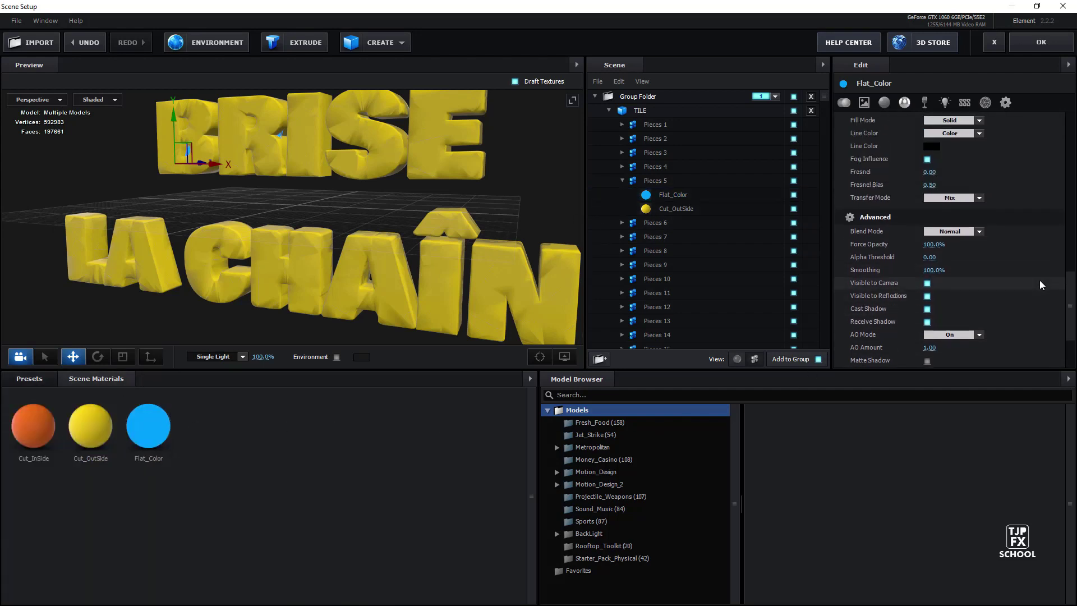
pyautogui.scroll(2, 1038, 283)
pyautogui.scroll(2, 1036, 286)
pyautogui.scroll(2, 1032, 285)
pyautogui.scroll(4, 1029, 282)
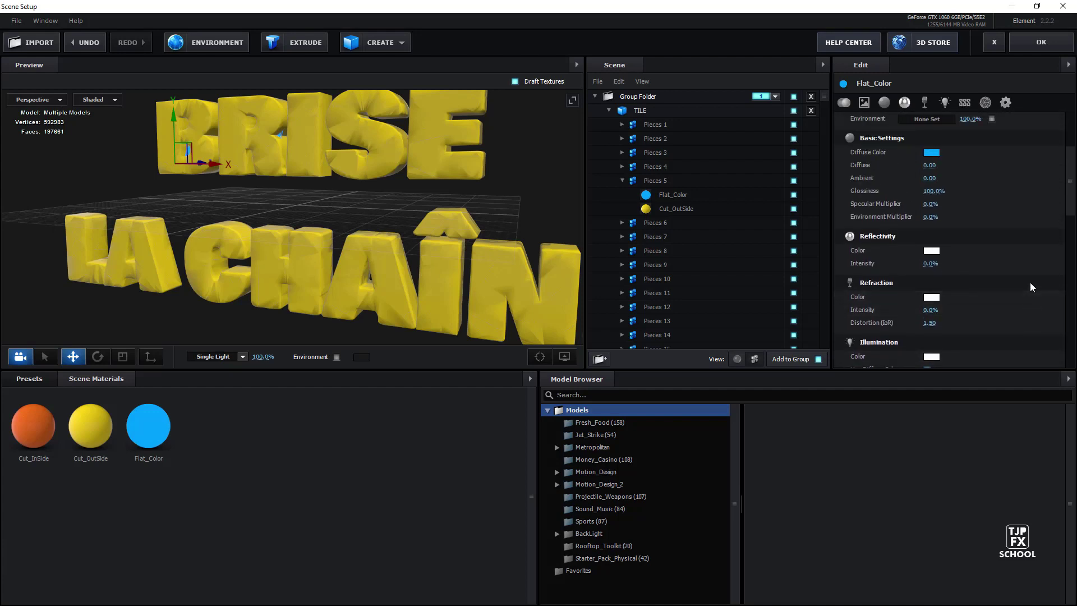
pyautogui.scroll(3, 1030, 281)
pyautogui.scroll(3, 1030, 282)
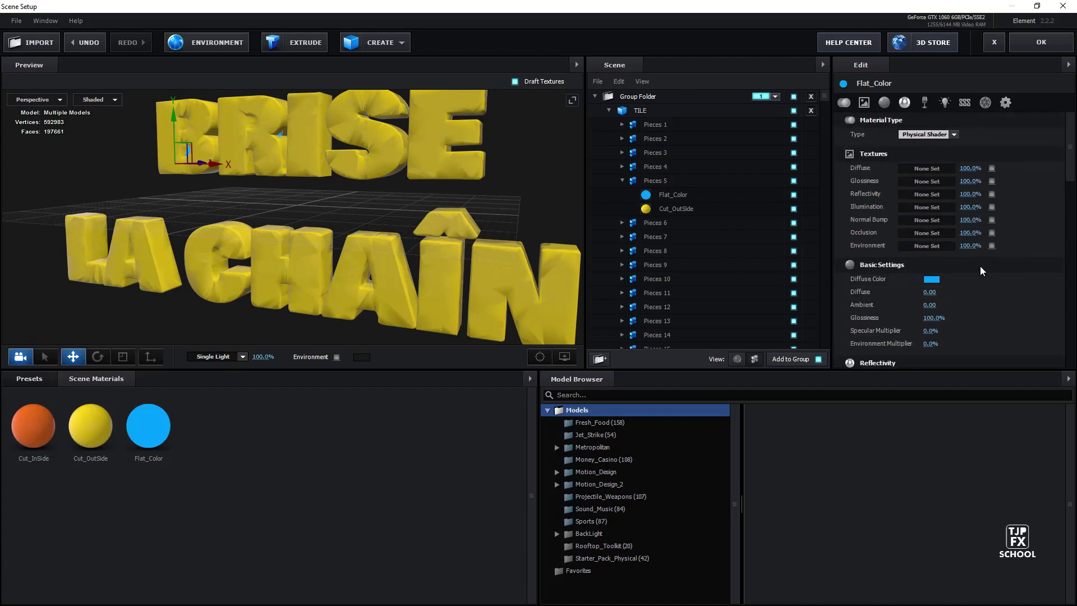
pyautogui.click(931, 278)
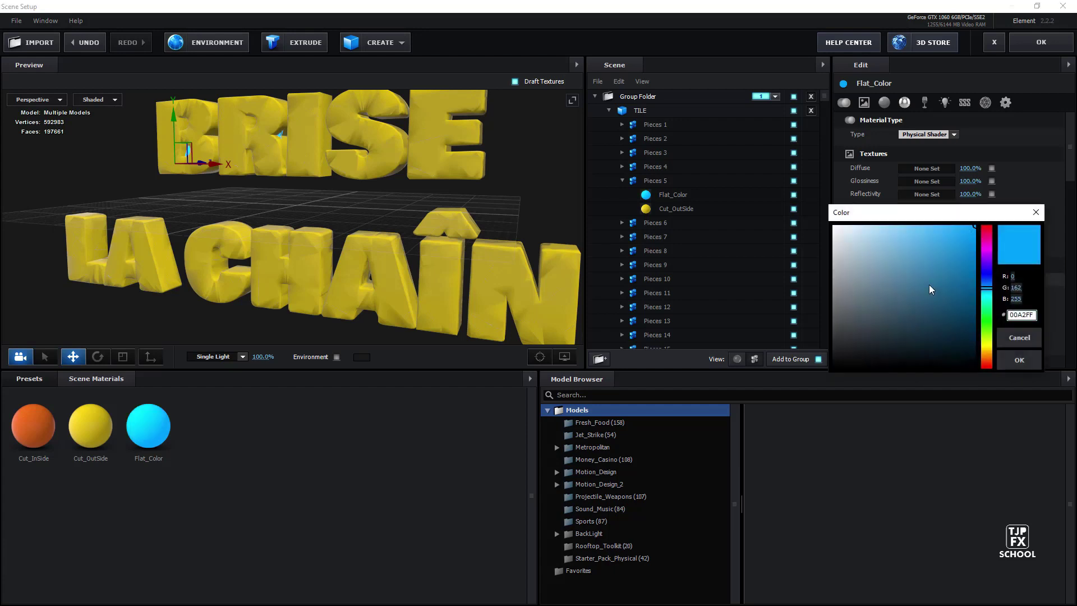
pyautogui.click(835, 260)
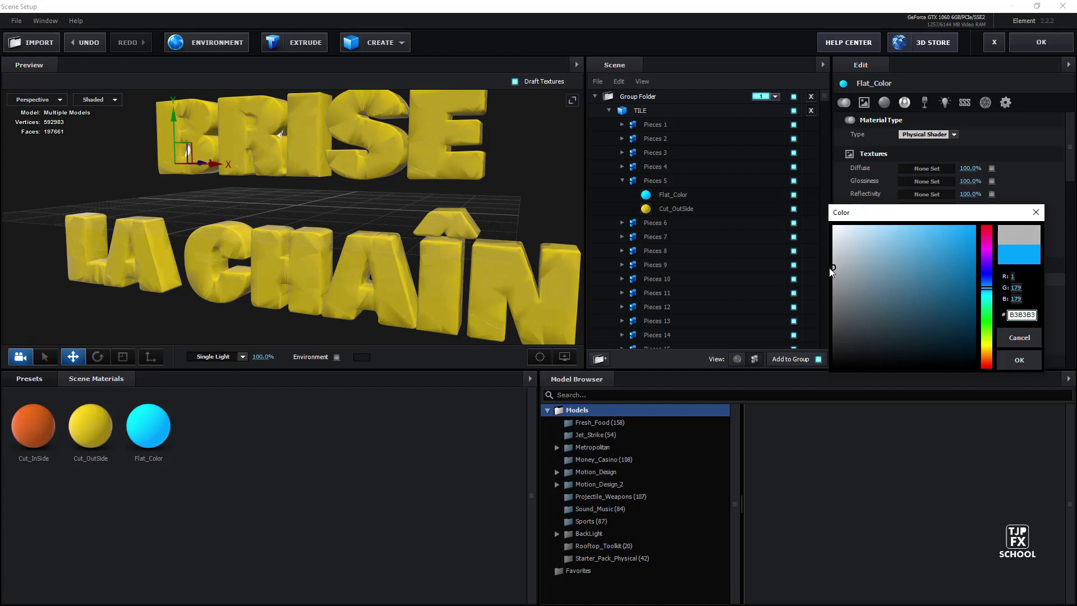
pyautogui.click(1021, 359)
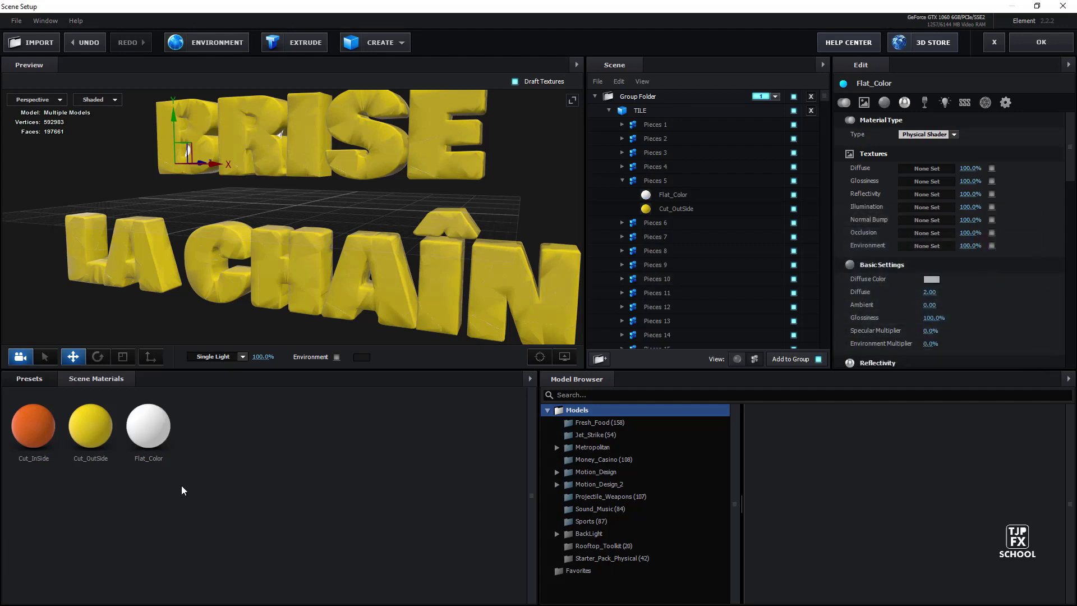
# - Apply the Flat_Color preset to Cut_OutSide and set its Diffuse to 1
pyautogui.click(27, 383)
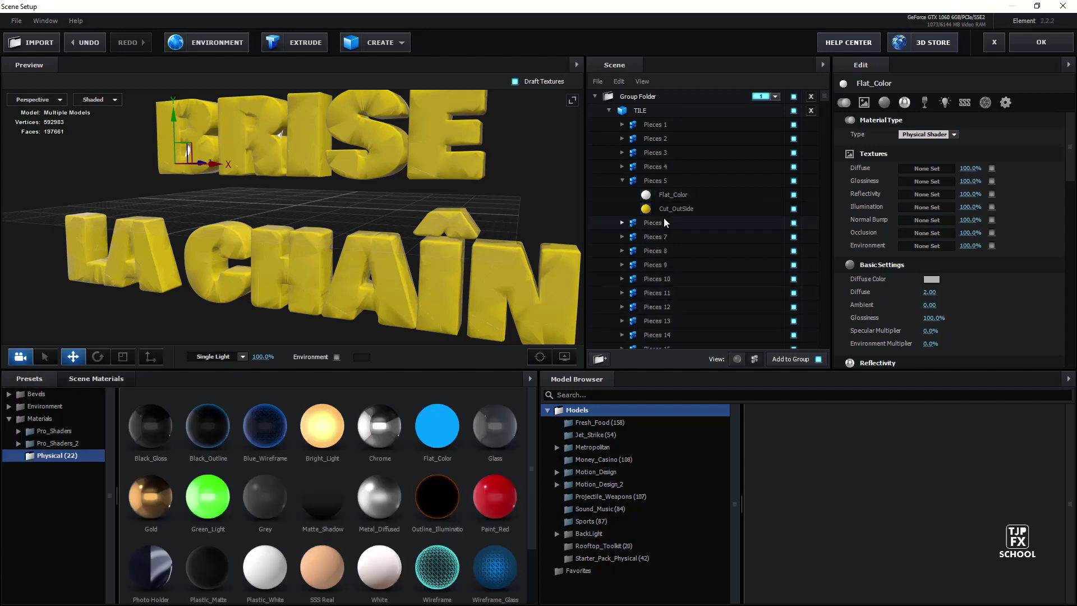
pyautogui.click(703, 211)
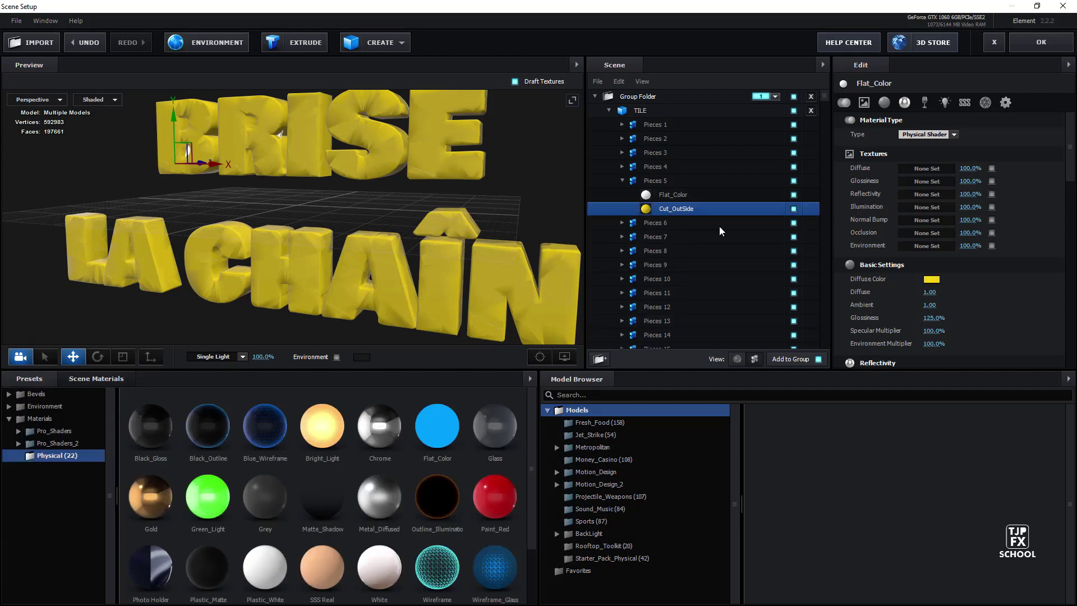
pyautogui.click(452, 425)
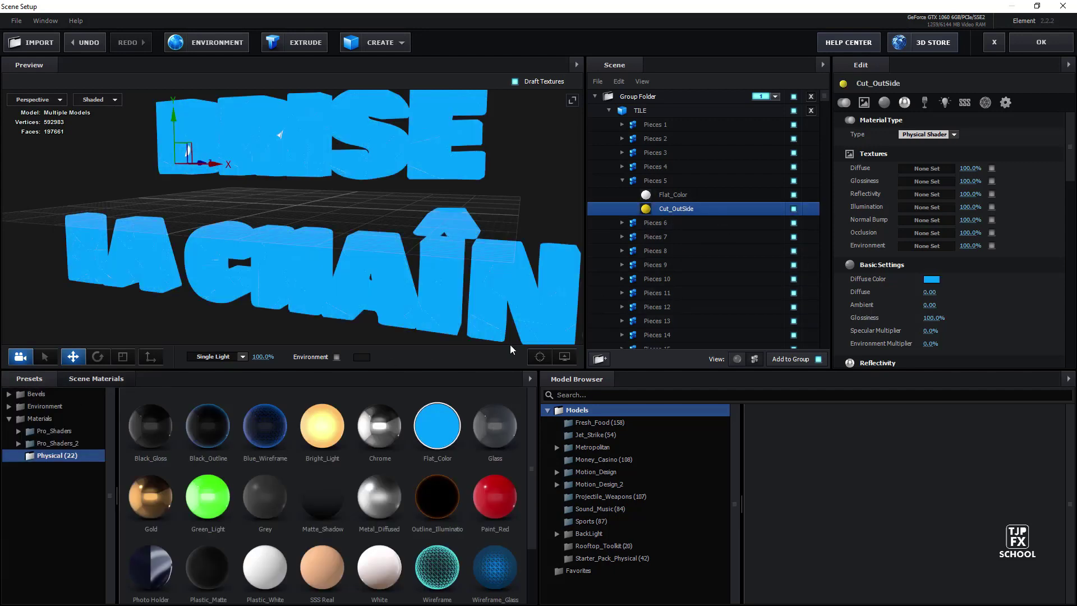
pyautogui.click(109, 382)
pyautogui.click(201, 429)
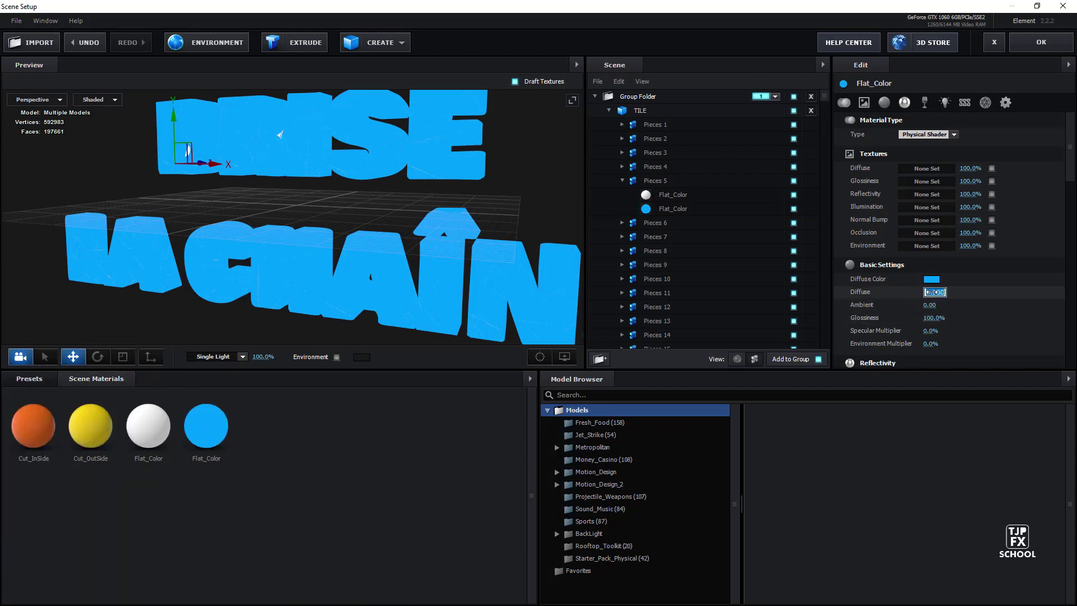
pyautogui.write('1')
pyautogui.press('Return')
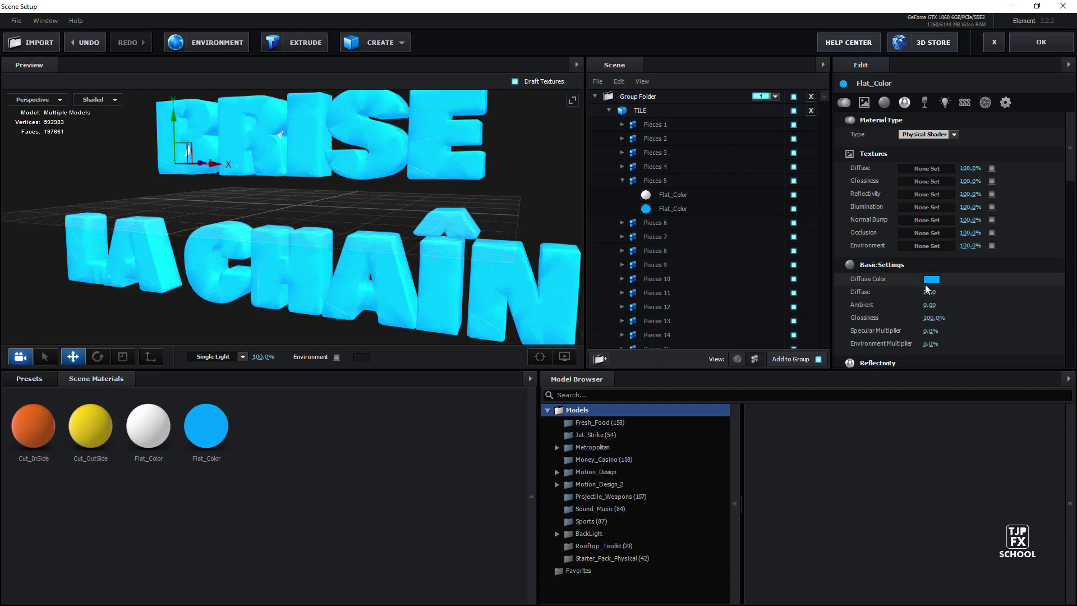
# - Change the outer surface's diffuse colour to orange
pyautogui.click(932, 280)
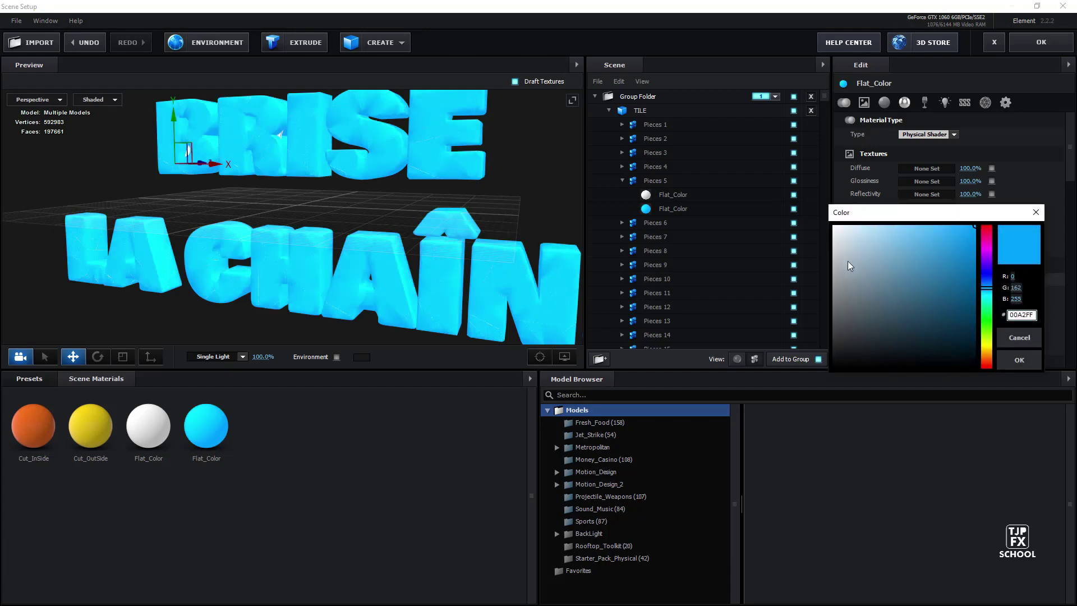
pyautogui.click(986, 350)
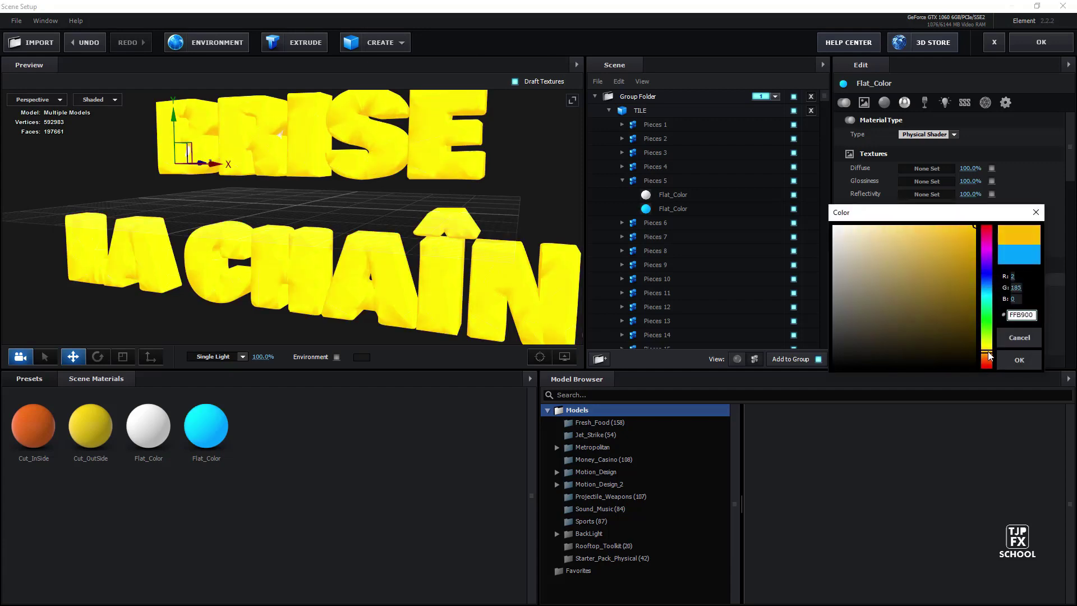
pyautogui.moveTo(988, 355); pyautogui.dragTo(992, 362)
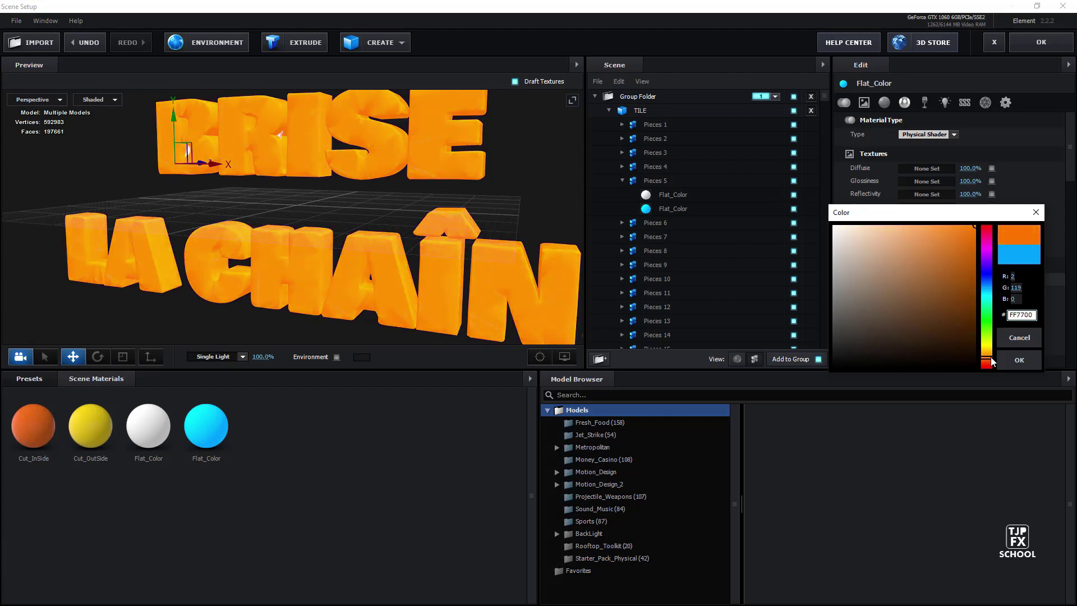
pyautogui.moveTo(992, 361); pyautogui.dragTo(992, 363)
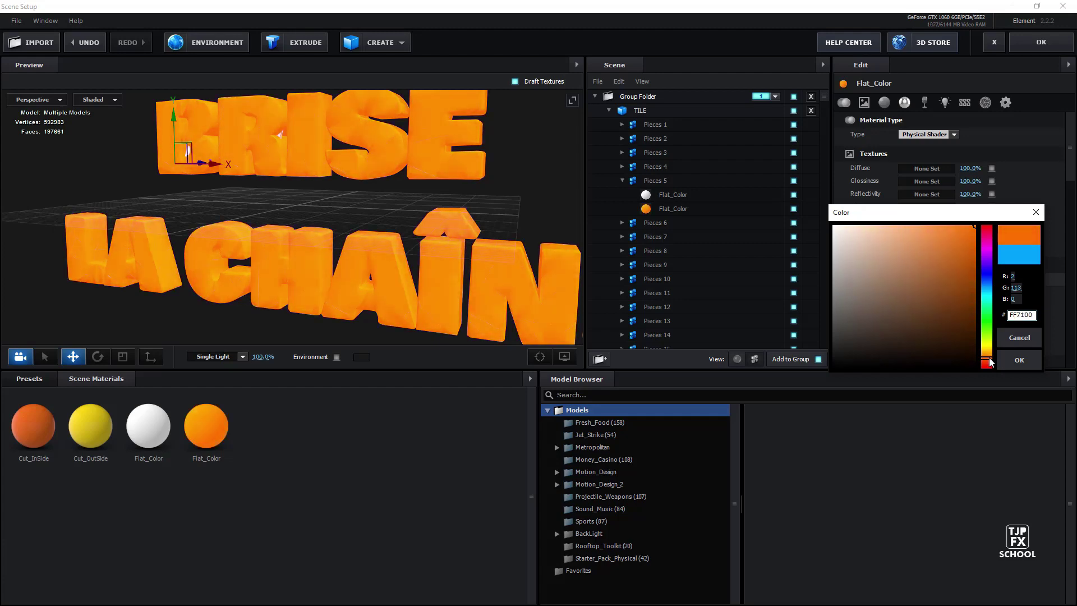
pyautogui.click(1019, 360)
pyautogui.moveTo(318, 256); pyautogui.dragTo(205, 282)
# - Add a plane primitive behind the text and expose its Default material settings
pyautogui.click(409, 48)
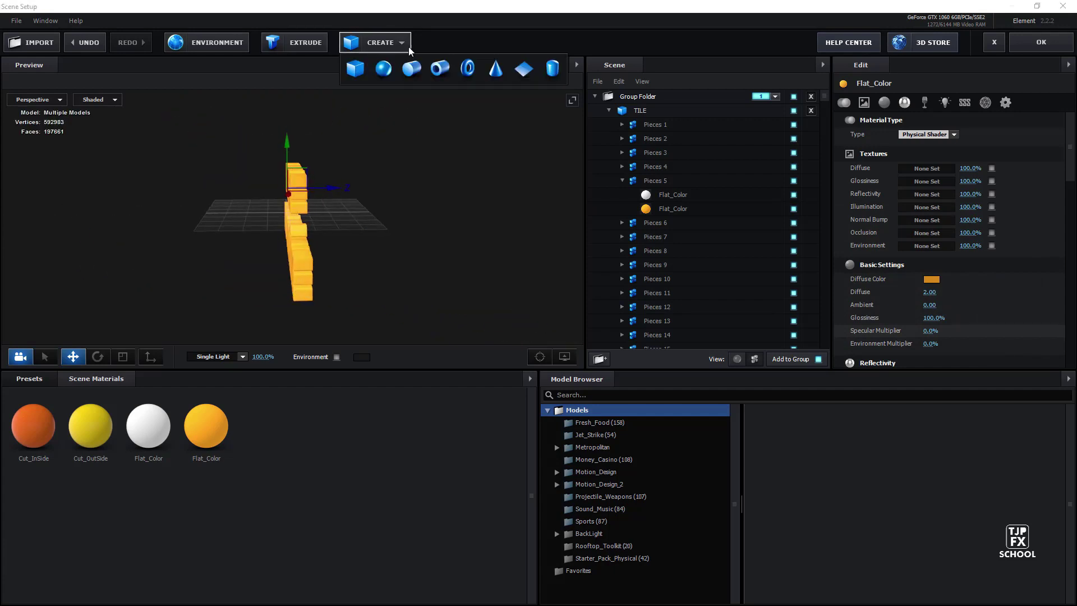
pyautogui.click(523, 68)
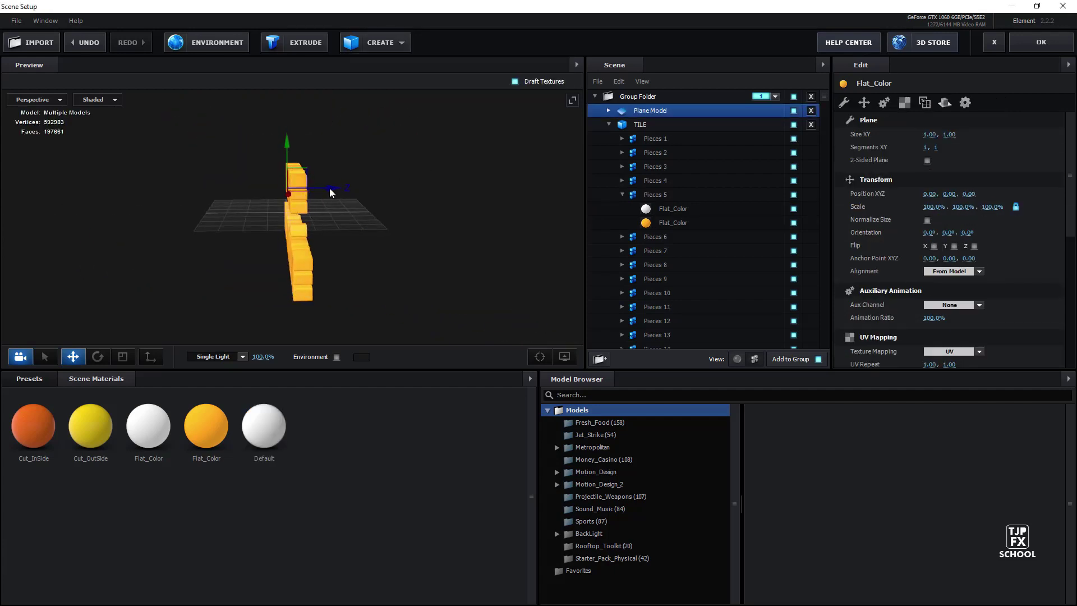
pyautogui.moveTo(330, 193); pyautogui.dragTo(368, 212)
pyautogui.click(965, 103)
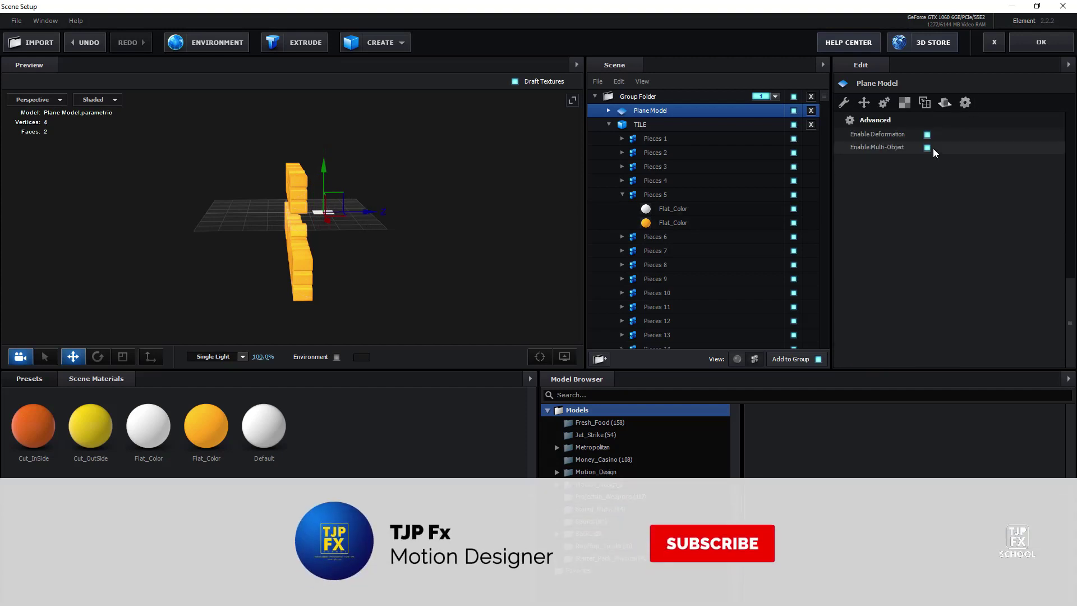
pyautogui.click(609, 110)
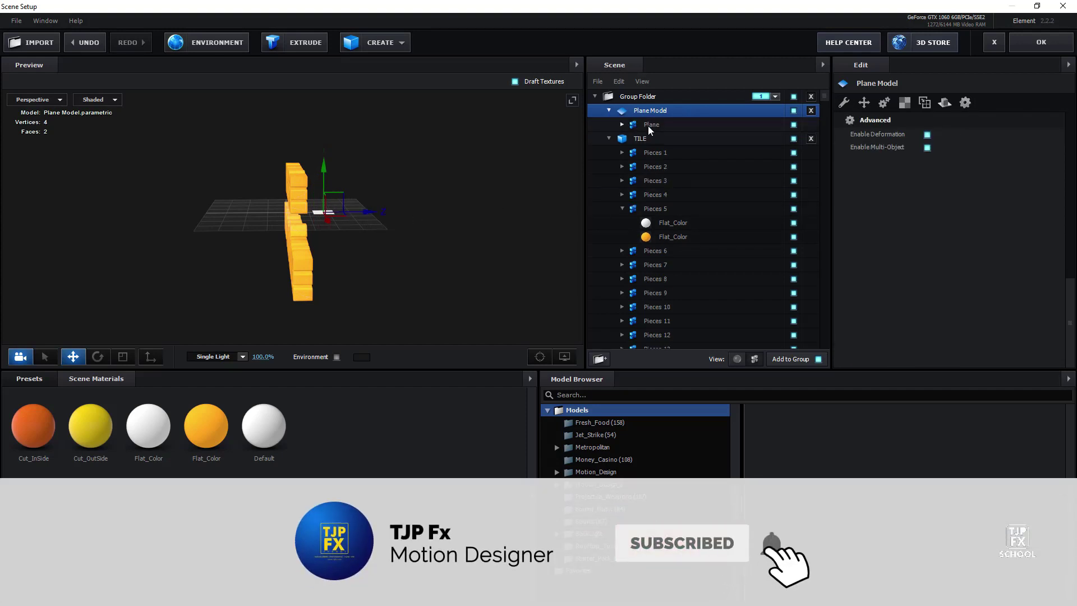
pyautogui.click(737, 359)
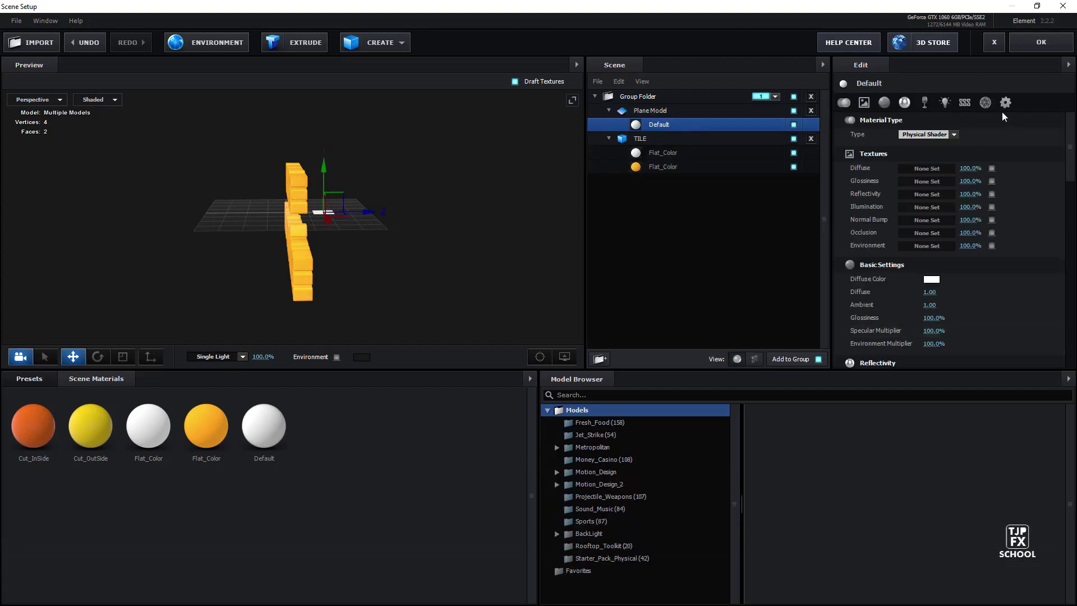
pyautogui.click(1005, 103)
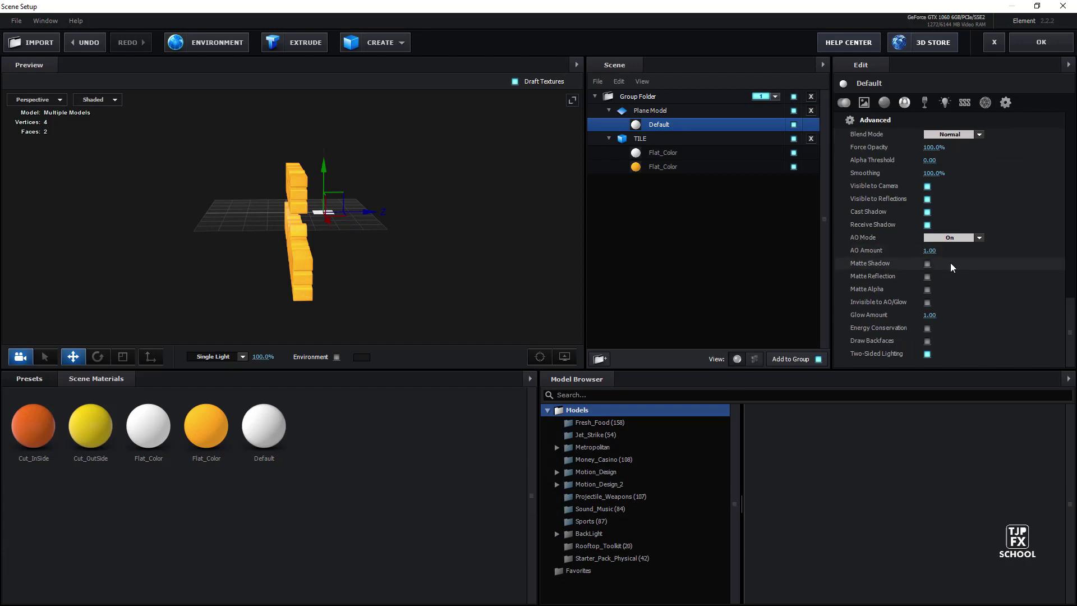
# - Scale the plane up to fill the view, then reset the preview to a front view
pyautogui.click(97, 361)
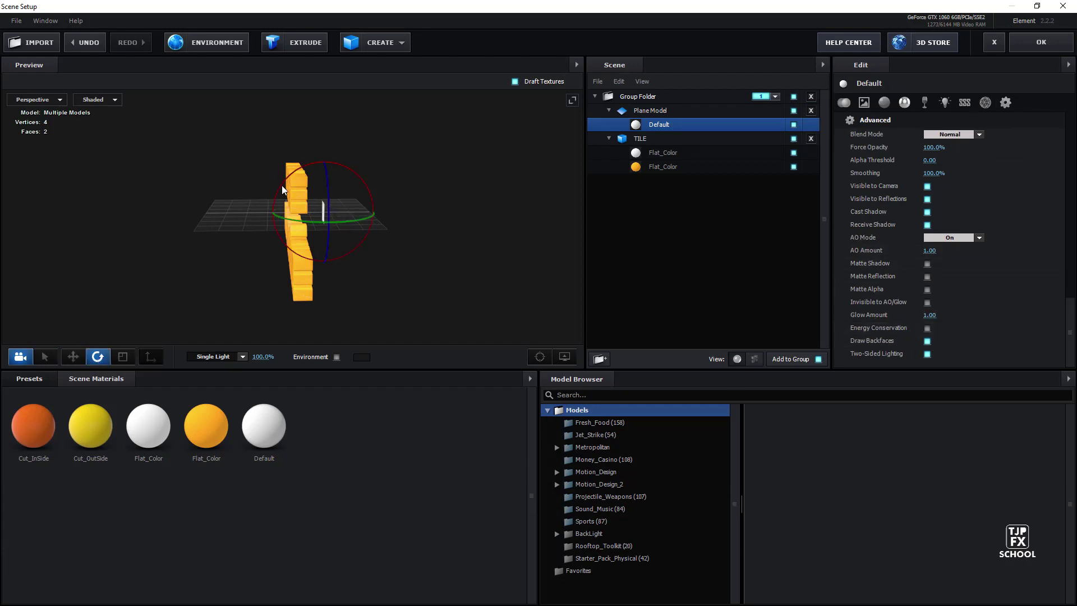
pyautogui.click(123, 357)
pyautogui.moveTo(314, 205)
pyautogui.mouseDown()
pyautogui.moveTo(348, 200)
pyautogui.moveTo(281, 231)
pyautogui.mouseUp()
pyautogui.click(577, 64)
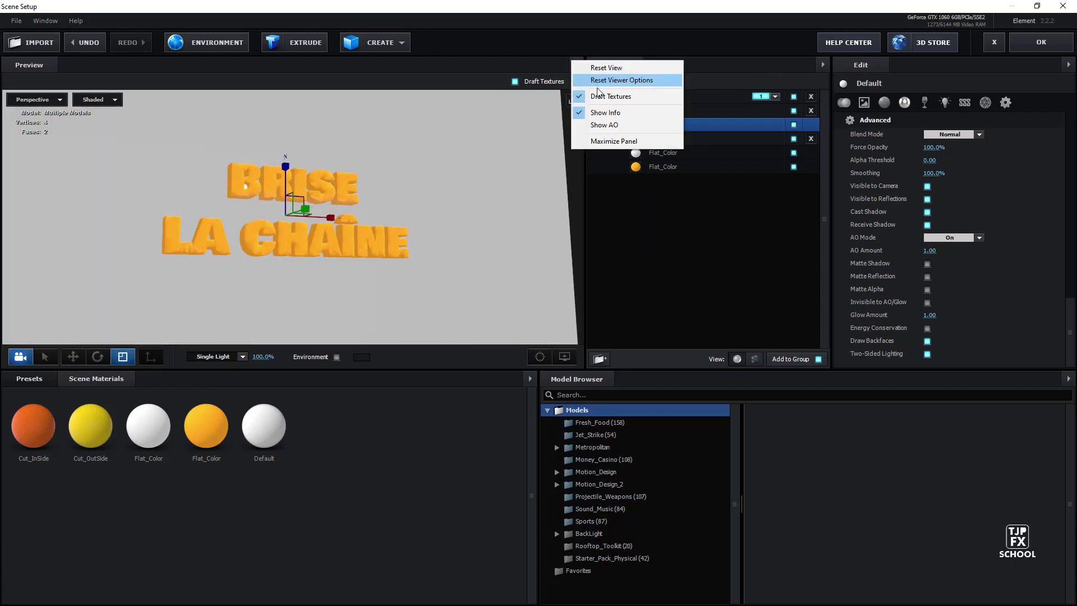
pyautogui.click(600, 82)
pyautogui.moveTo(358, 213); pyautogui.dragTo(322, 283)
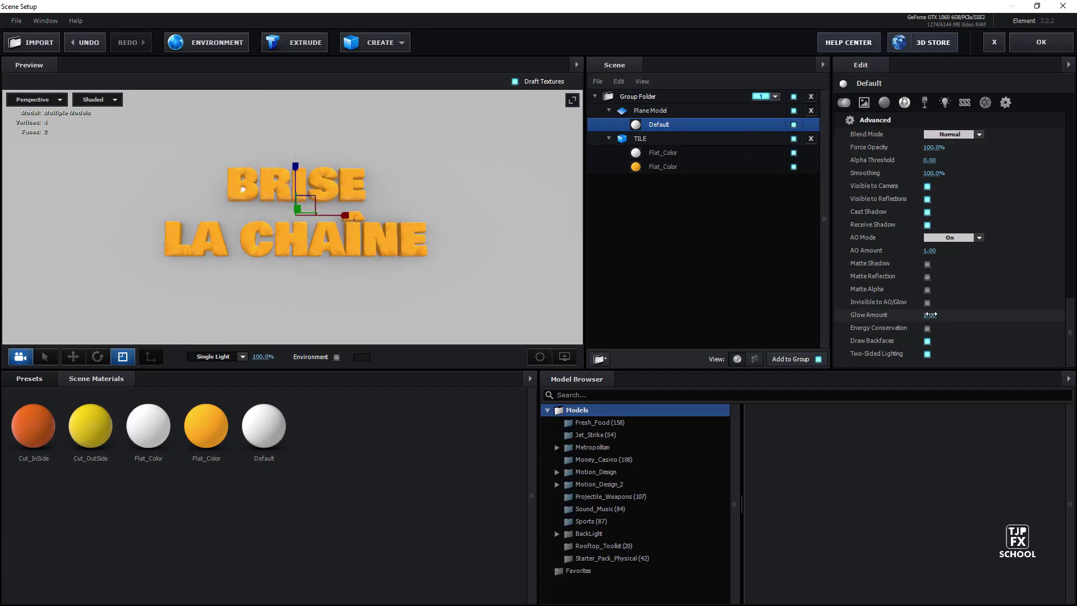
# - Enable Matte Shadow on the plane's Default material and apply the scene with OK
pyautogui.click(927, 264)
pyautogui.moveTo(559, 215); pyautogui.dragTo(473, 294)
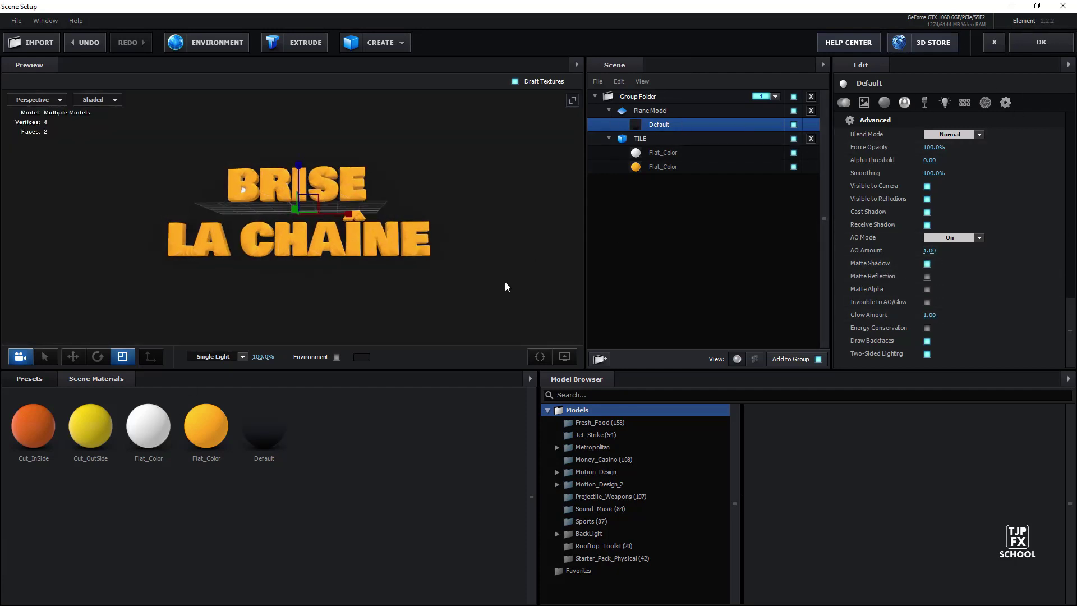
pyautogui.click(1050, 44)
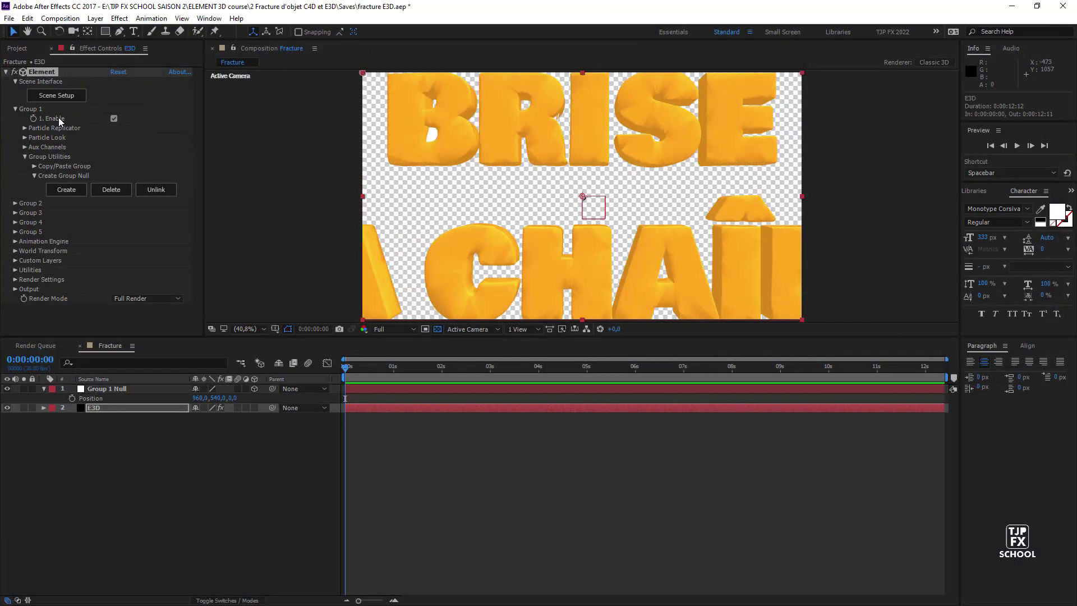
# - Create Group 2 Null, link it to Group 1 Null, and push Group 1 Null's Z to 2958
pyautogui.click(14, 203)
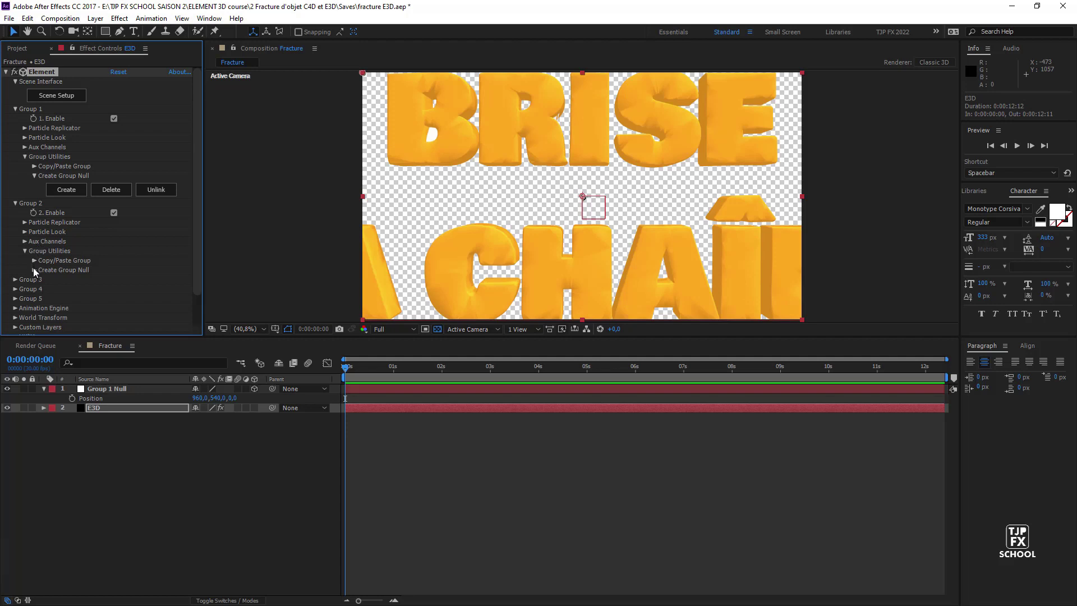
pyautogui.click(33, 270)
pyautogui.click(67, 285)
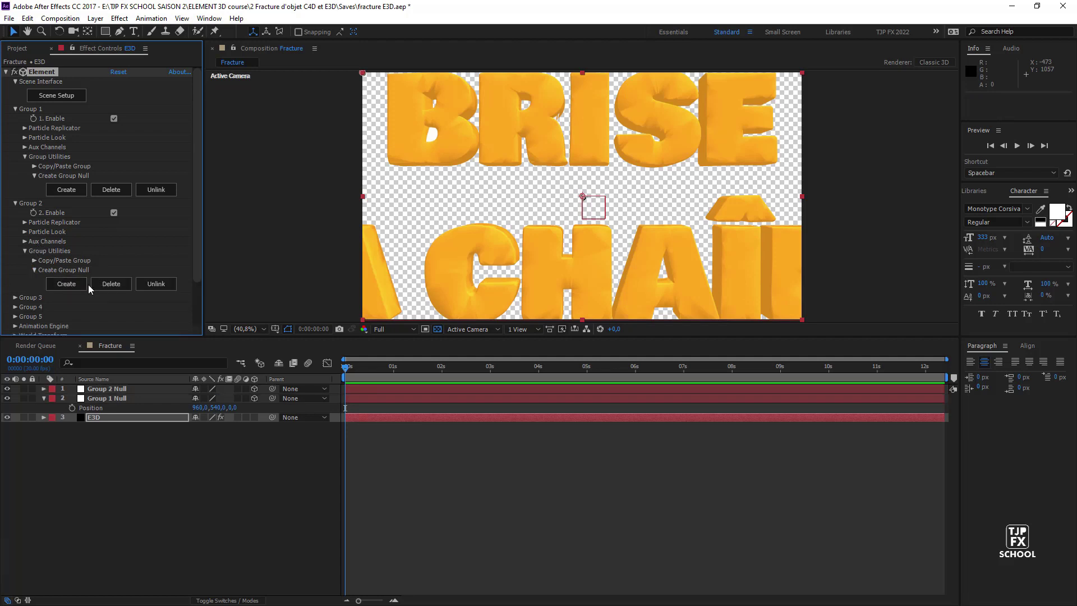
pyautogui.click(131, 389)
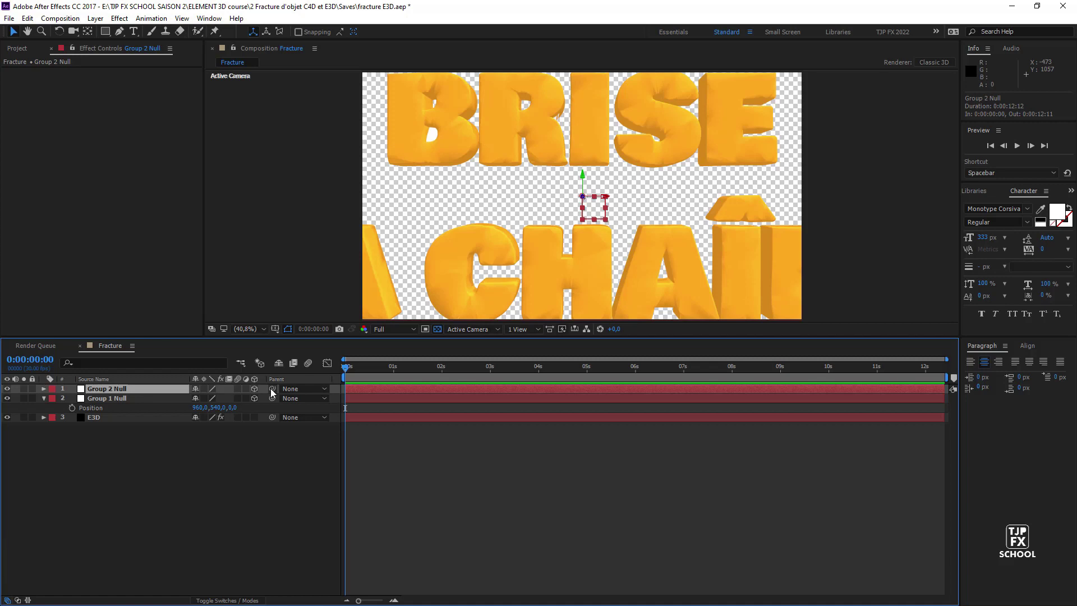
pyautogui.moveTo(272, 389); pyautogui.dragTo(143, 400)
pyautogui.click(244, 399)
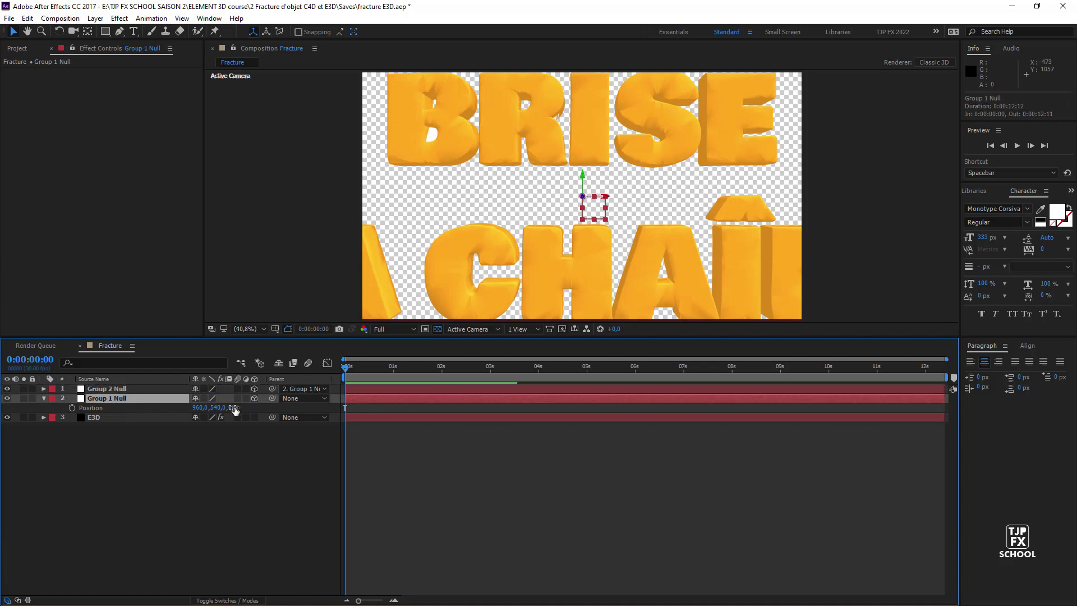
pyautogui.moveTo(232, 407); pyautogui.dragTo(510, 403)
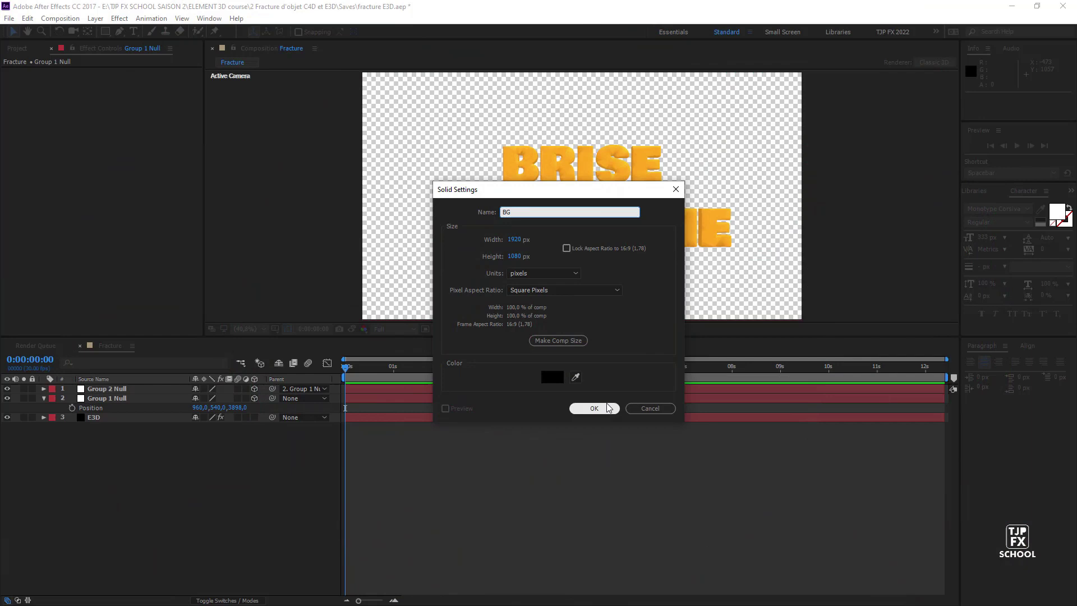
# - Create a black BG solid below the E3D layer and apply Gradient Ramp to it
pyautogui.click(607, 408)
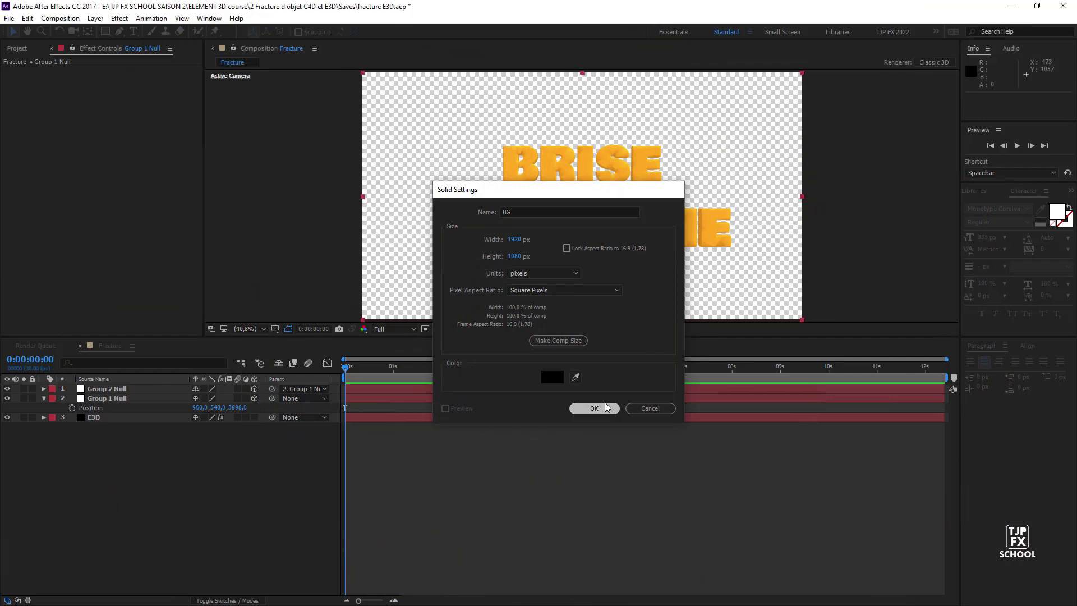
pyautogui.moveTo(109, 391); pyautogui.dragTo(119, 434)
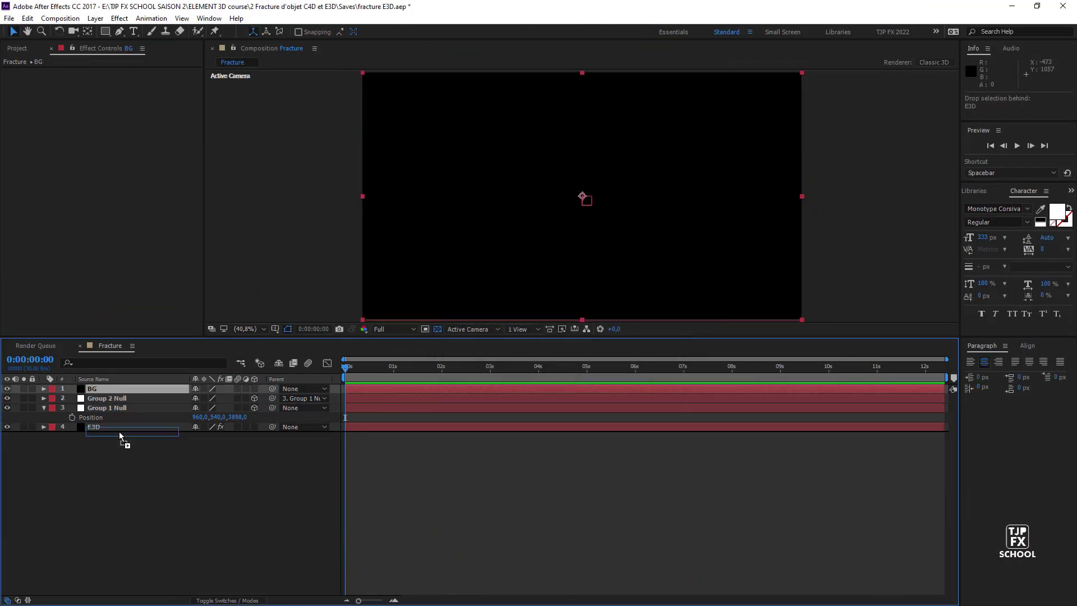
pyautogui.rightClick(94, 105)
pyautogui.moveTo(237, 259)
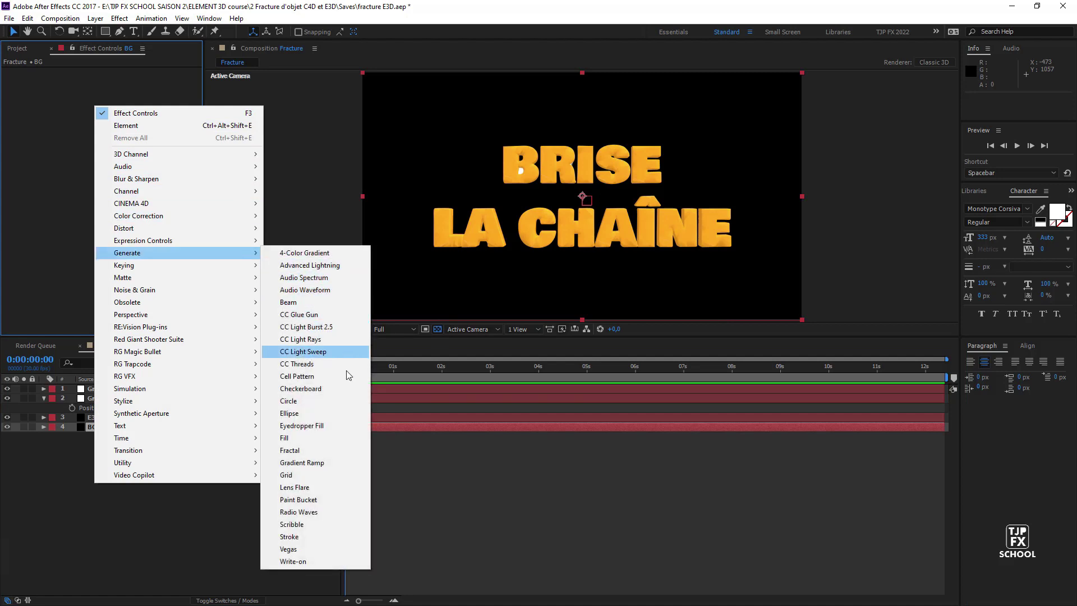
pyautogui.click(332, 464)
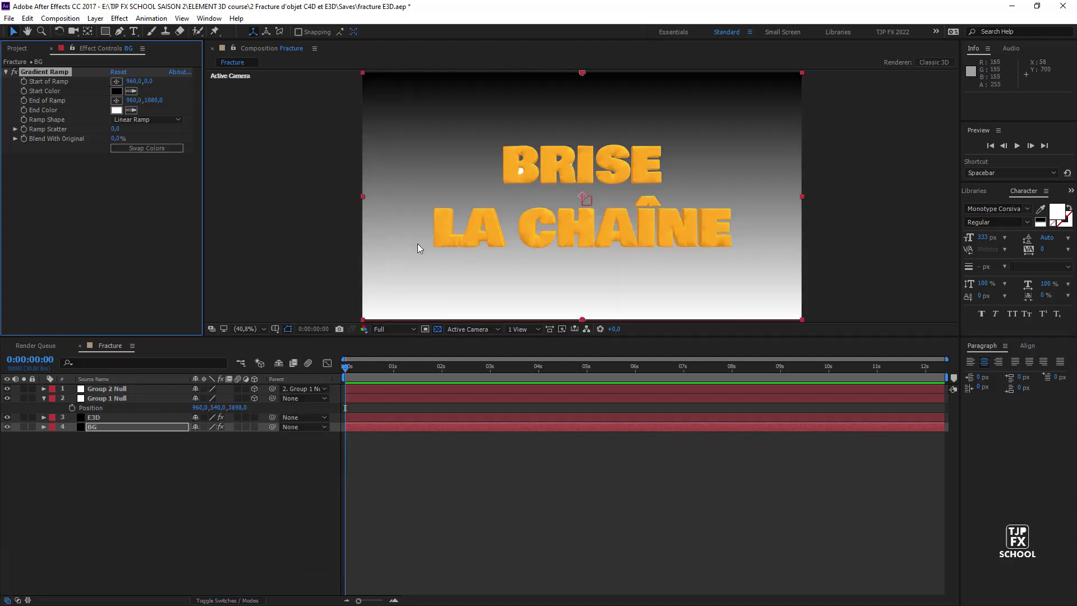
# - Set the Gradient Ramp's start colour shade and a provisional green end colour
pyautogui.click(132, 119)
pyautogui.click(119, 112)
pyautogui.click(116, 110)
pyautogui.click(561, 322)
pyautogui.click(520, 294)
pyautogui.click(650, 239)
pyautogui.click(116, 91)
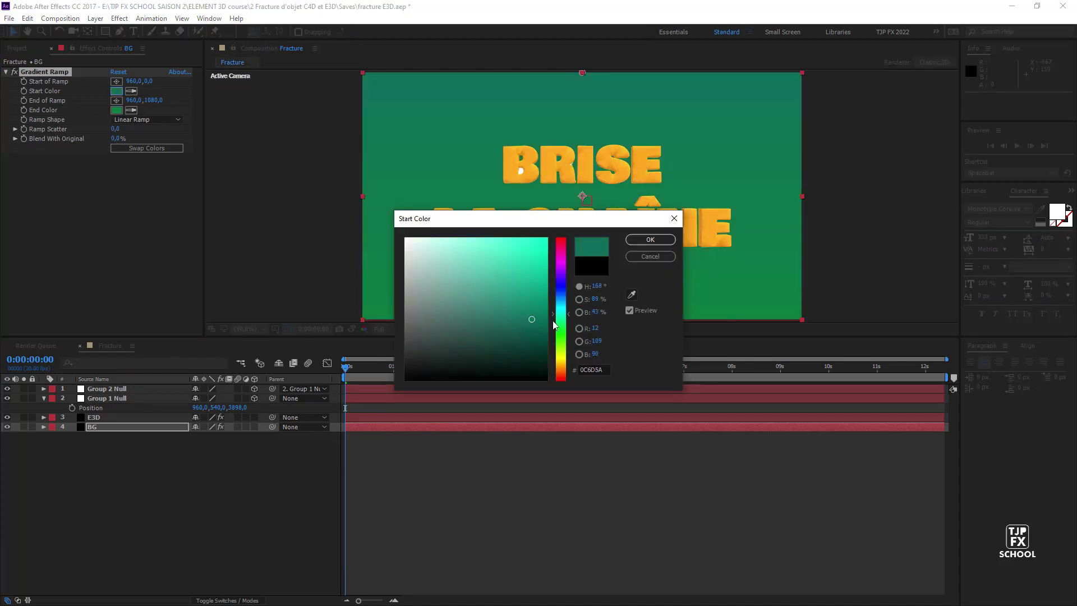
pyautogui.click(542, 342)
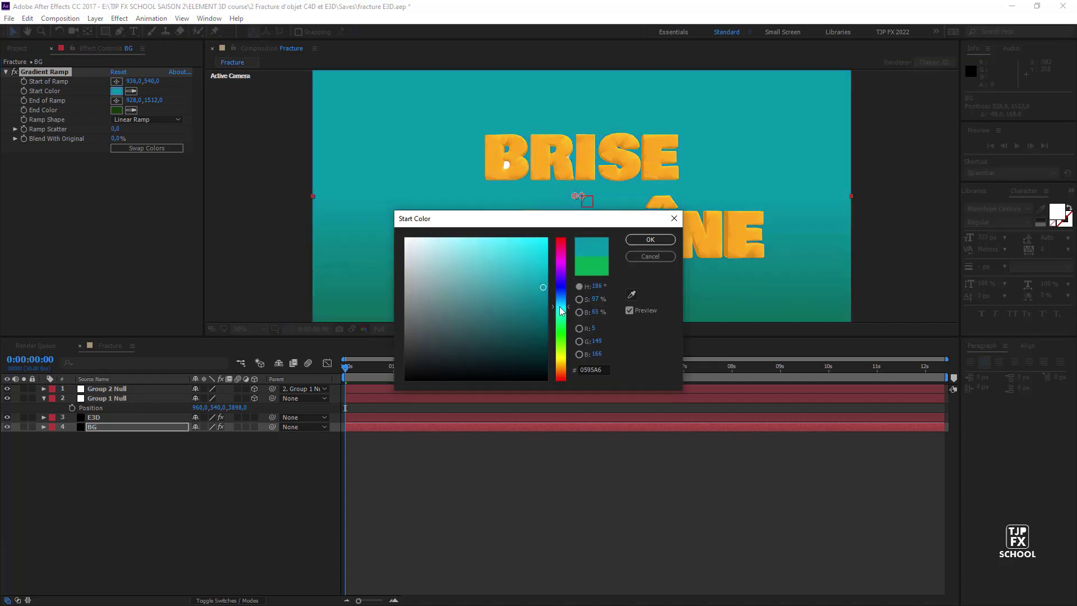
# - Change the gradient's end colour to a brighter blue
pyautogui.click(118, 111)
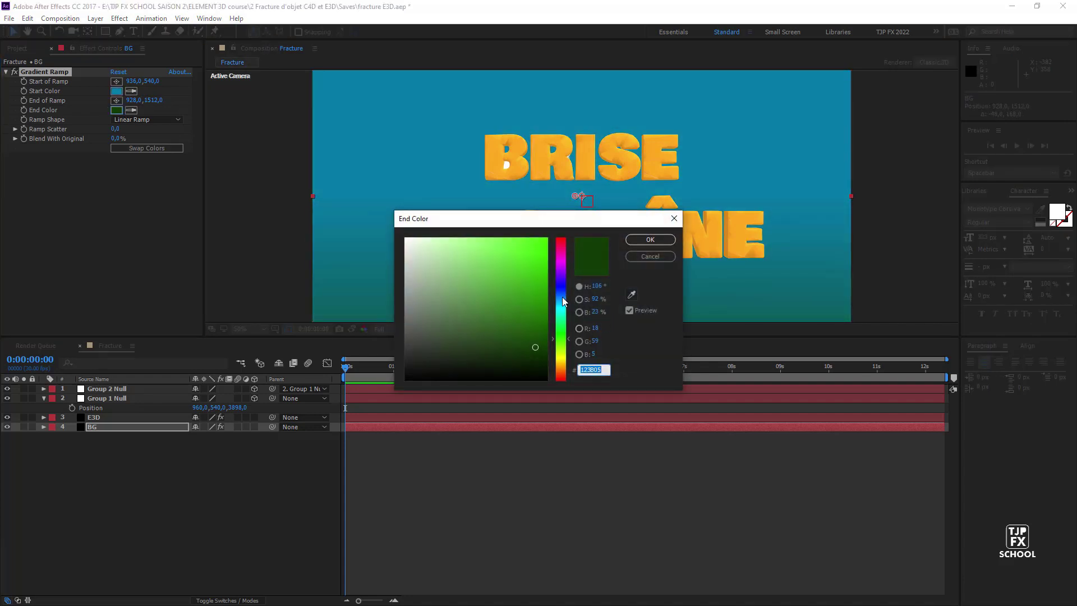
pyautogui.click(562, 298)
pyautogui.moveTo(543, 311); pyautogui.dragTo(542, 312)
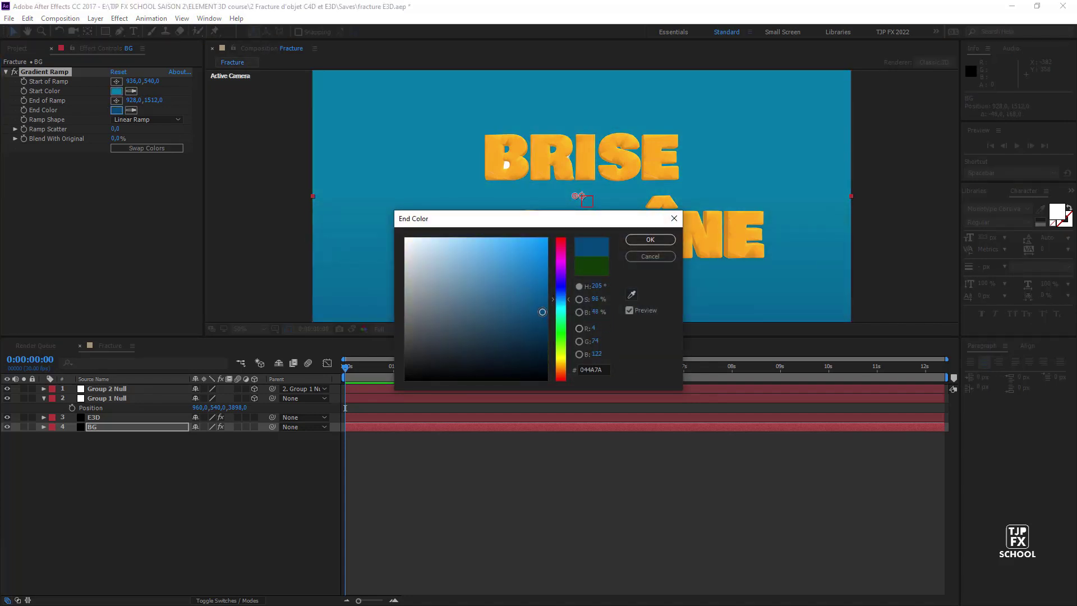
pyautogui.click(650, 239)
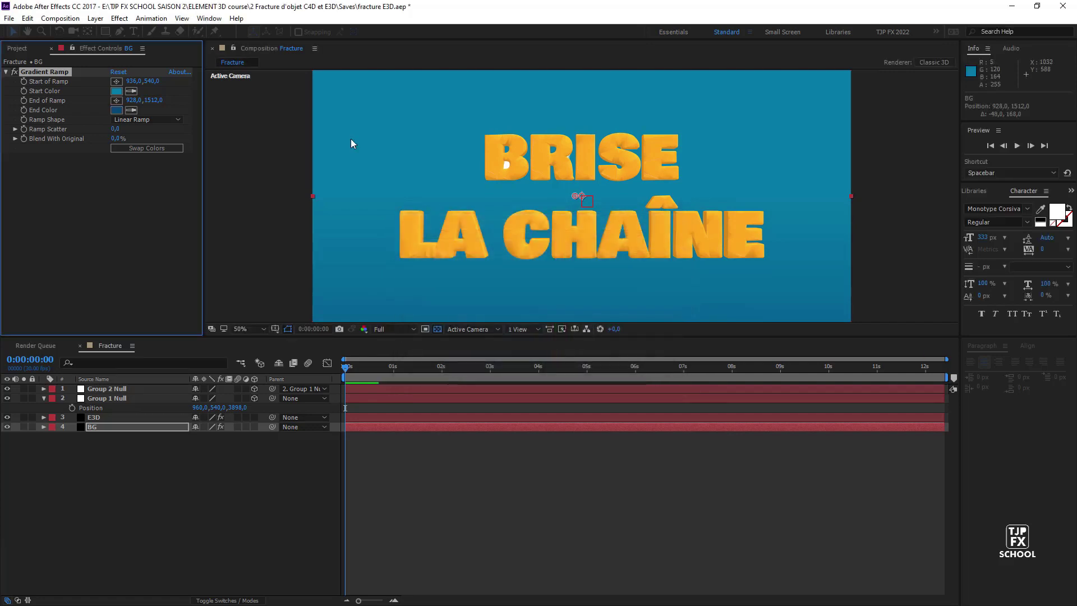
# - Switch the Gradient Ramp shape to Radial Ramp
pyautogui.click(160, 120)
pyautogui.click(159, 142)
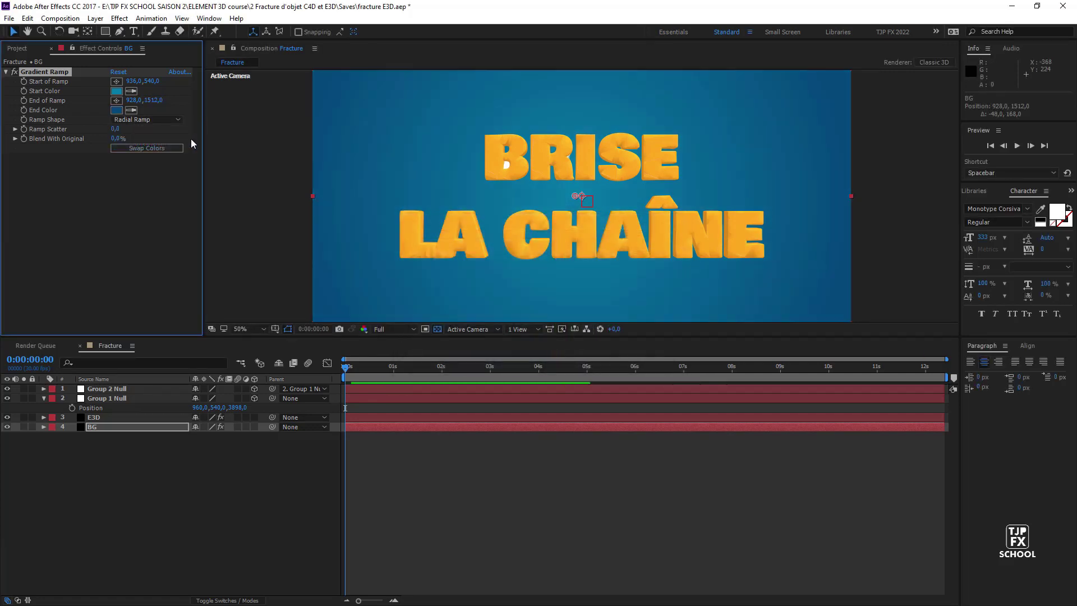
pyautogui.scroll(-1, 596, 190)
pyautogui.scroll(1, 601, 194)
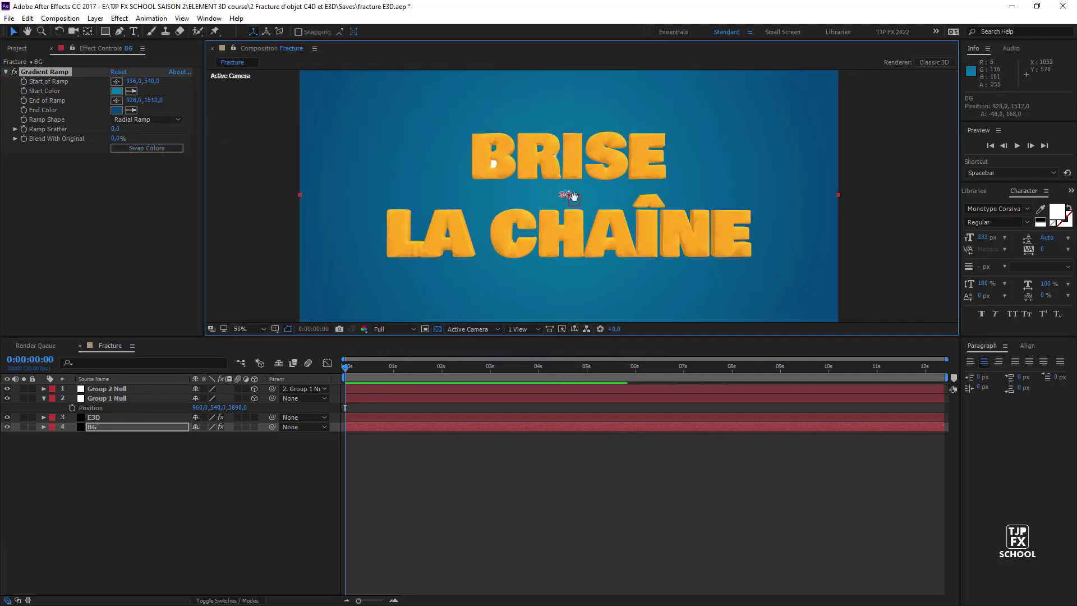
pyautogui.scroll(-1, 544, 180)
# - Place the ramp centre near the top-left and the end point toward the lower right
pyautogui.moveTo(544, 180); pyautogui.dragTo(537, 164)
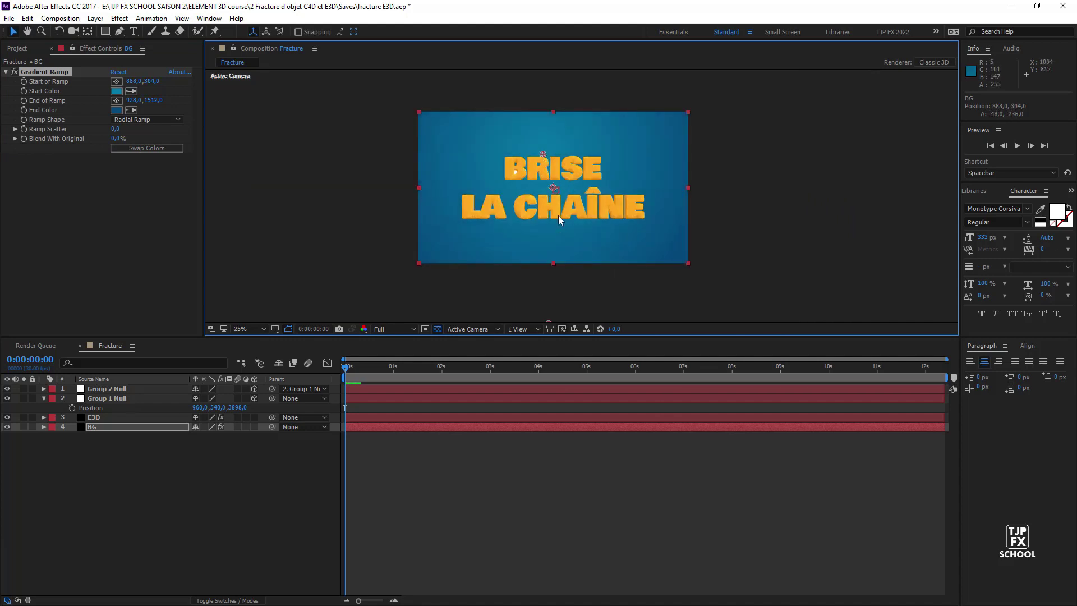
pyautogui.scroll(-1, 559, 219)
pyautogui.moveTo(564, 259); pyautogui.dragTo(569, 271)
pyautogui.moveTo(562, 175); pyautogui.dragTo(529, 163)
pyautogui.moveTo(568, 271); pyautogui.dragTo(616, 285)
pyautogui.press('.')
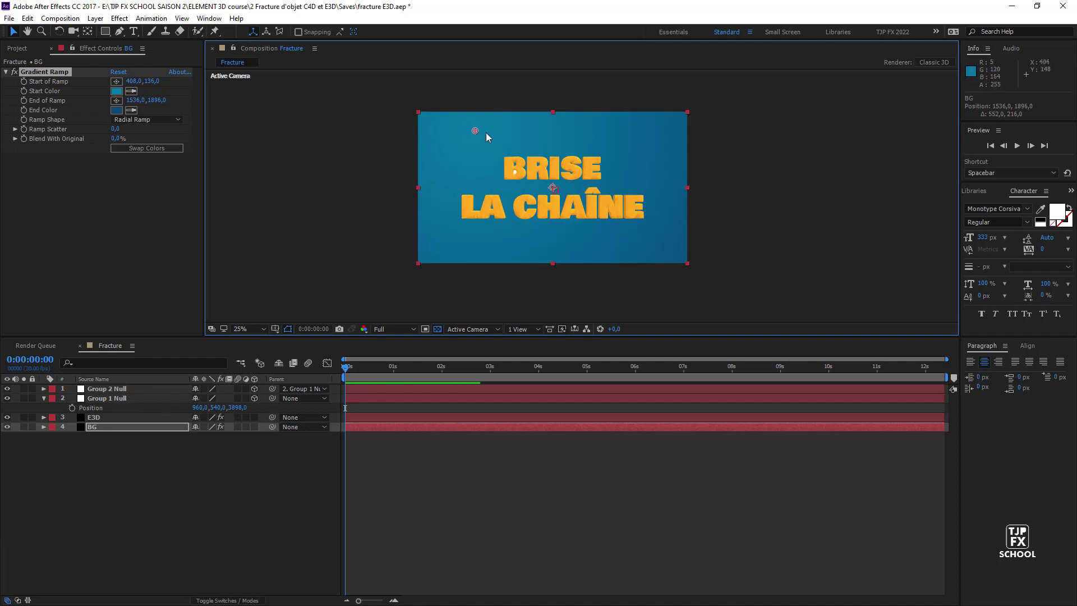
pyautogui.moveTo(475, 130); pyautogui.dragTo(464, 122)
pyautogui.press('.')
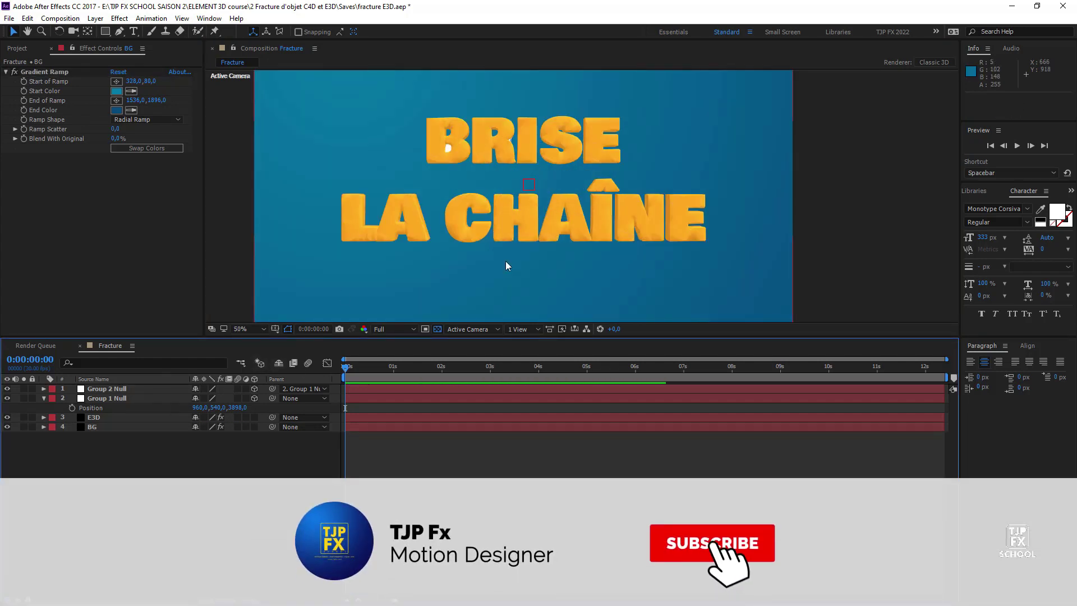
# - Enable Multi-Object for Group 1 in the E3D layer's Element effect
pyautogui.click(111, 418)
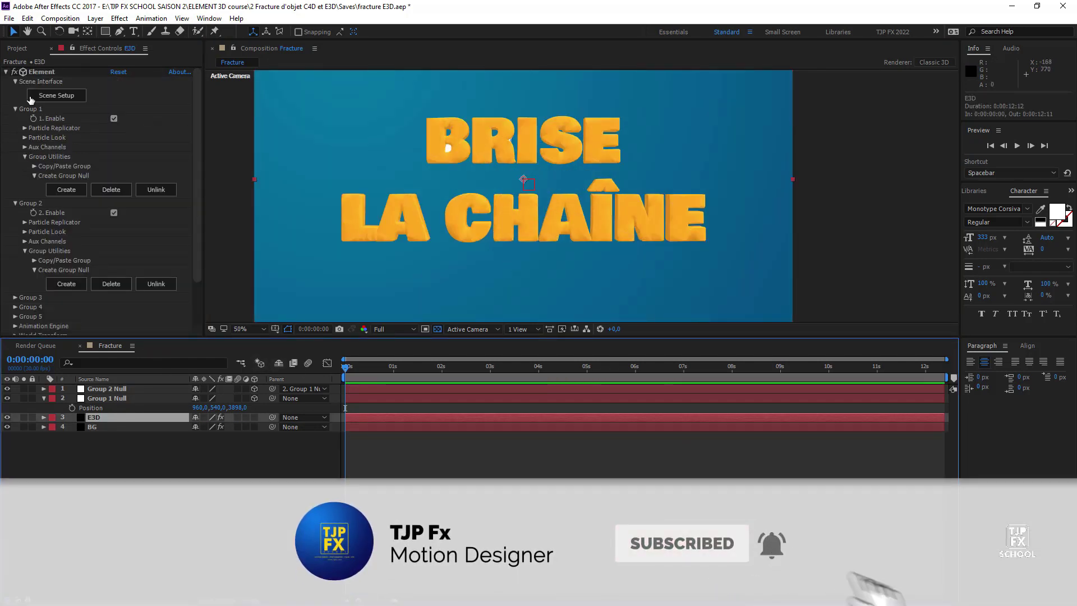
pyautogui.click(15, 108)
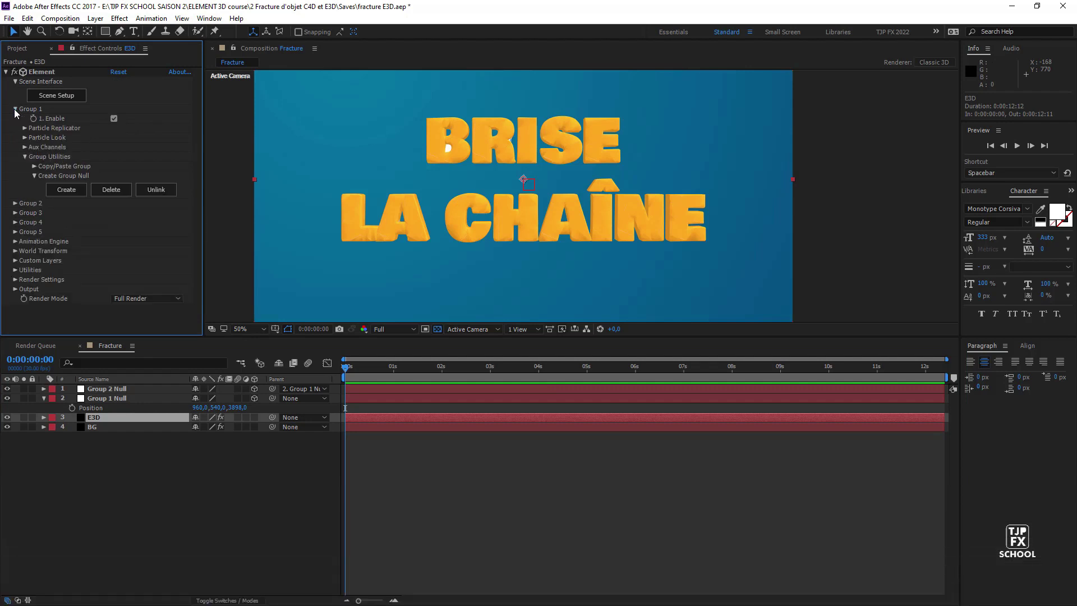
pyautogui.click(25, 137)
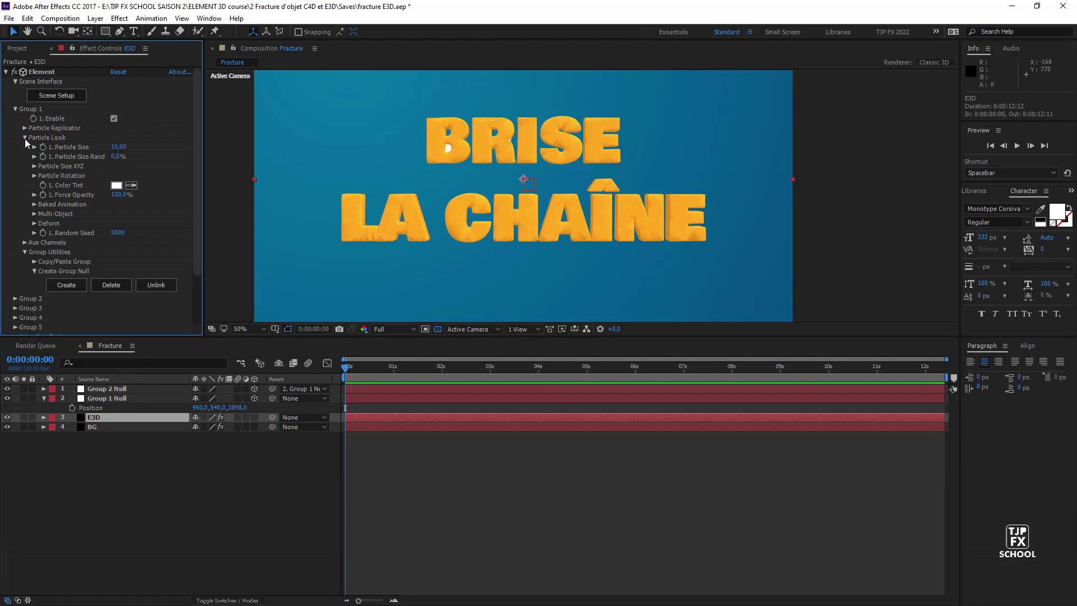
pyautogui.click(34, 213)
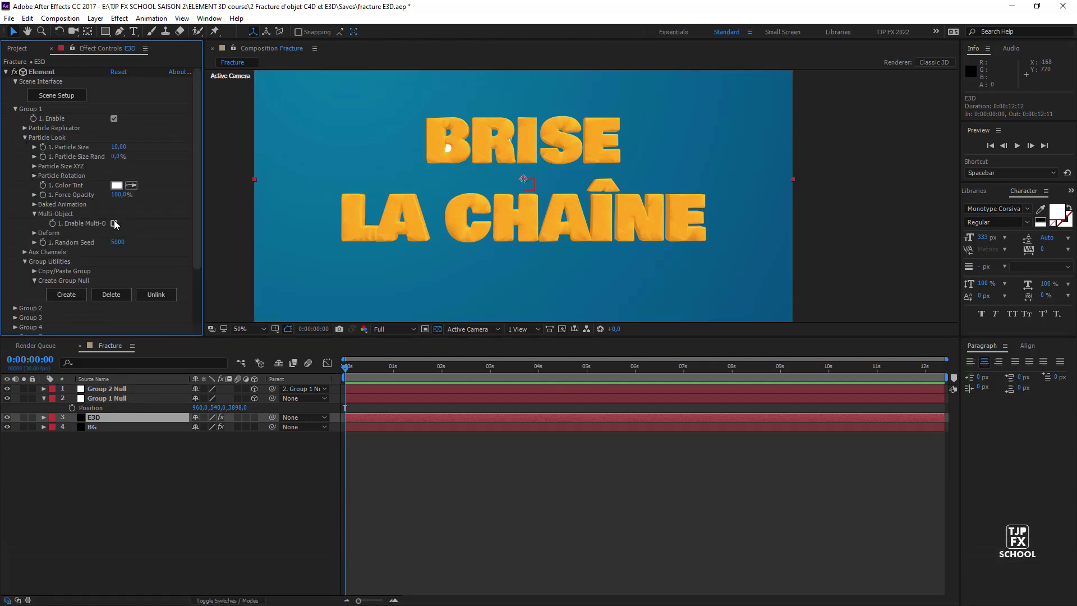
pyautogui.click(115, 223)
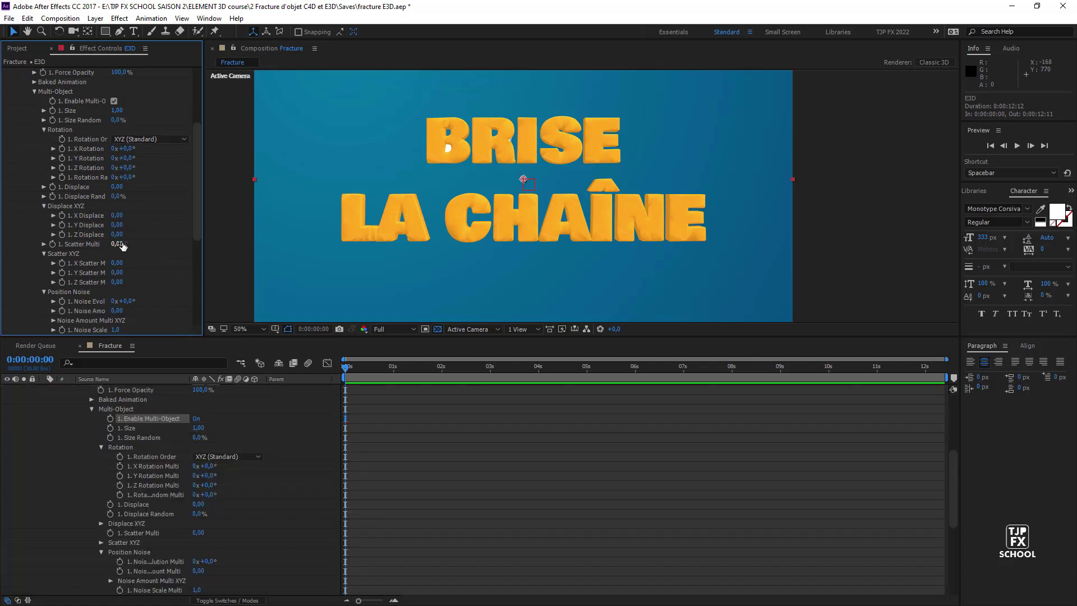
# - Test the scatter and noise amount, then keyframe Noise Amount Multi at 0 at 0:00:00:00
pyautogui.moveTo(118, 246)
pyautogui.mouseDown()
pyautogui.moveTo(296, 232)
pyautogui.moveTo(510, 250)
pyautogui.mouseUp()
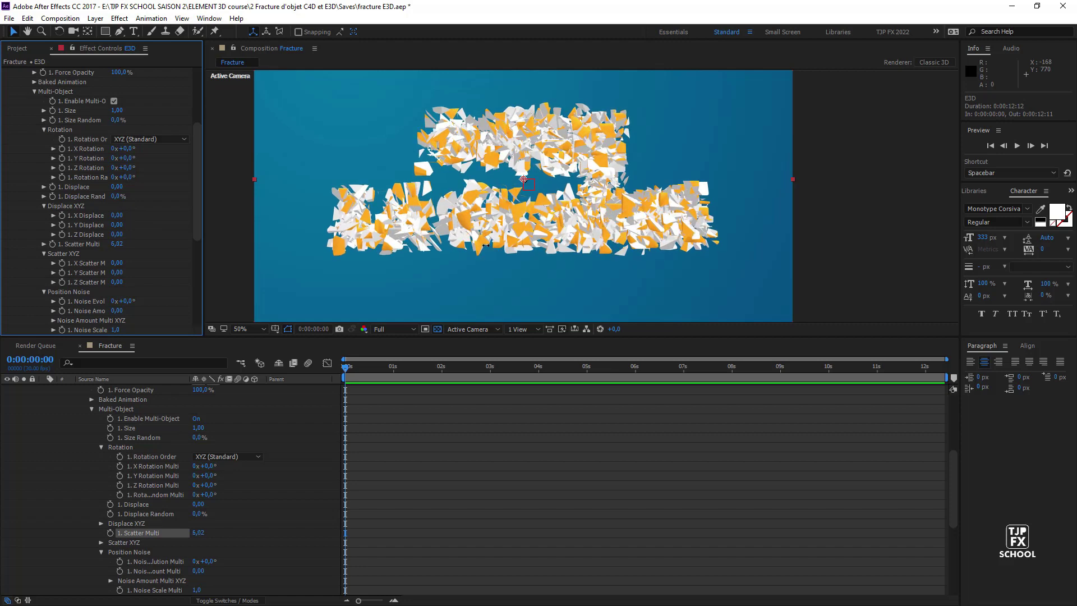
pyautogui.hotkey('ctrl', 'z')
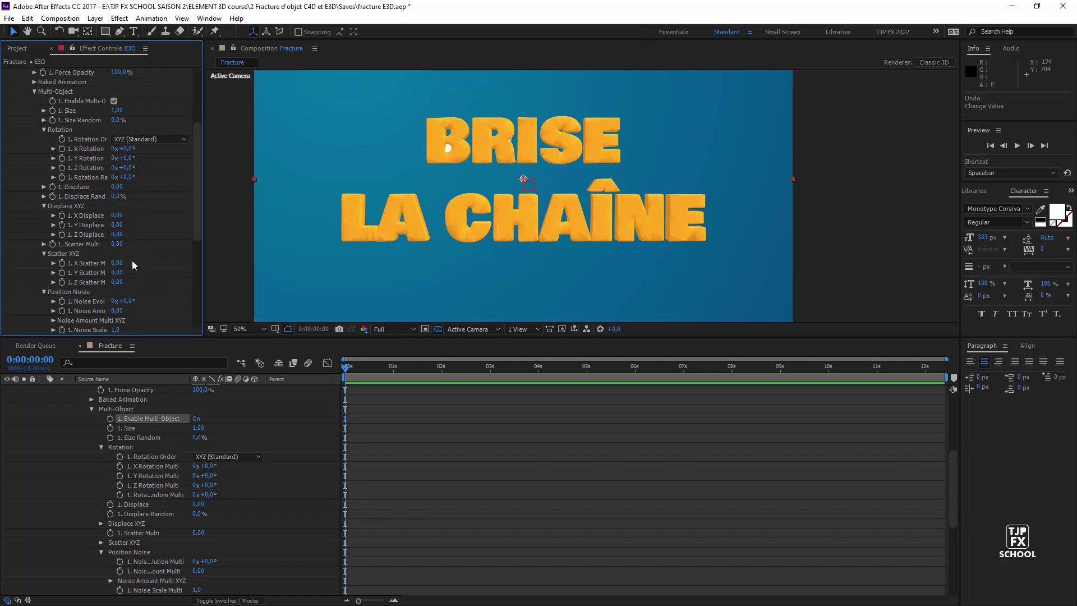
pyautogui.moveTo(117, 287); pyautogui.dragTo(203, 280)
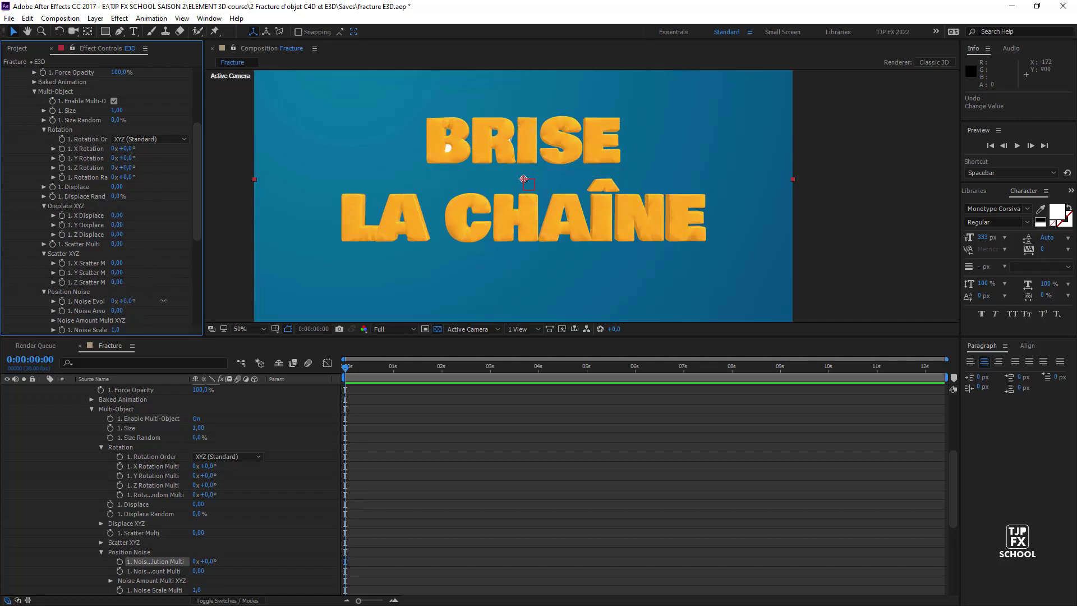
pyautogui.moveTo(116, 311); pyautogui.dragTo(146, 314)
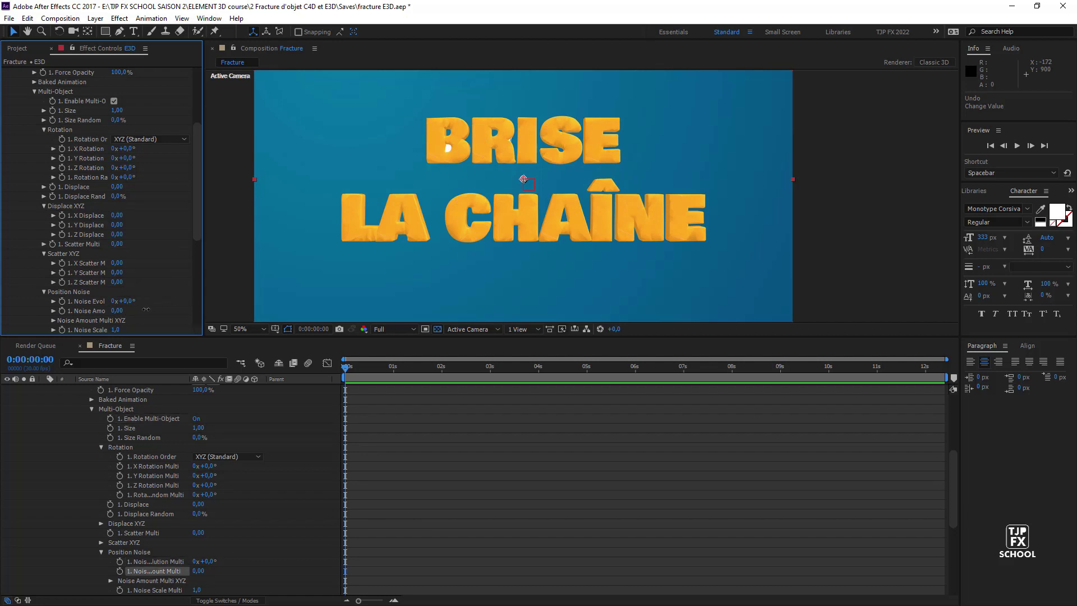
pyautogui.click(61, 311)
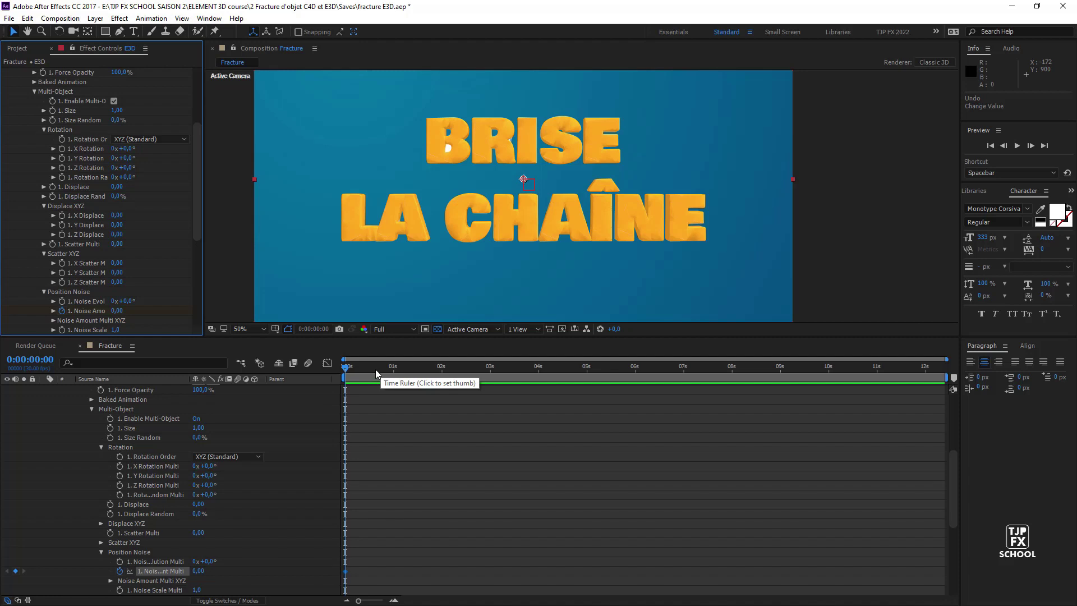
# - Move the first noise keyframe to frame 9 and add a 11,15 keyframe at frame 19
pyautogui.press('u')
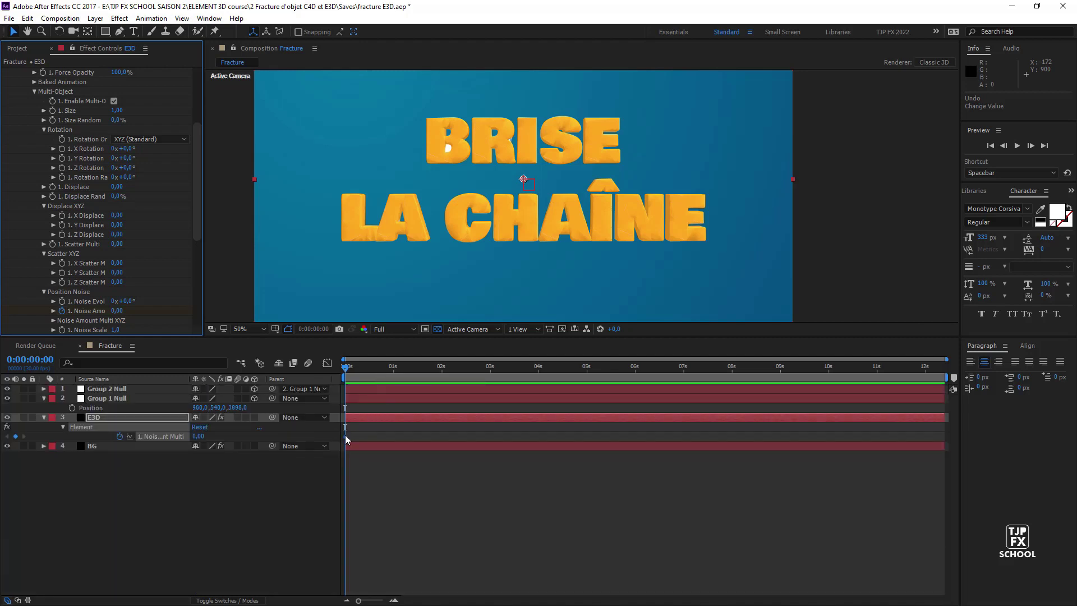
pyautogui.moveTo(358, 372); pyautogui.dragTo(368, 374)
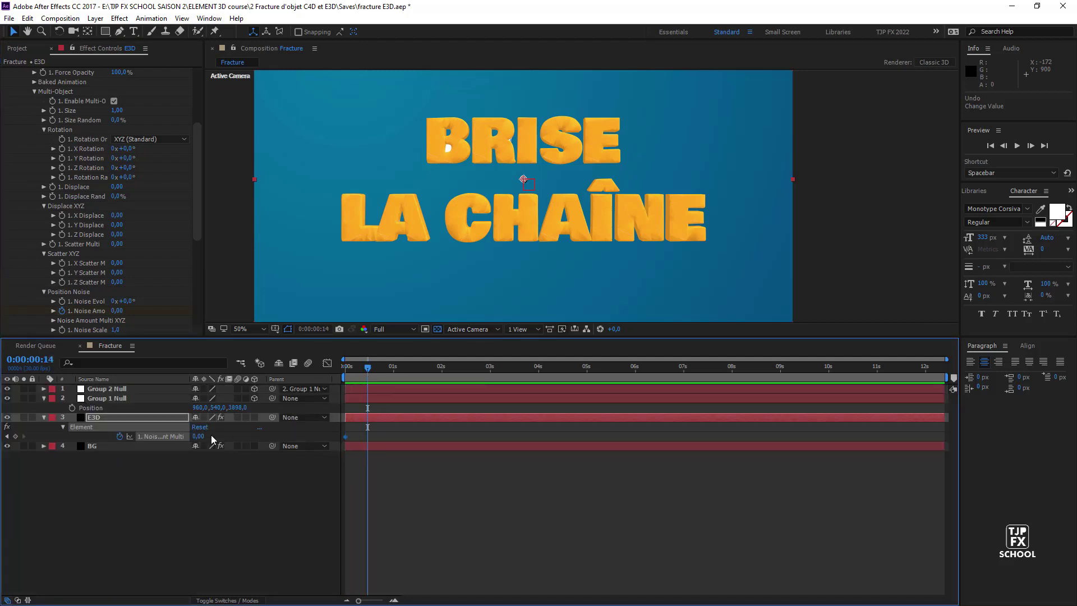
pyautogui.moveTo(345, 437); pyautogui.dragTo(360, 437)
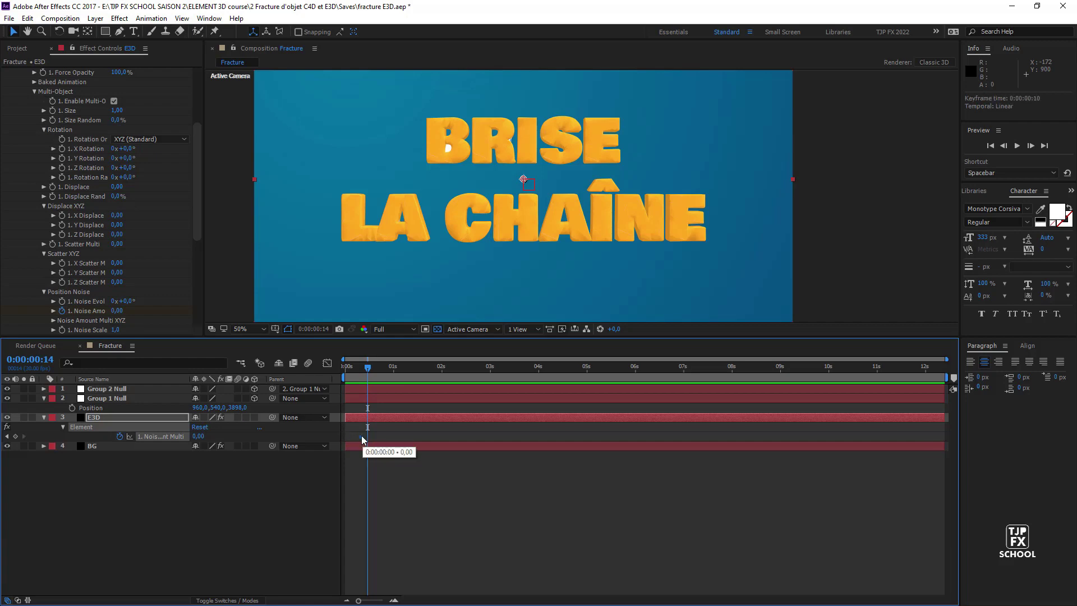
pyautogui.click(377, 370)
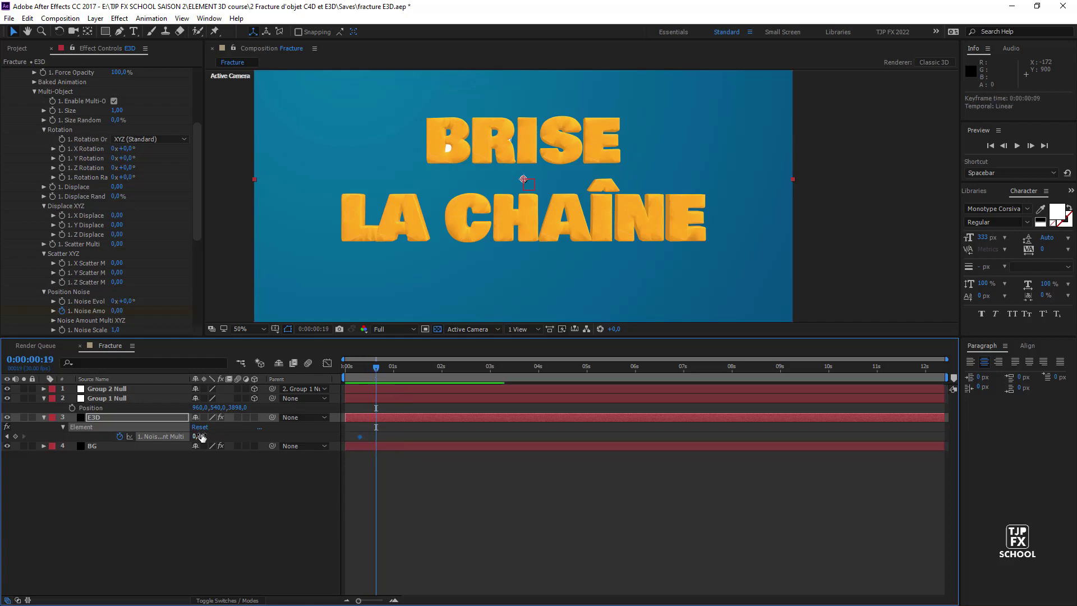
pyautogui.moveTo(202, 437); pyautogui.dragTo(383, 443)
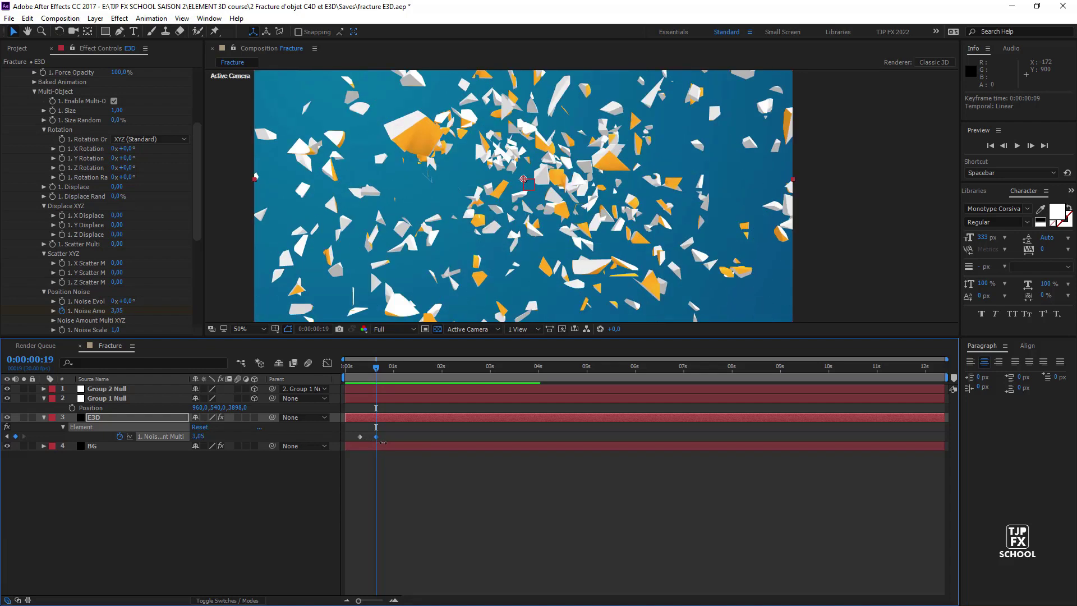
pyautogui.moveTo(383, 443); pyautogui.dragTo(435, 449)
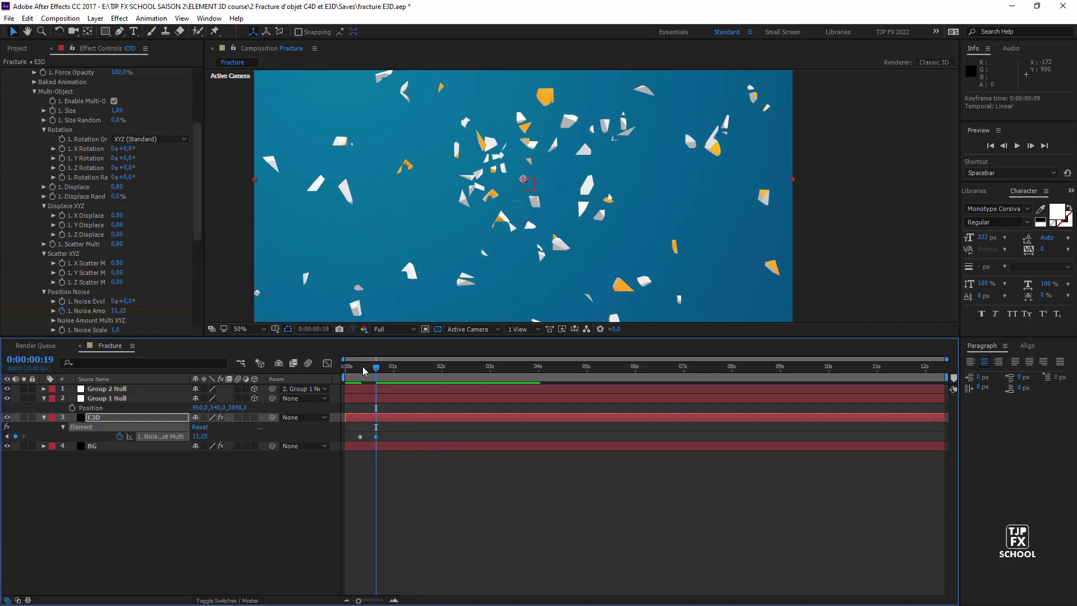
# - Set preview resolution to Quarter and preview the shatter animation
pyautogui.click(364, 368)
pyautogui.click(393, 329)
pyautogui.click(390, 399)
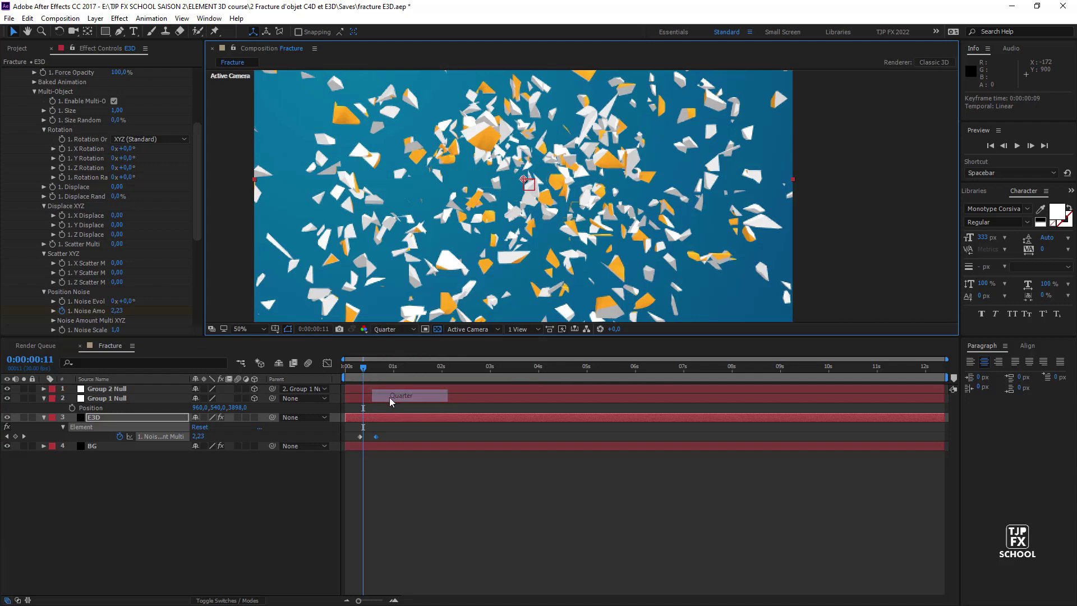
pyautogui.press('space')
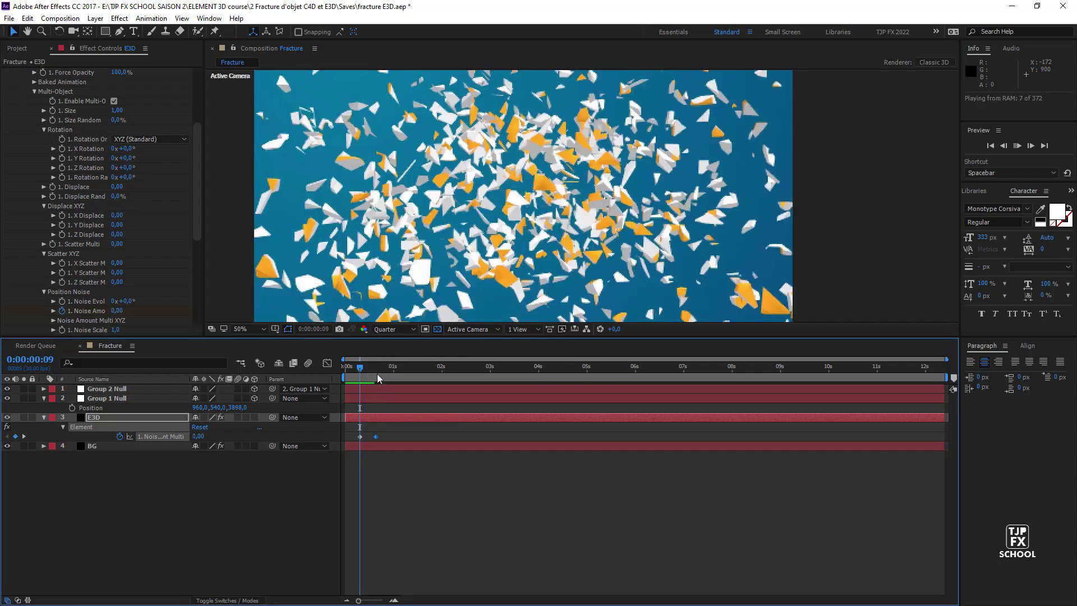
pyautogui.press('space')
pyautogui.moveTo(371, 365); pyautogui.dragTo(355, 366)
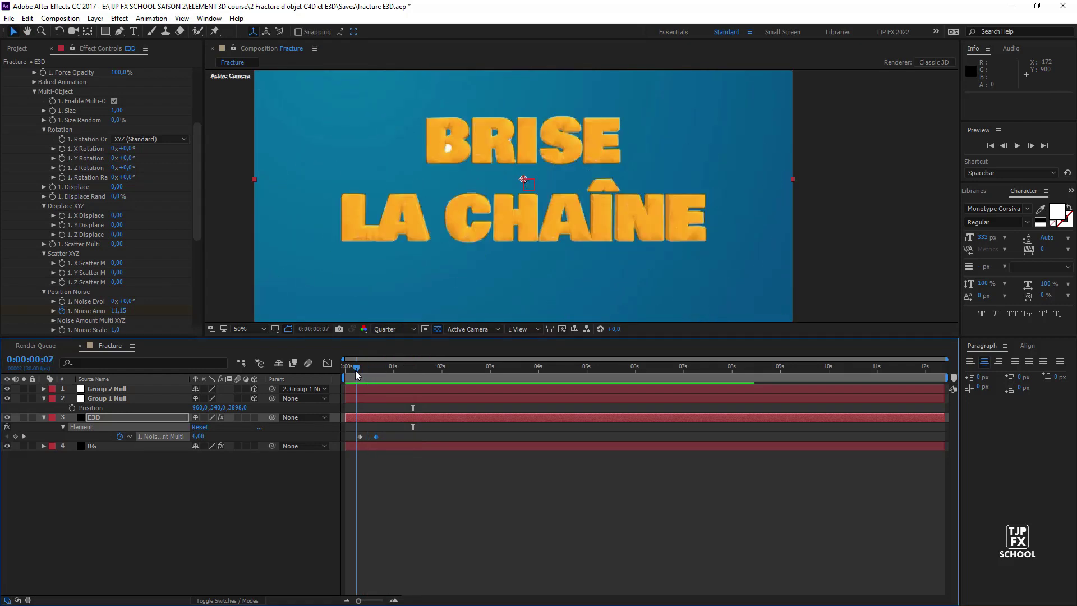
# - Shift the noise keyframes later and preview the retimed shatter
pyautogui.moveTo(396, 429)
pyautogui.mouseDown()
pyautogui.moveTo(352, 437)
pyautogui.moveTo(424, 436)
pyautogui.mouseUp()
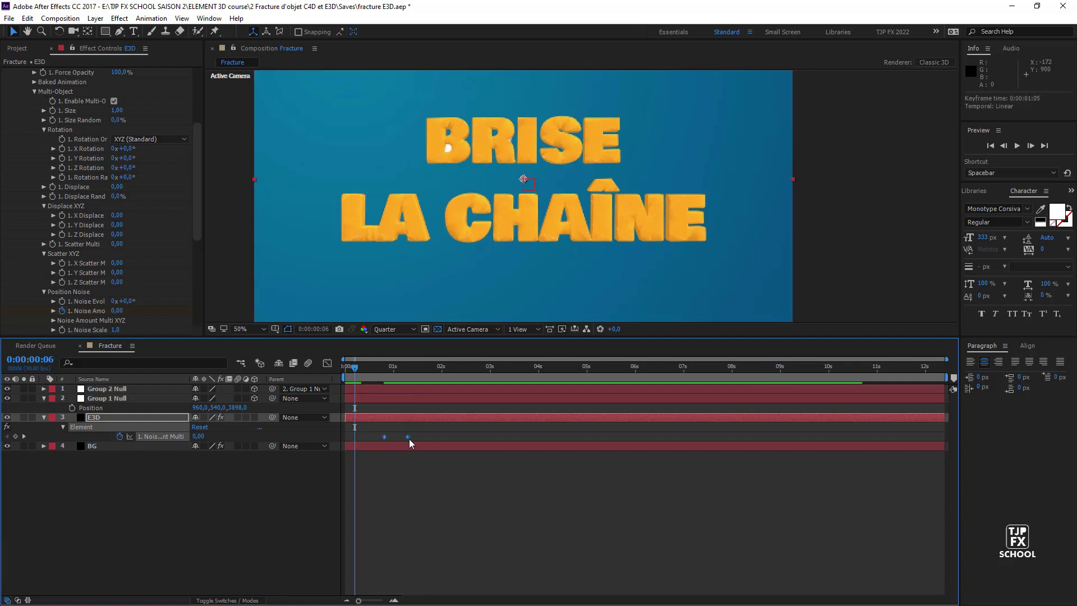
pyautogui.click(390, 365)
pyautogui.press('space')
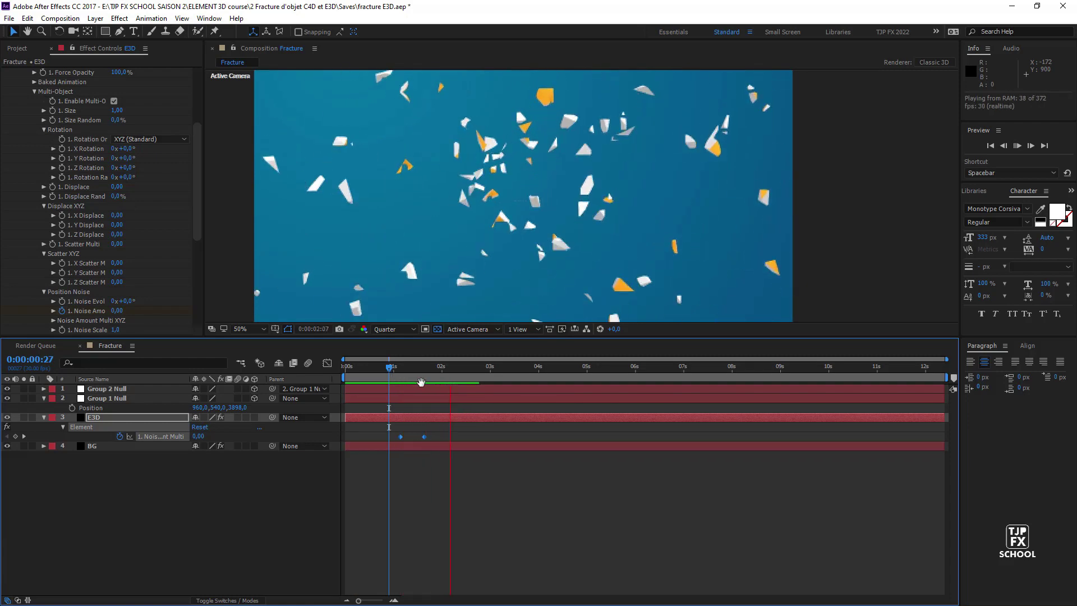
pyautogui.click(348, 383)
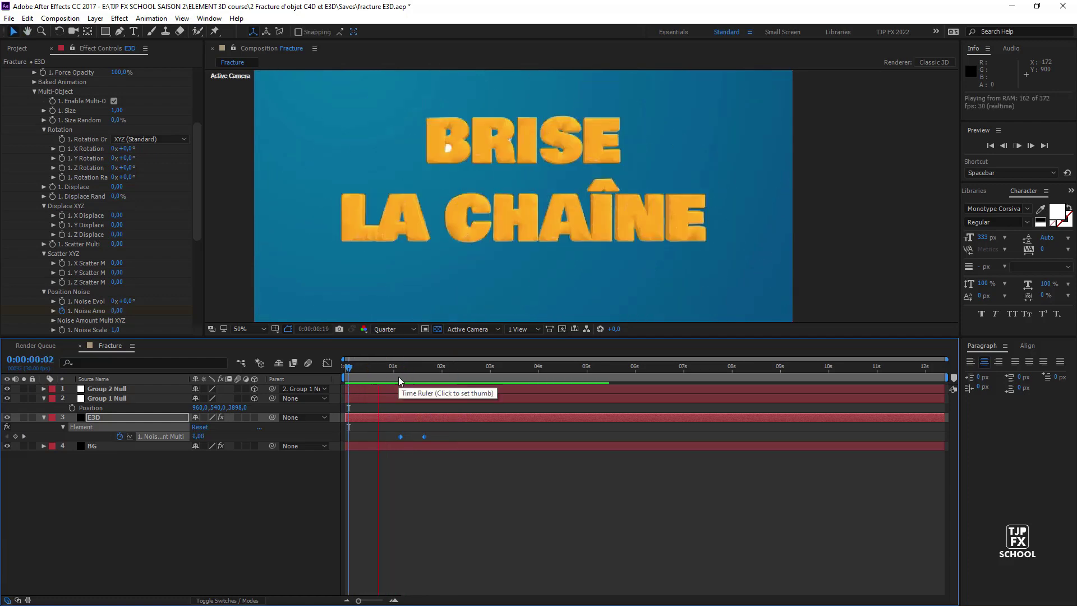
pyautogui.click(441, 371)
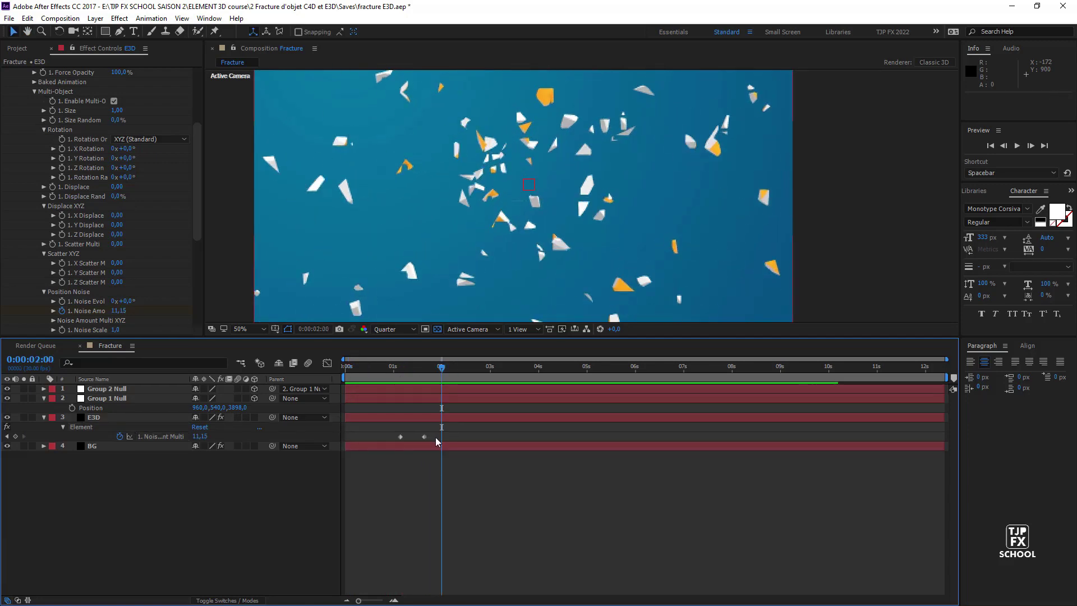
pyautogui.moveTo(425, 437); pyautogui.dragTo(438, 437)
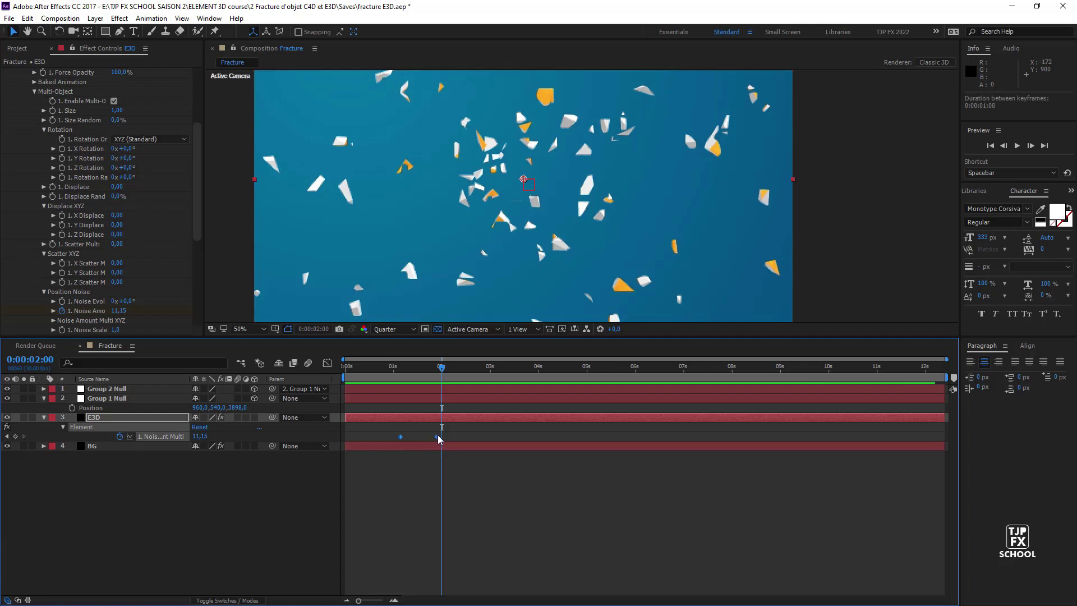
pyautogui.moveTo(410, 365); pyautogui.dragTo(388, 374)
pyautogui.press('space')
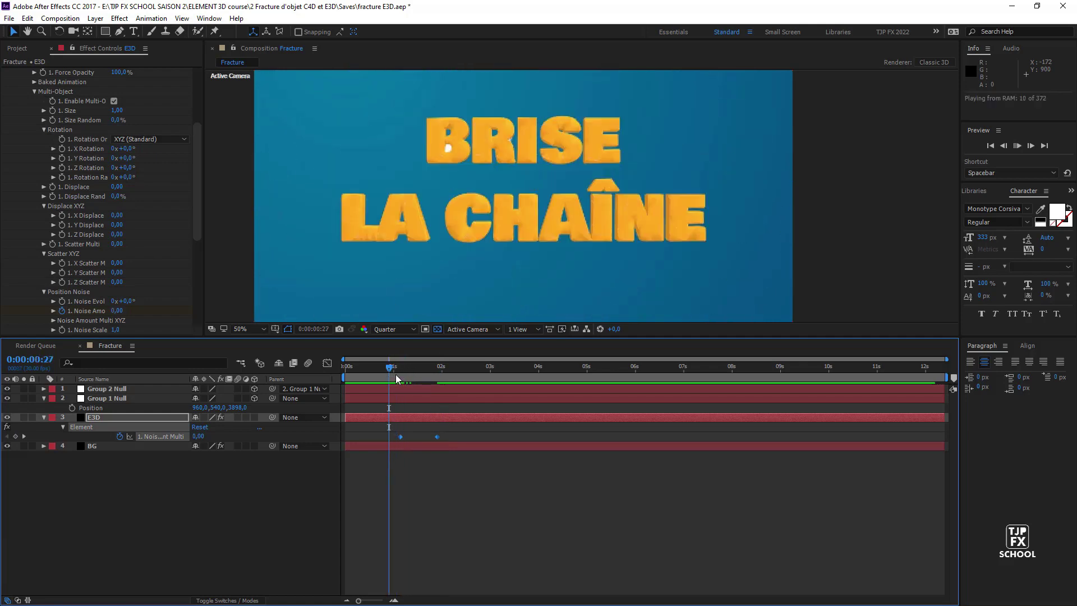
# - Push the final noise keyframe later, preview the slower shatter, and try random rotation
pyautogui.moveTo(437, 436); pyautogui.dragTo(480, 436)
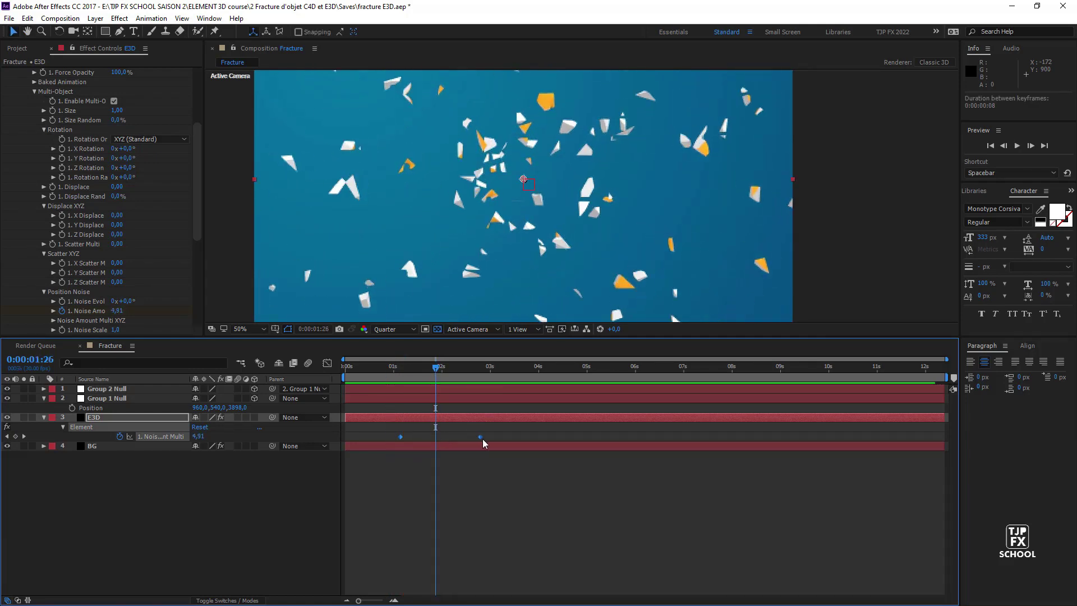
pyautogui.click(384, 375)
pyautogui.press('space')
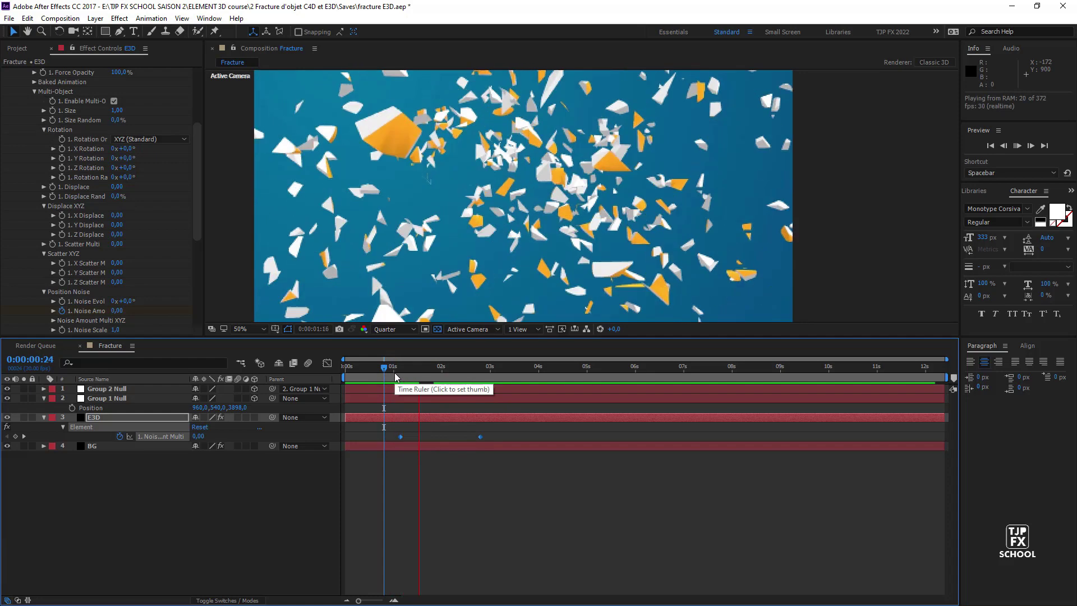
pyautogui.click(387, 373)
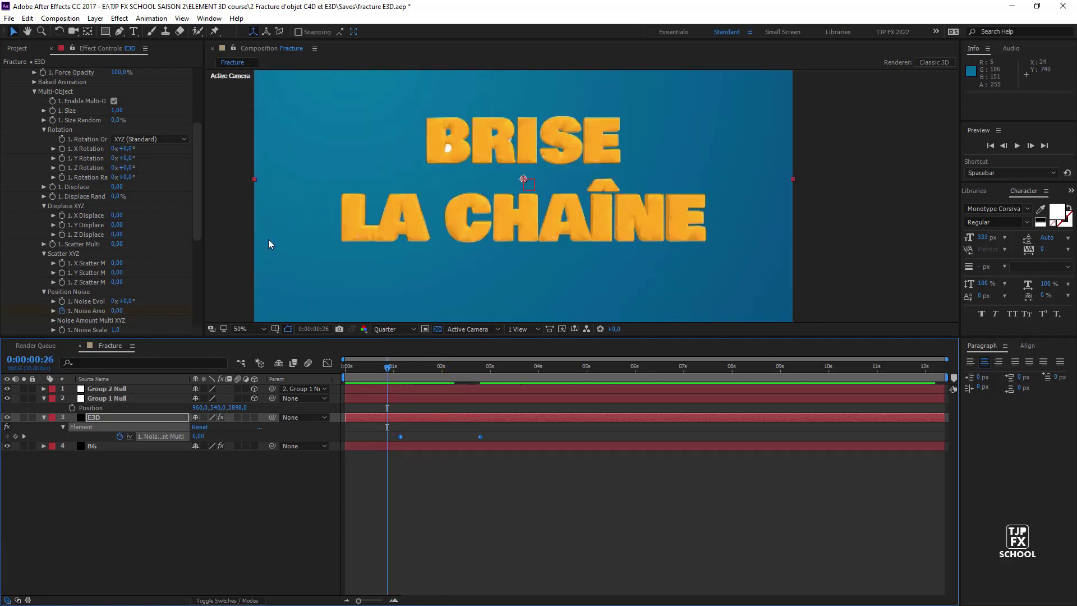
pyautogui.moveTo(129, 177); pyautogui.dragTo(160, 174)
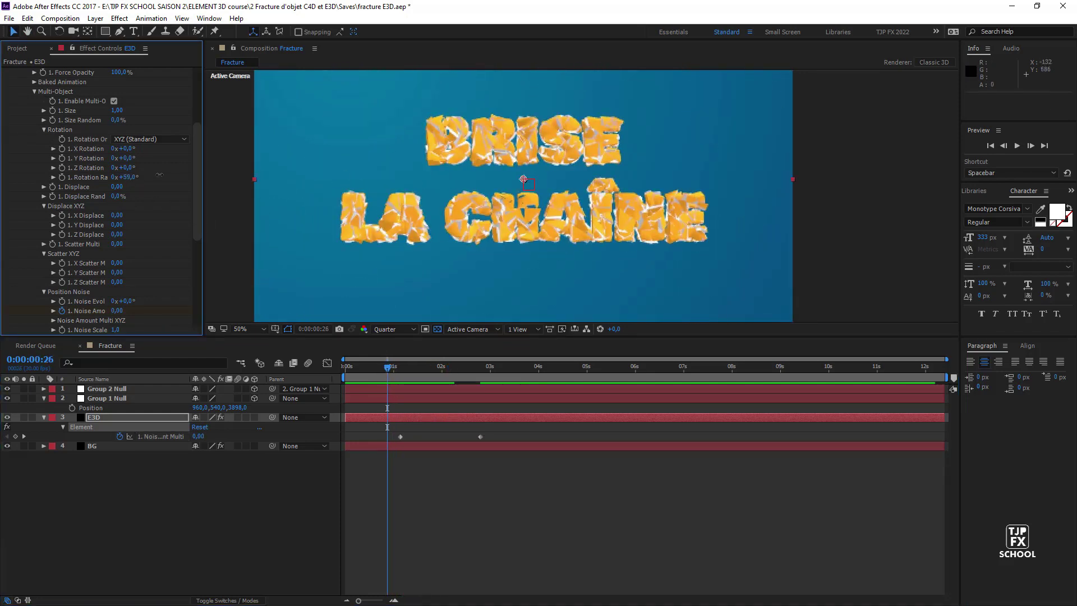
# - Add heavy random Rotation Multi to the shards from the shatter keyframe and preview
pyautogui.hotkey('ctrl', 'z')
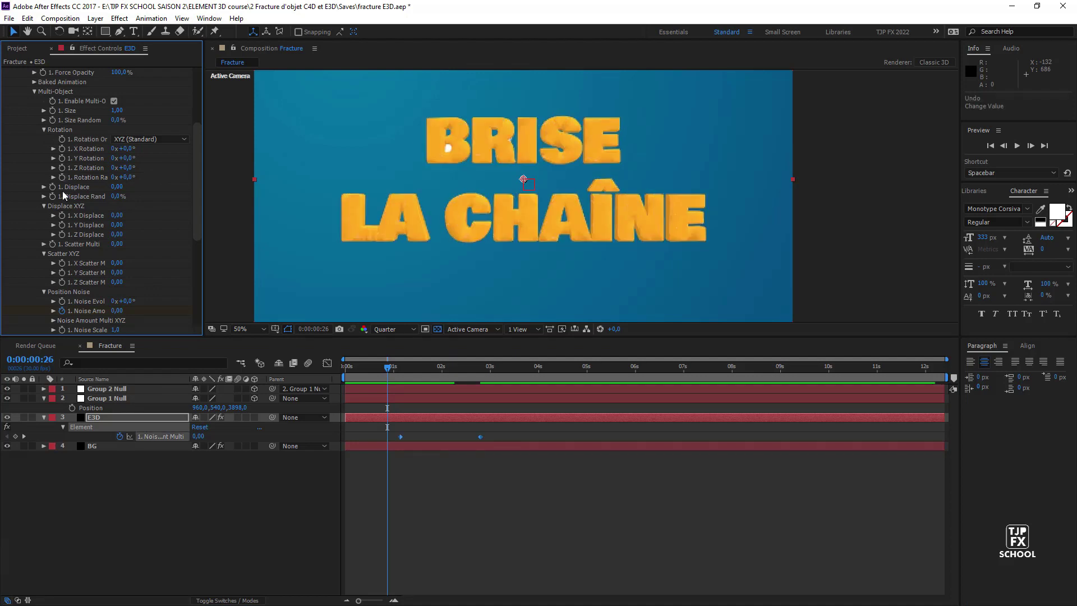
pyautogui.click(23, 436)
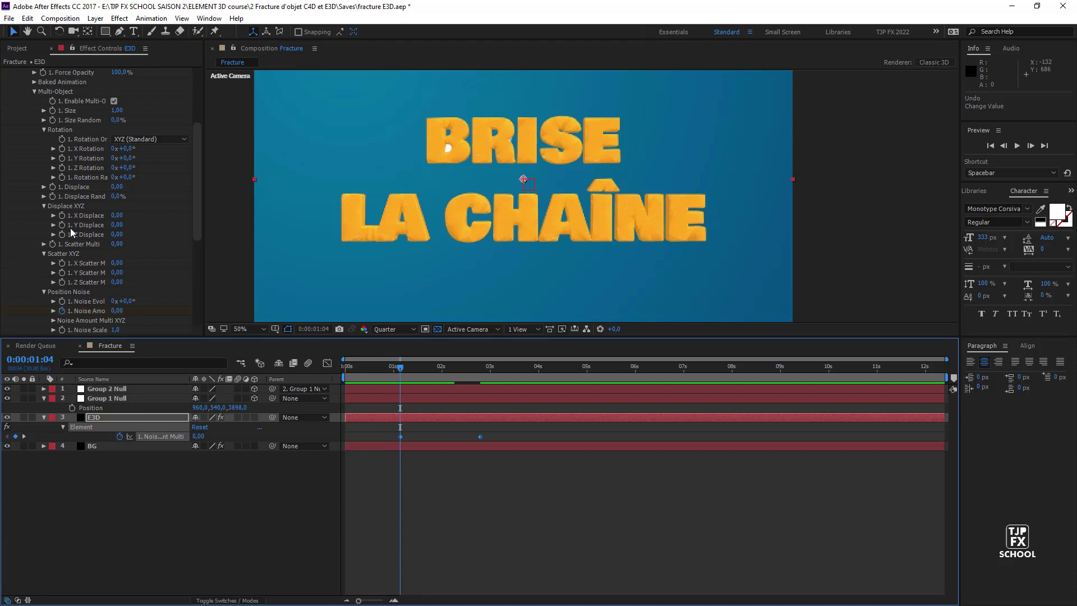
pyautogui.click(23, 436)
pyautogui.moveTo(134, 178); pyautogui.dragTo(282, 189)
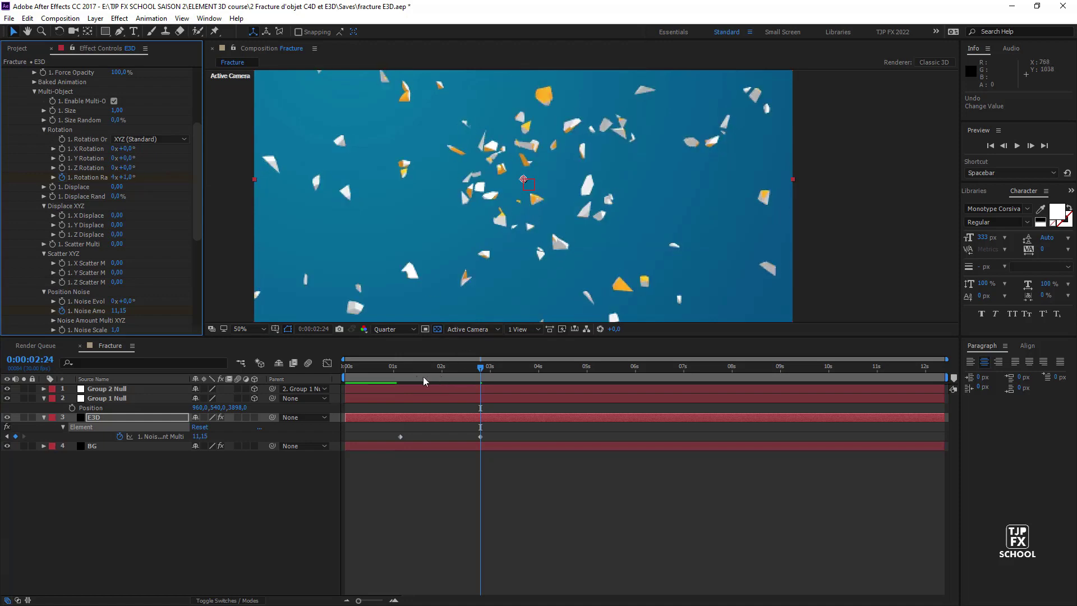
pyautogui.click(406, 378)
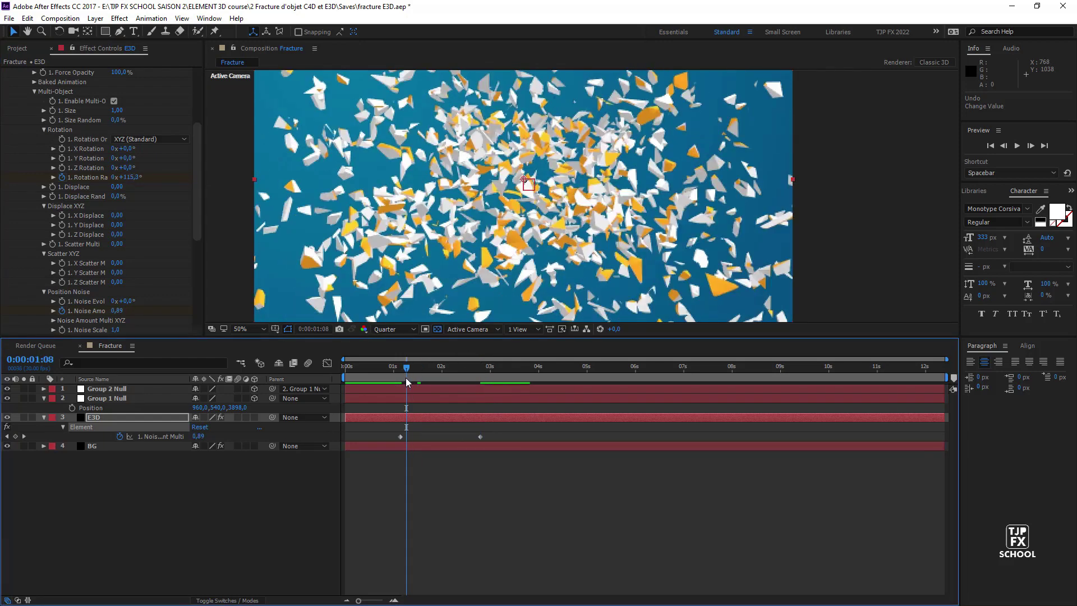
pyautogui.press('space')
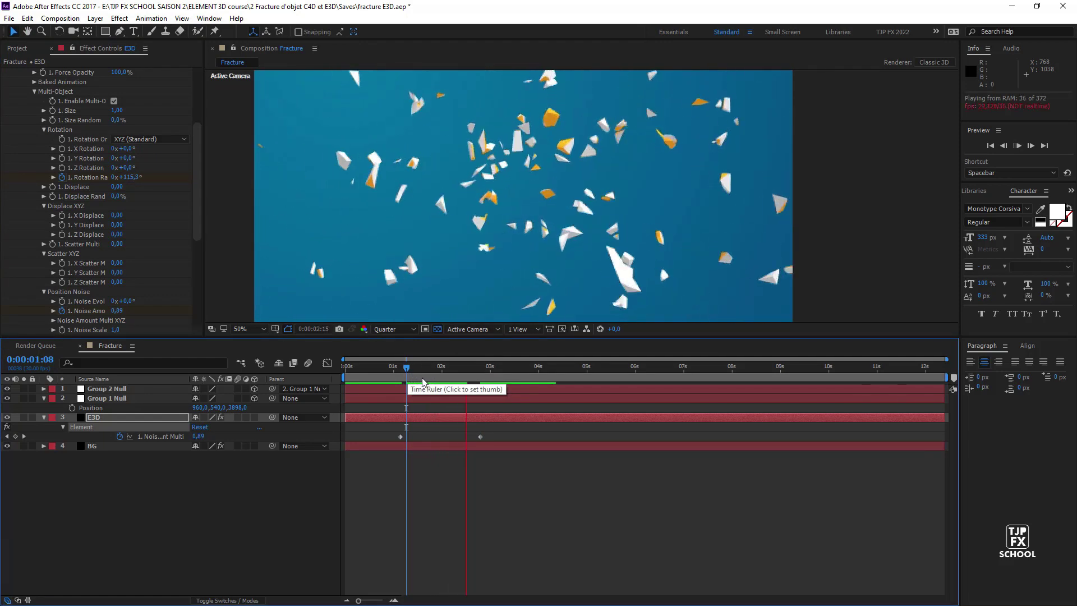
pyautogui.press('space')
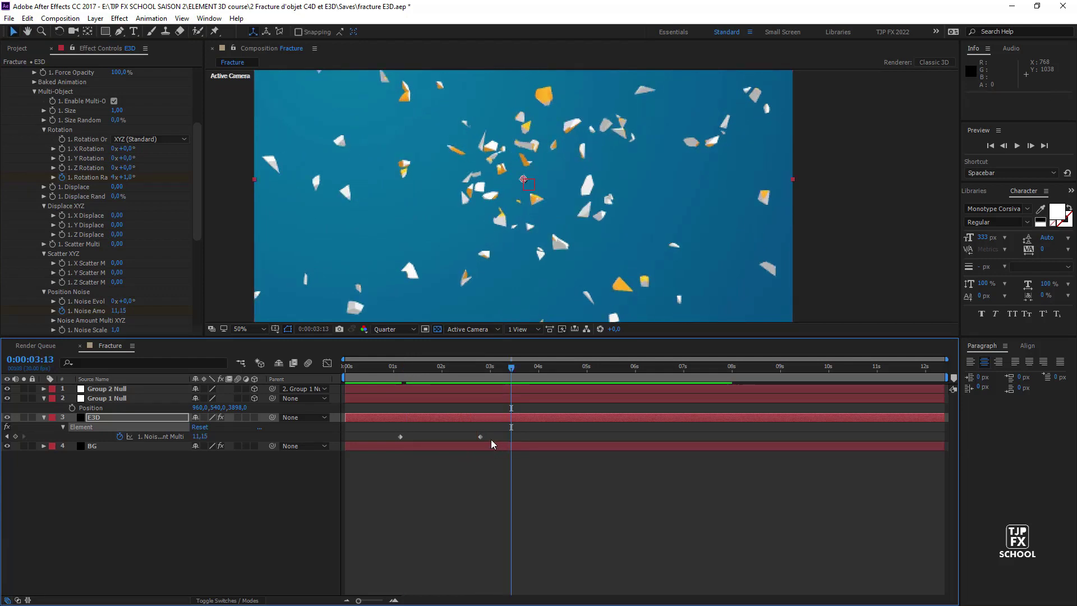
# - Move the rotation keyframe to about 3:27 and preview the spinning shards
pyautogui.press('u')
pyautogui.moveTo(480, 436); pyautogui.dragTo(542, 437)
pyautogui.press('space')
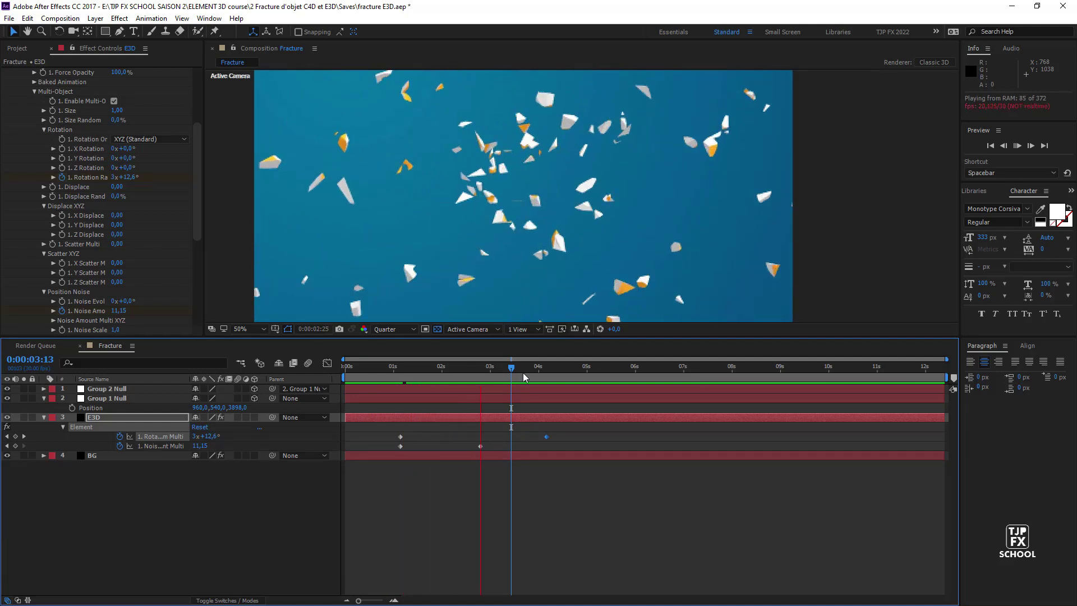
pyautogui.moveTo(512, 369); pyautogui.dragTo(525, 373)
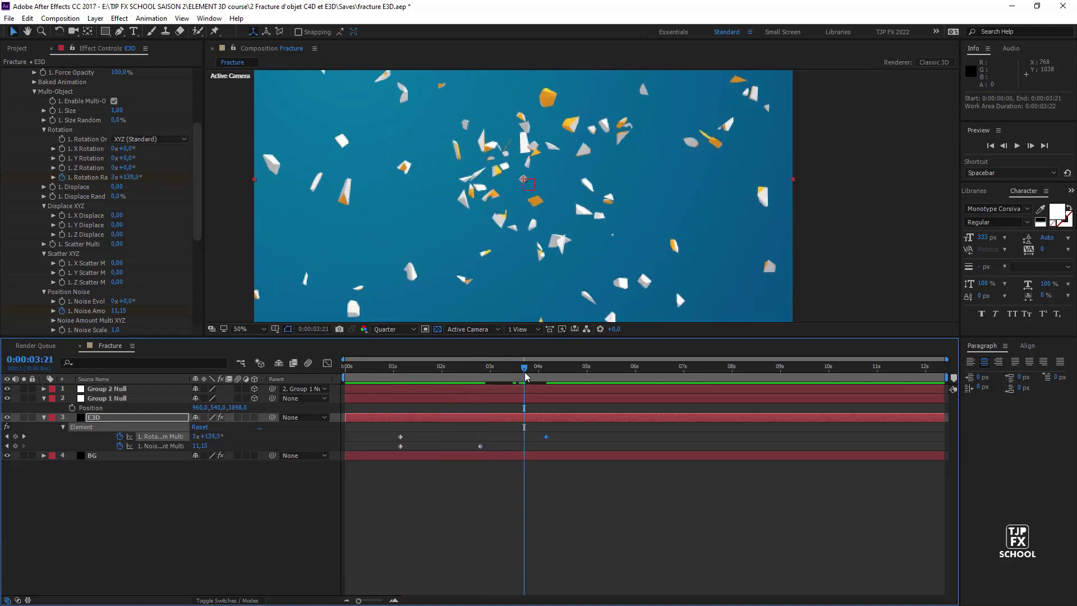
pyautogui.press('space')
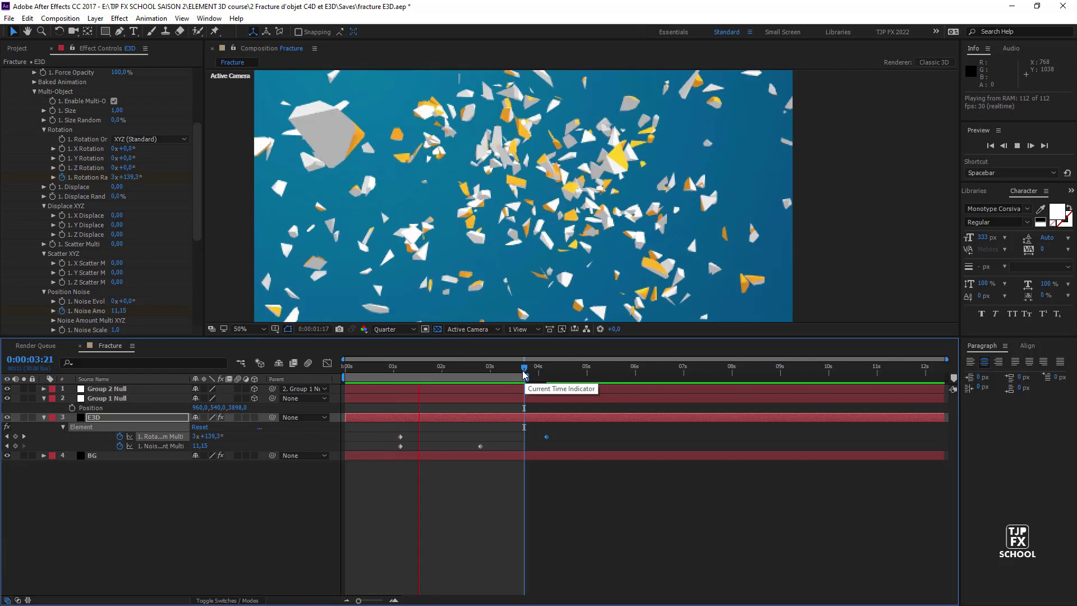
pyautogui.press('space')
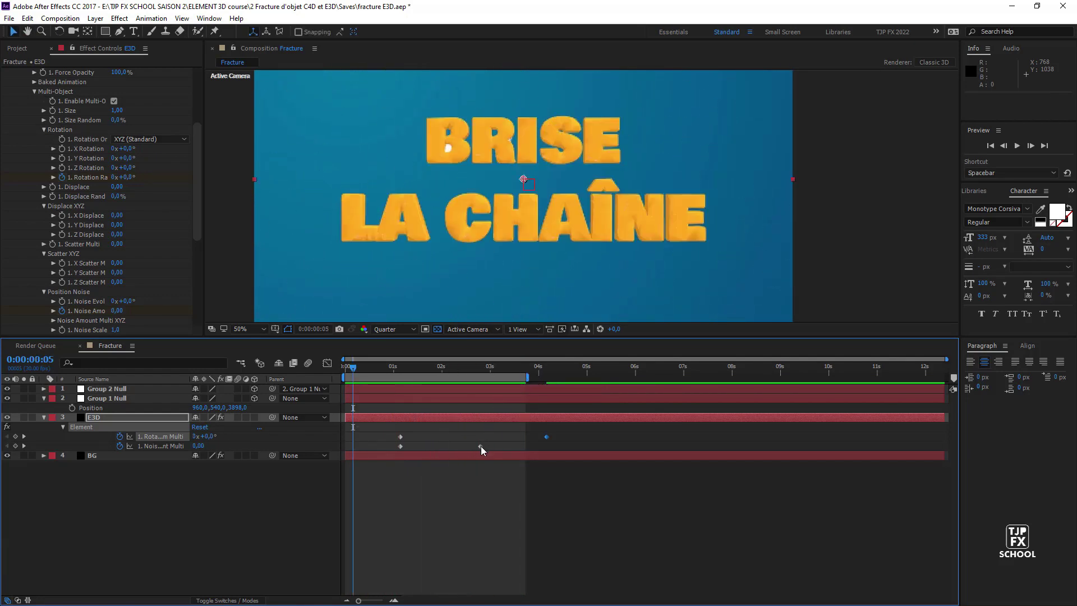
# - Nudge the rotation keyframe back to 3:26, preview, and deselect it
pyautogui.moveTo(547, 437)
pyautogui.mouseDown()
pyautogui.moveTo(526, 438)
pyautogui.moveTo(539, 436)
pyautogui.mouseUp()
pyautogui.press('space')
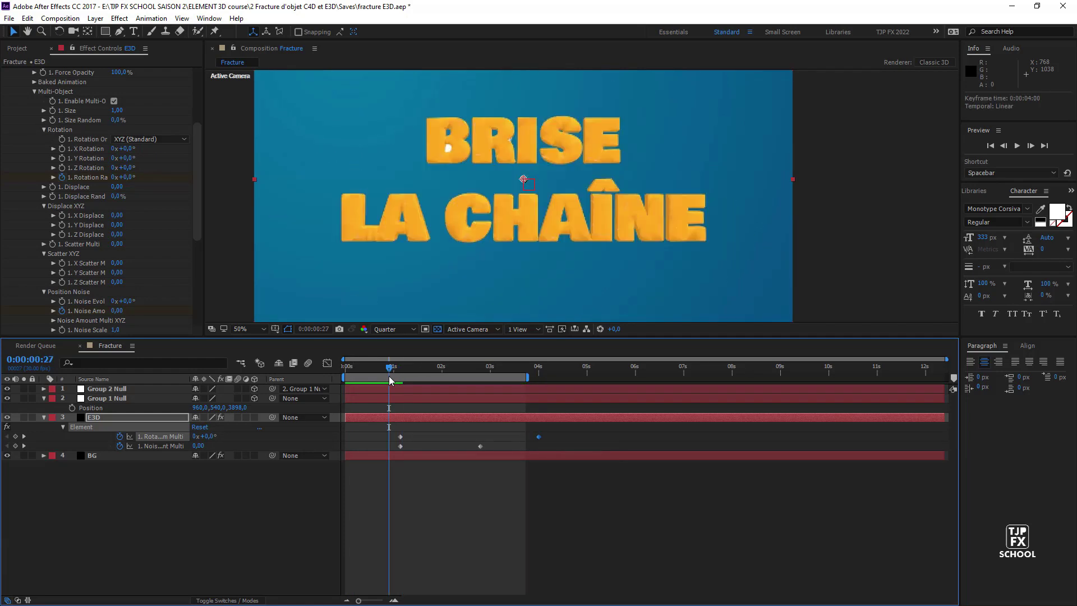
pyautogui.press('space')
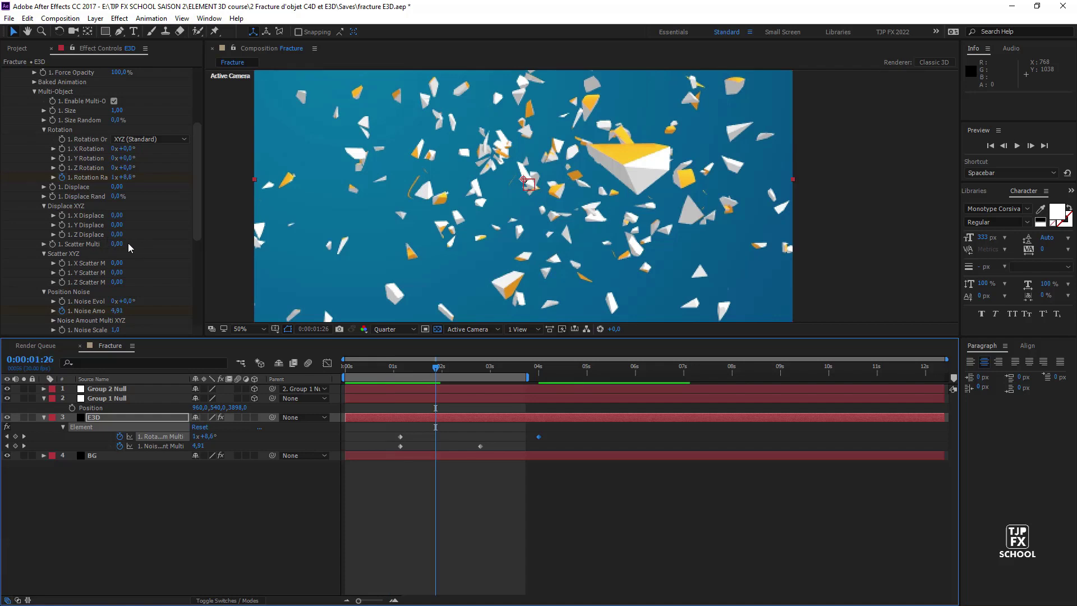
pyautogui.click(115, 246)
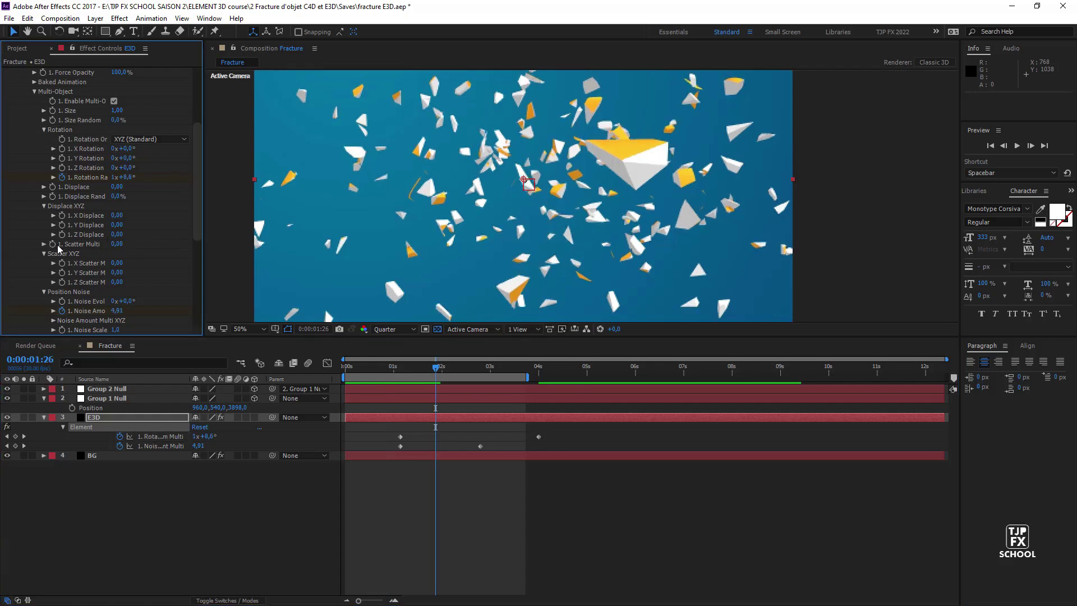
pyautogui.hotkey('ctrl', 'z')
pyautogui.click(580, 462)
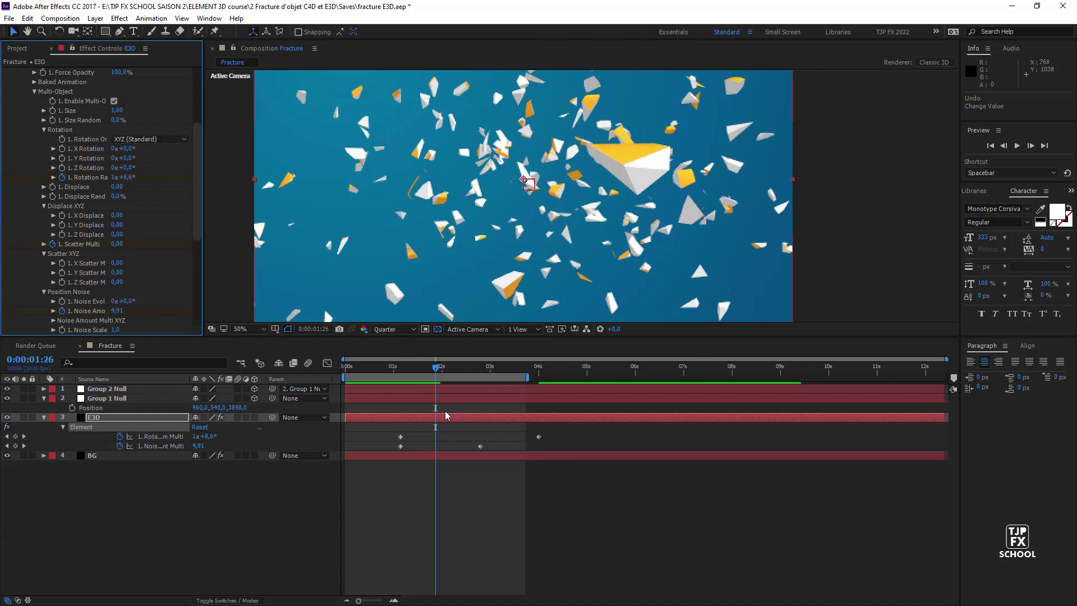
# - Keyframe Scatter Multi from 1:04 to 4 seconds, raising it so the shards spread apart
pyautogui.press('u')
pyautogui.press('u')
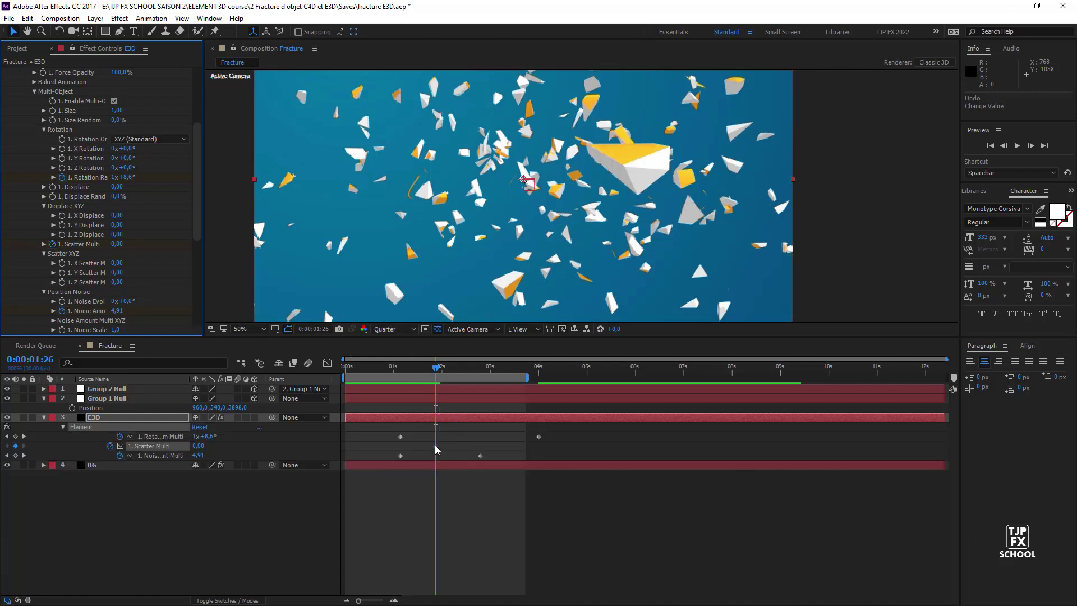
pyautogui.moveTo(435, 446); pyautogui.dragTo(400, 446)
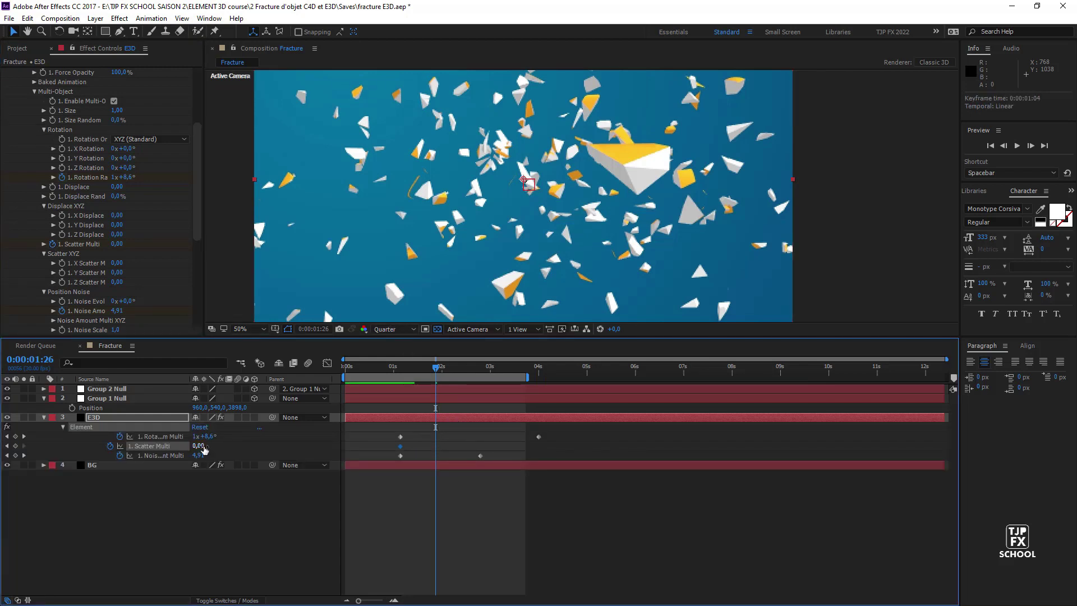
pyautogui.moveTo(211, 445); pyautogui.dragTo(337, 447)
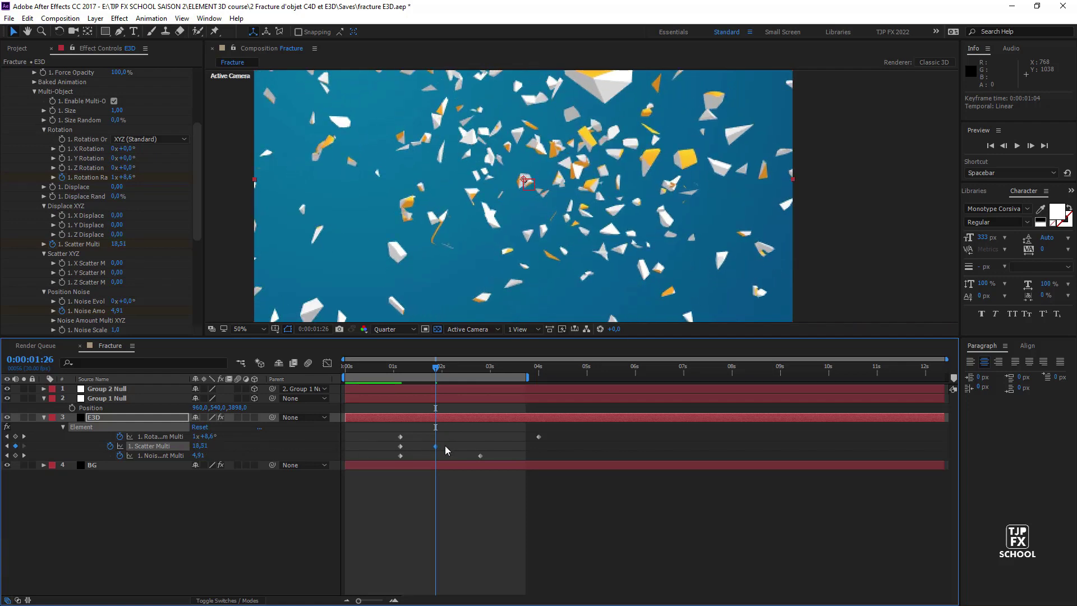
pyautogui.moveTo(435, 445); pyautogui.dragTo(538, 446)
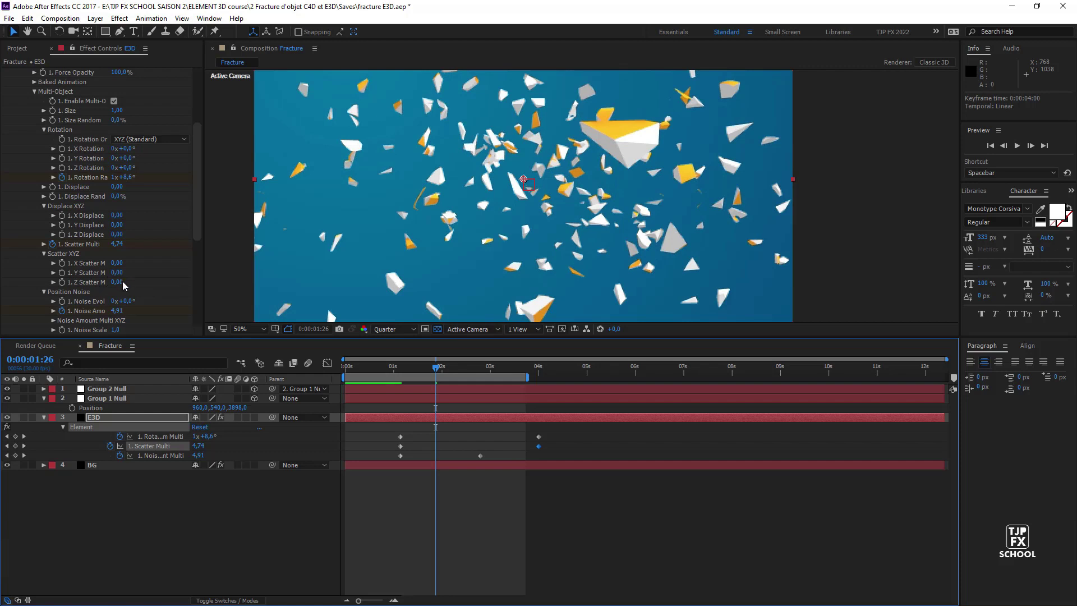
# - Try higher Z Scatter and Displace values, then undo both
pyautogui.moveTo(123, 283)
pyautogui.mouseDown()
pyautogui.moveTo(371, 284)
pyautogui.moveTo(288, 271)
pyautogui.mouseUp()
pyautogui.hotkey('ctrl', 'z')
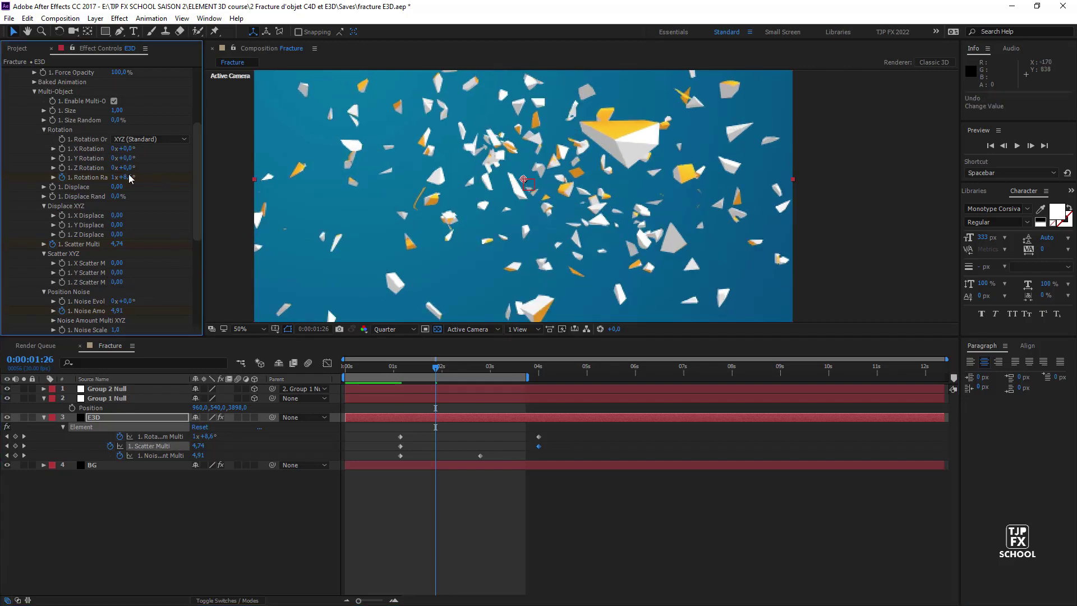
pyautogui.moveTo(122, 187); pyautogui.dragTo(197, 195)
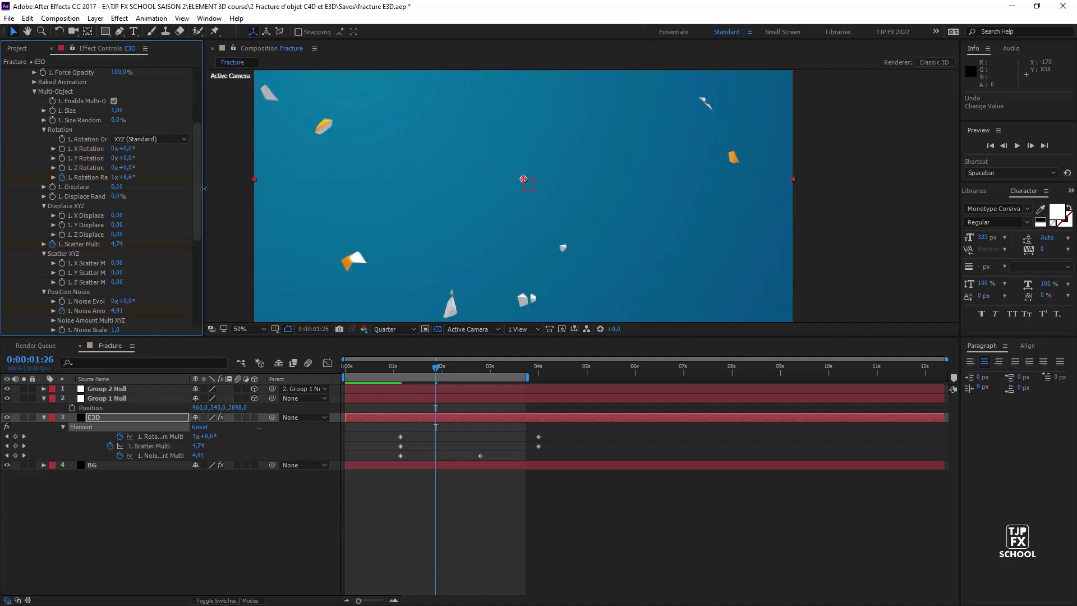
pyautogui.hotkey('ctrl', 'z')
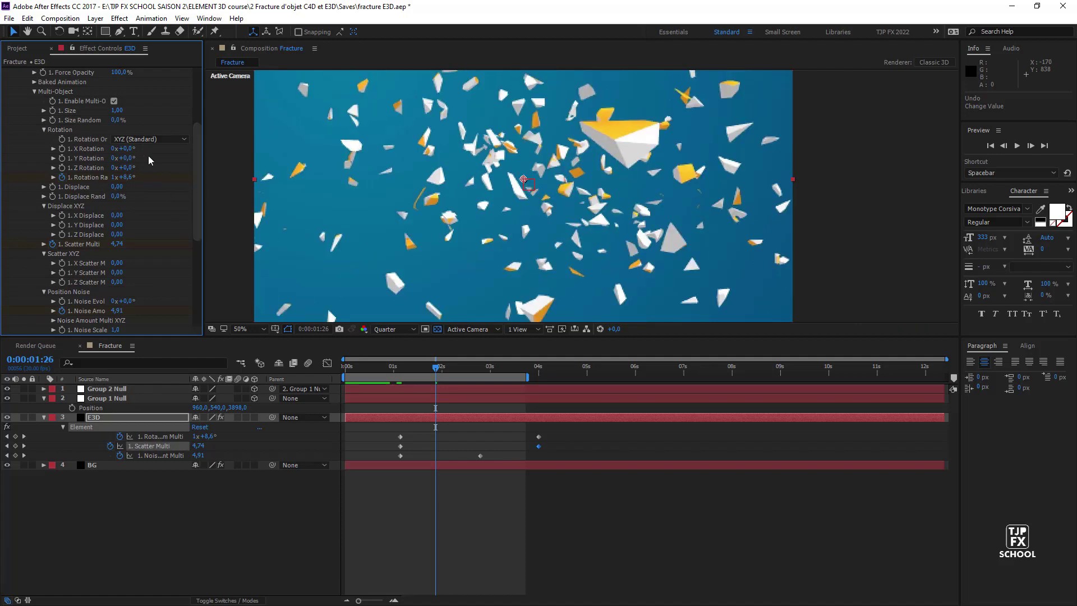
# - Keyframe Y Rotation Multi from 1:04 to about 4:11, reaching 2x+32,0°, and preview
pyautogui.moveTo(127, 158); pyautogui.dragTo(180, 160)
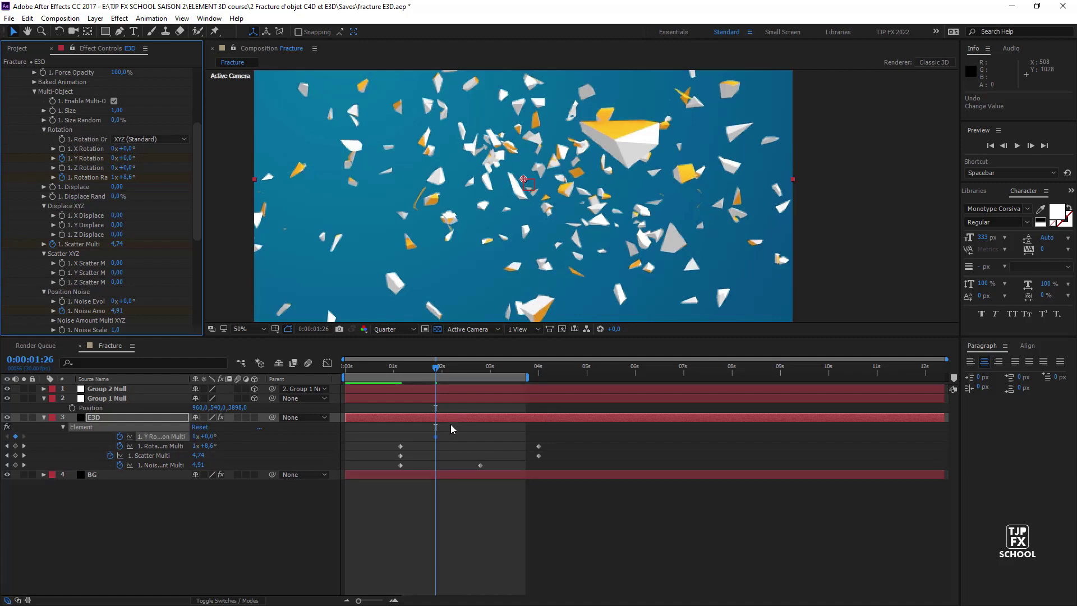
pyautogui.moveTo(436, 439); pyautogui.dragTo(402, 444)
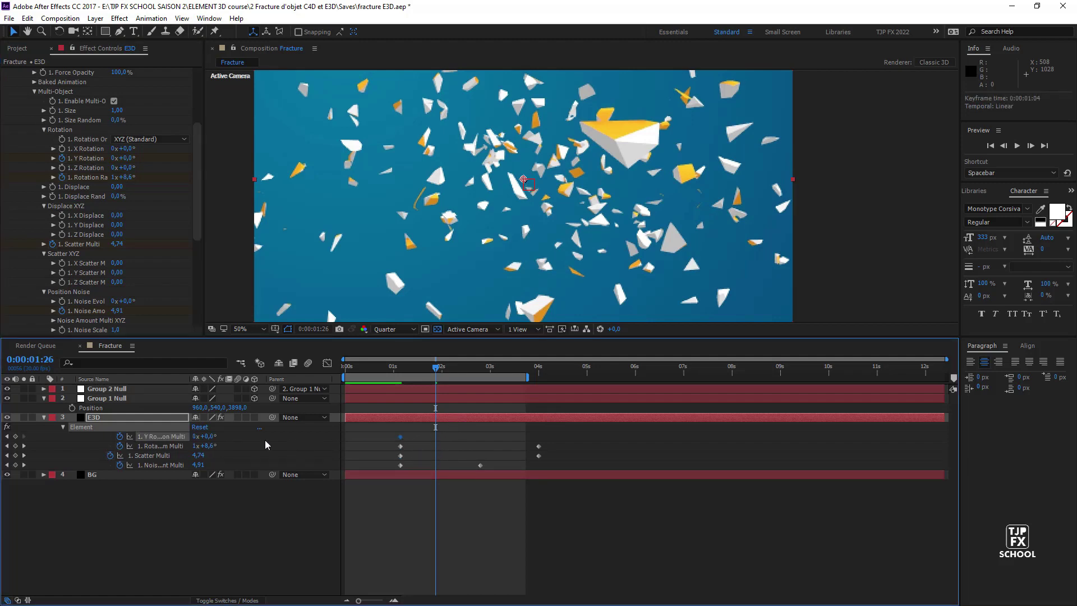
pyautogui.moveTo(219, 436); pyautogui.dragTo(481, 443)
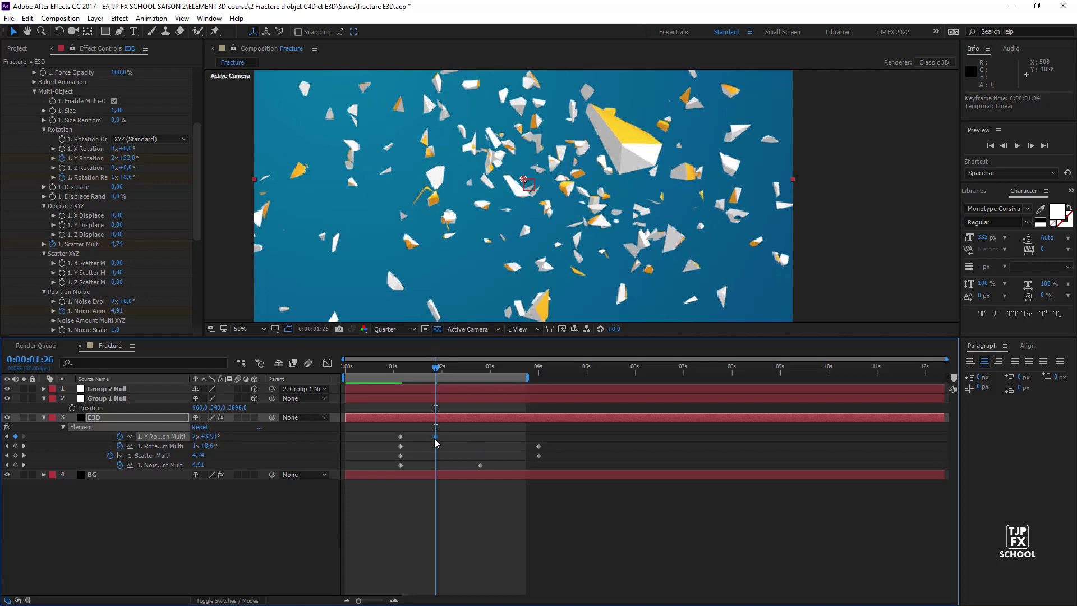
pyautogui.moveTo(436, 437); pyautogui.dragTo(556, 437)
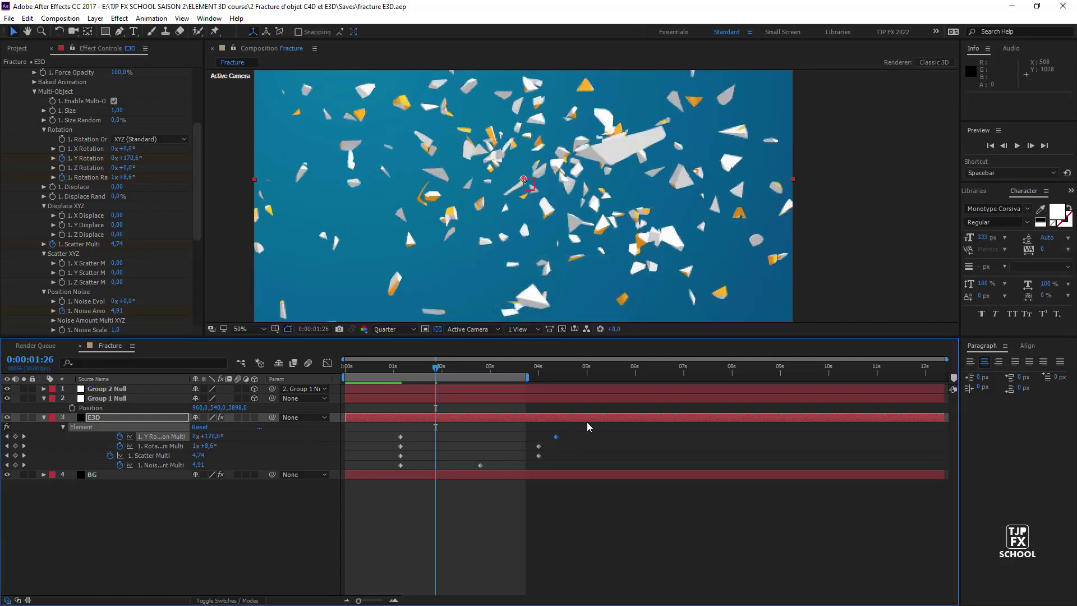
pyautogui.press('space')
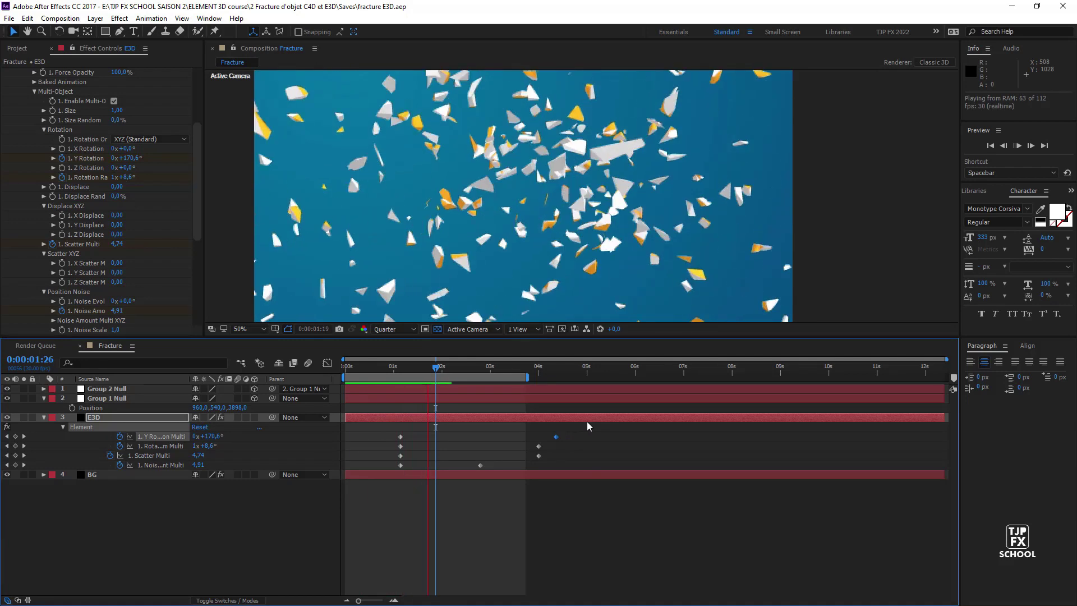
pyautogui.press('space')
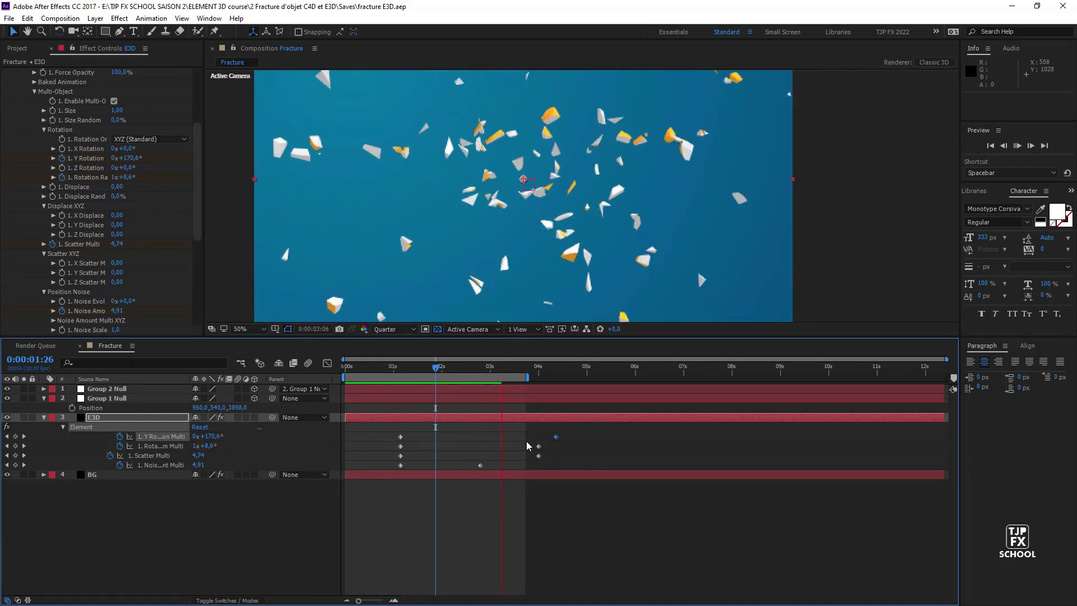
# - Move the Noise Multi keyframe to 4 seconds and preview again
pyautogui.moveTo(481, 465); pyautogui.dragTo(538, 466)
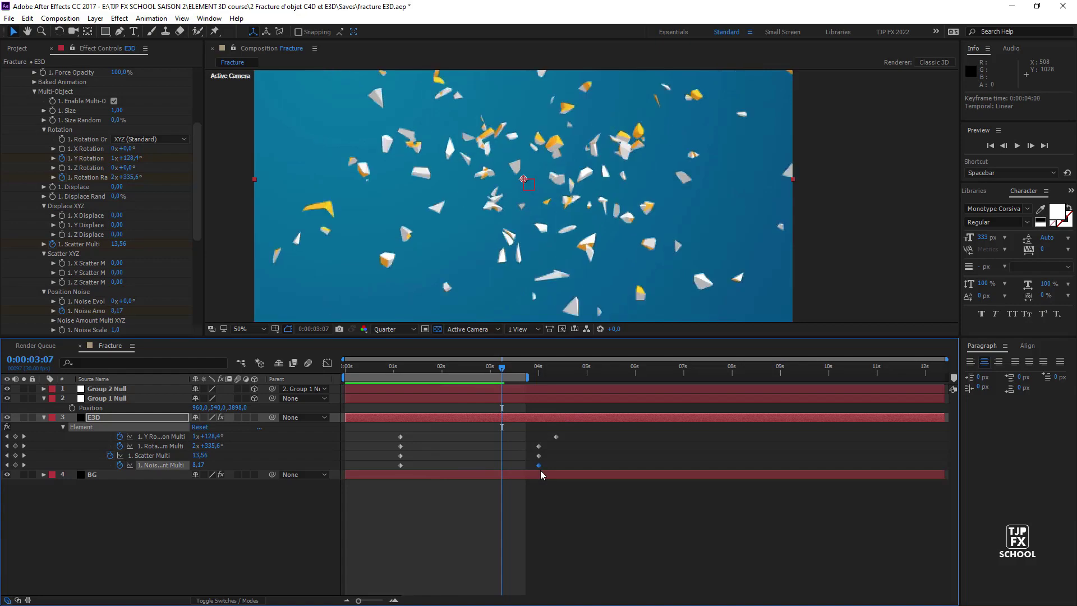
pyautogui.press('space')
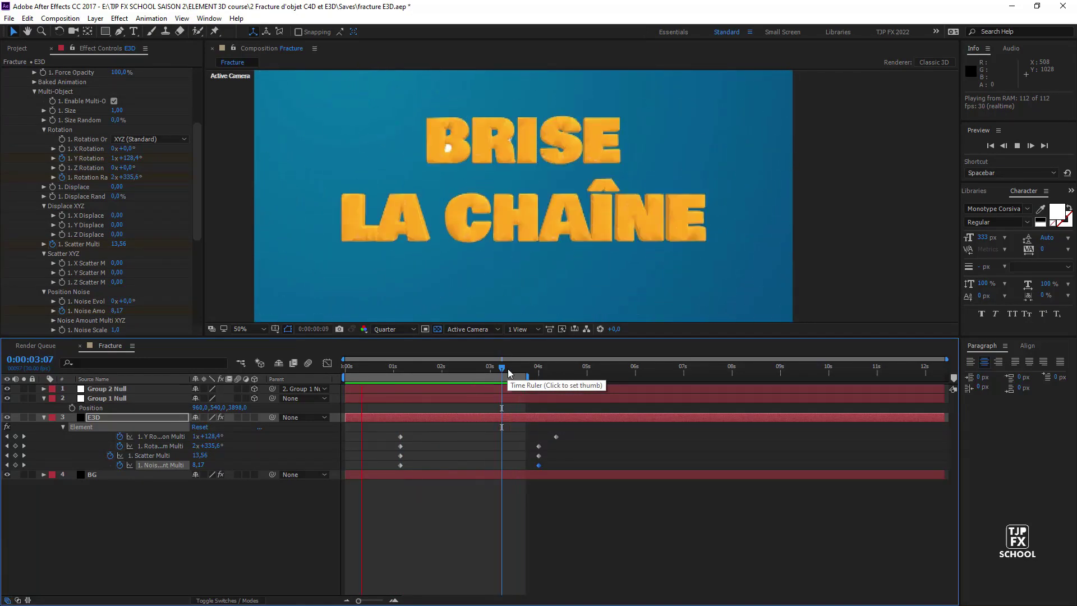
pyautogui.press('space')
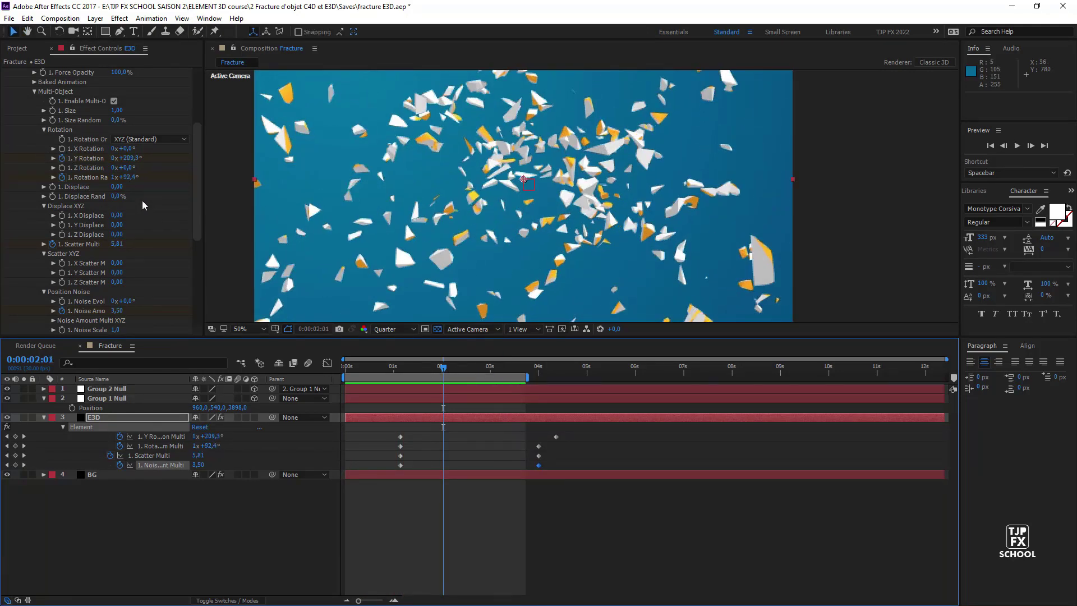
# - Keyframe Z Scatter Multi, greatly increasing the shards' depth spread at 3 seconds
pyautogui.scroll(-1, 184, 213)
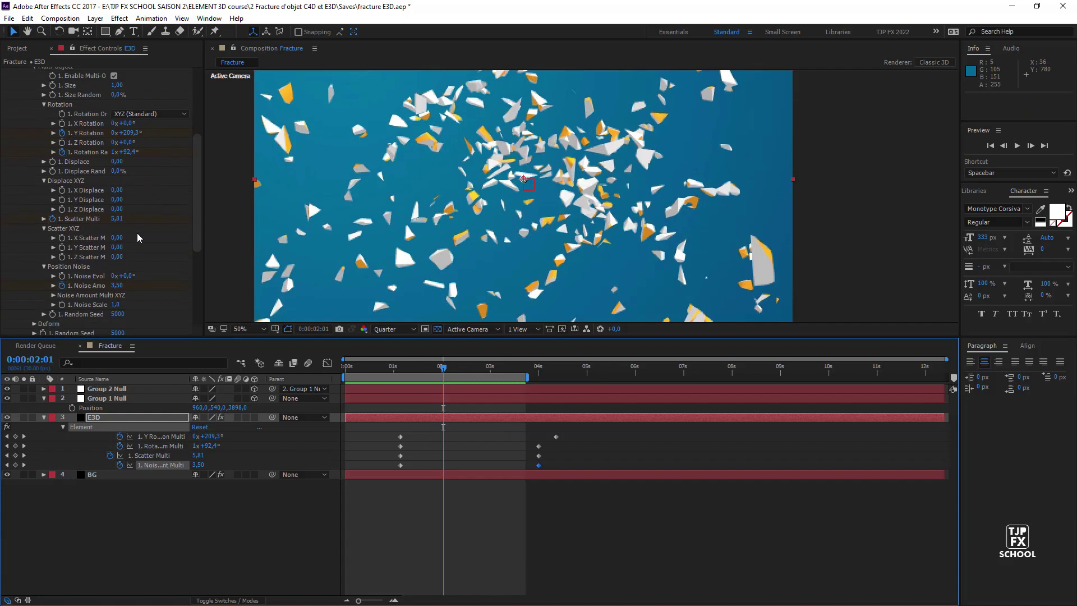
pyautogui.moveTo(119, 259); pyautogui.dragTo(469, 267)
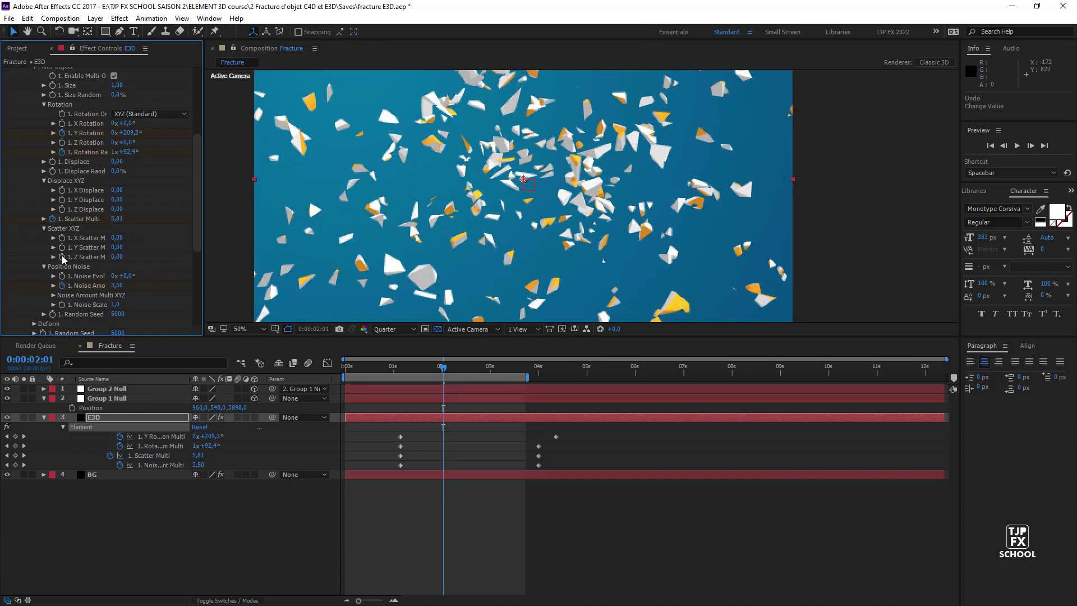
pyautogui.click(483, 418)
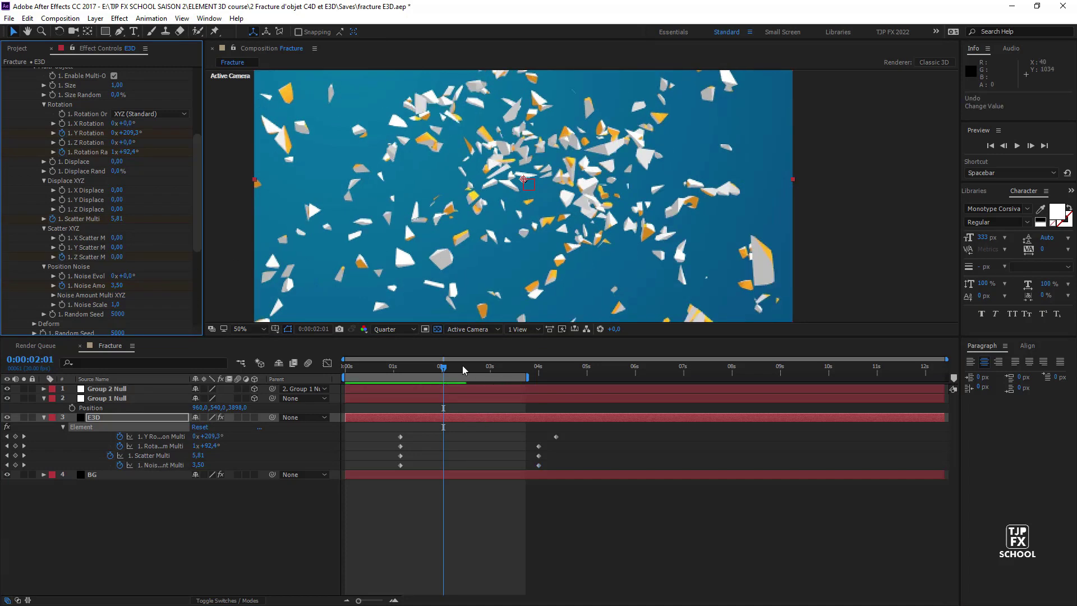
pyautogui.click(489, 368)
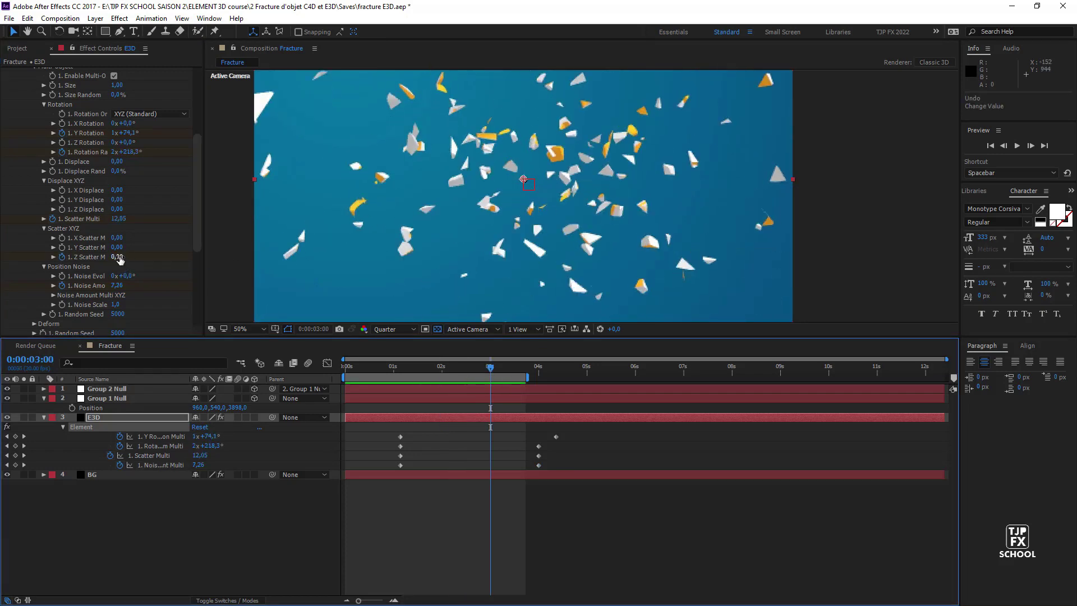
pyautogui.moveTo(117, 257)
pyautogui.mouseDown()
pyautogui.moveTo(780, 259)
pyautogui.moveTo(198, 204)
pyautogui.mouseUp()
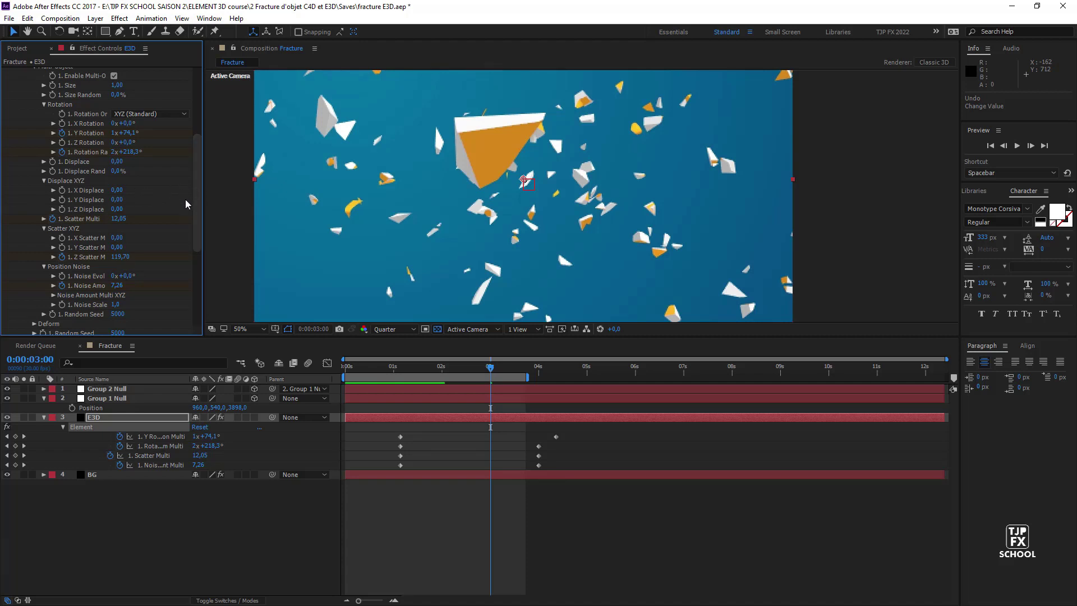
pyautogui.scroll(-2, 185, 205)
pyautogui.scroll(-2, 186, 206)
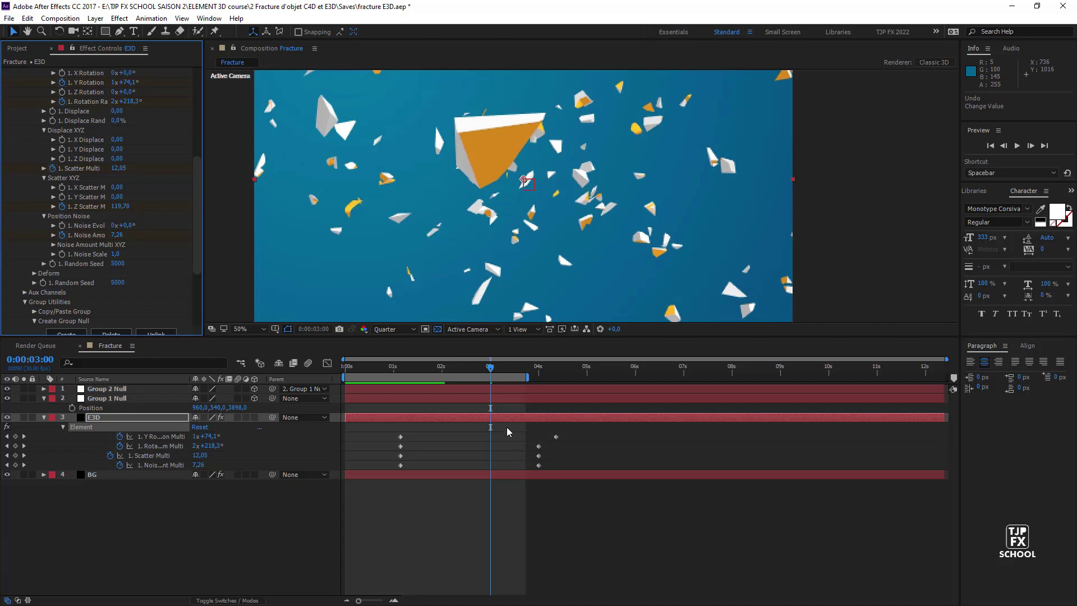
pyautogui.press('u')
pyautogui.press('u')
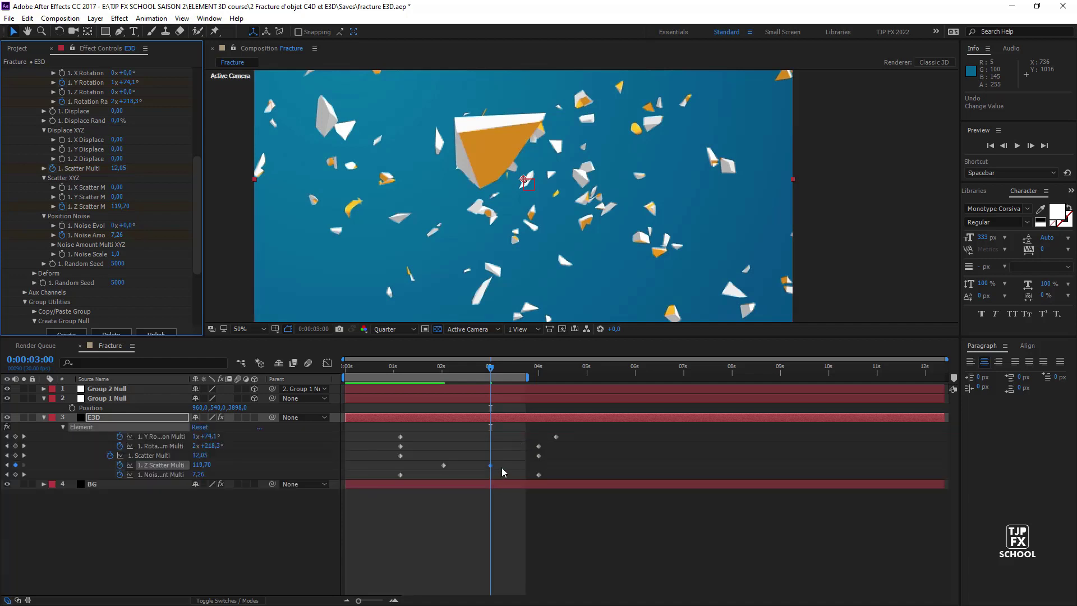
pyautogui.moveTo(505, 462)
pyautogui.mouseDown()
pyautogui.moveTo(439, 476)
pyautogui.moveTo(587, 472)
pyautogui.mouseUp()
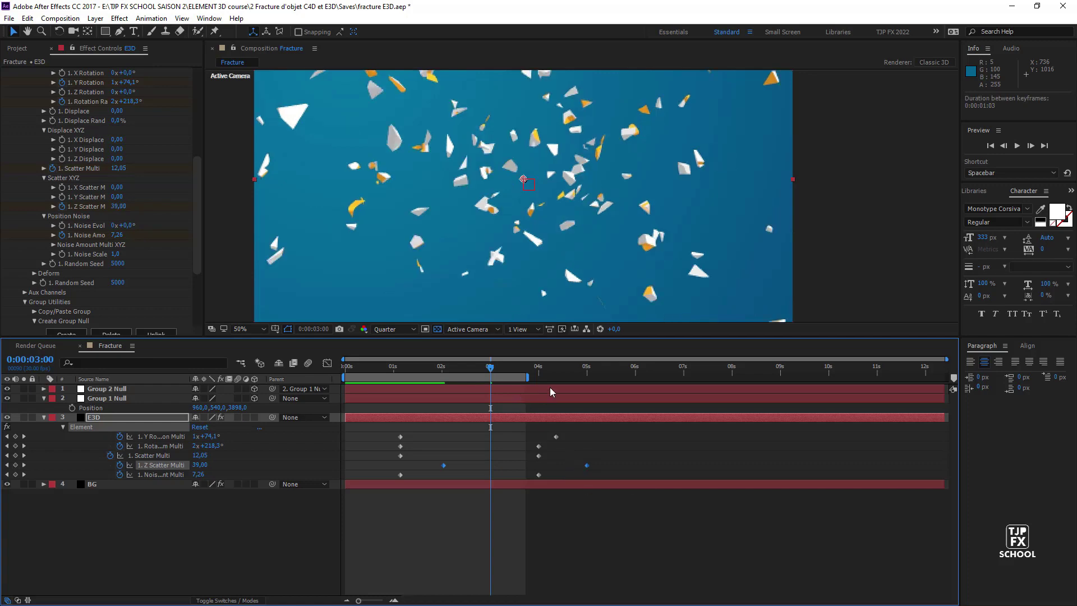
# - Extend the preview range to about 6 seconds and review the shard animation
pyautogui.press('space')
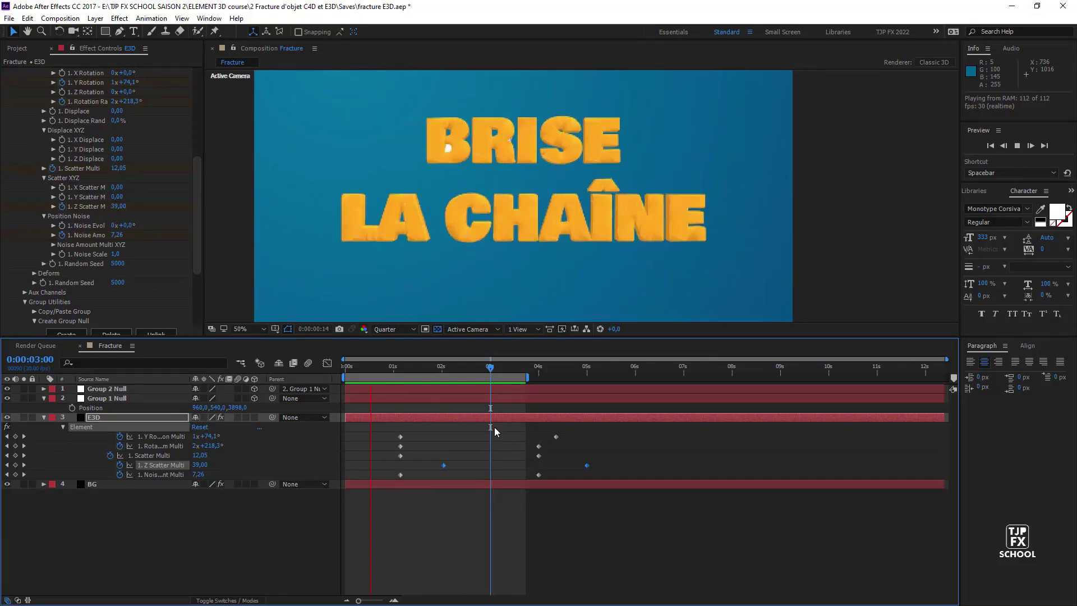
pyautogui.moveTo(527, 378); pyautogui.dragTo(646, 379)
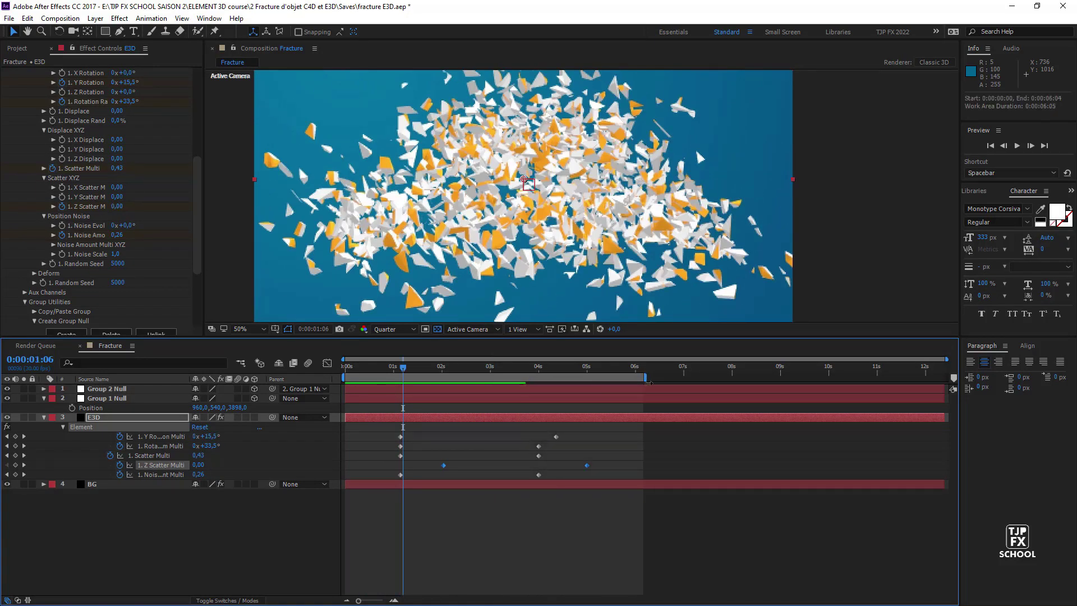
pyautogui.press('space')
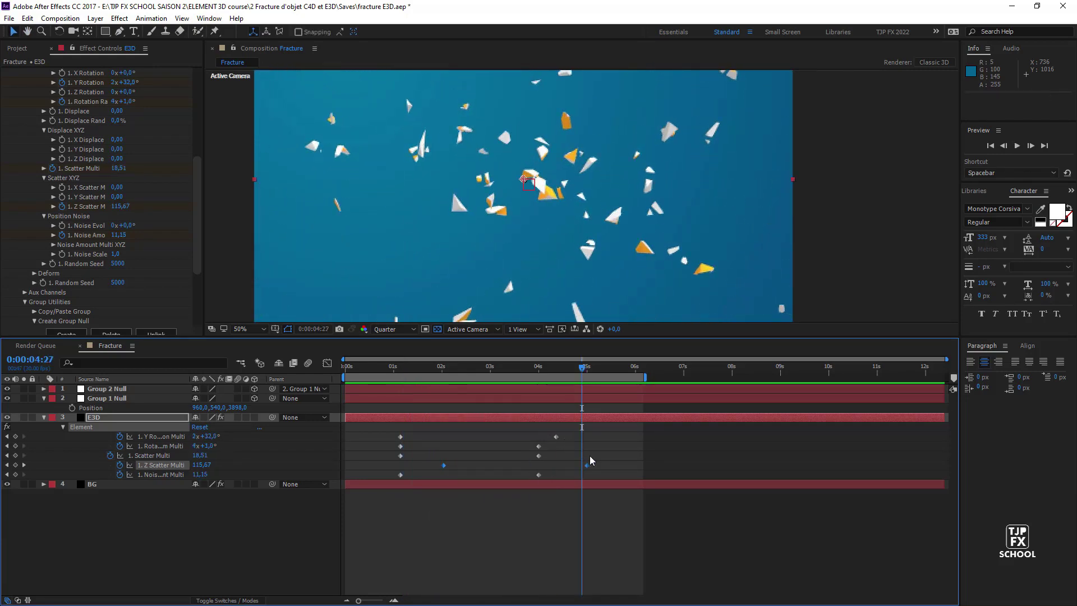
pyautogui.click(552, 371)
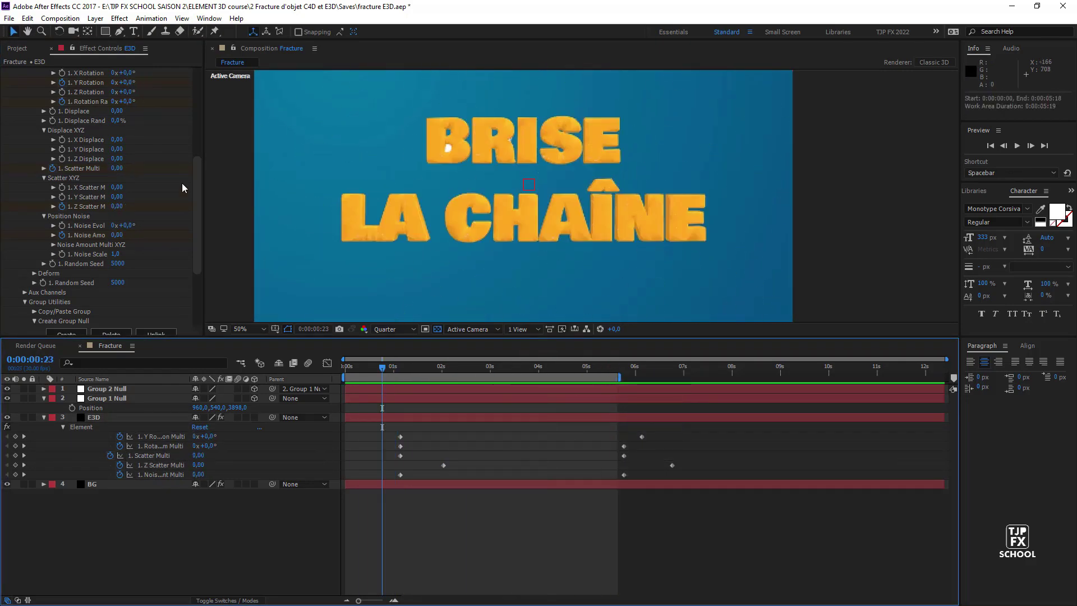
pyautogui.press('space')
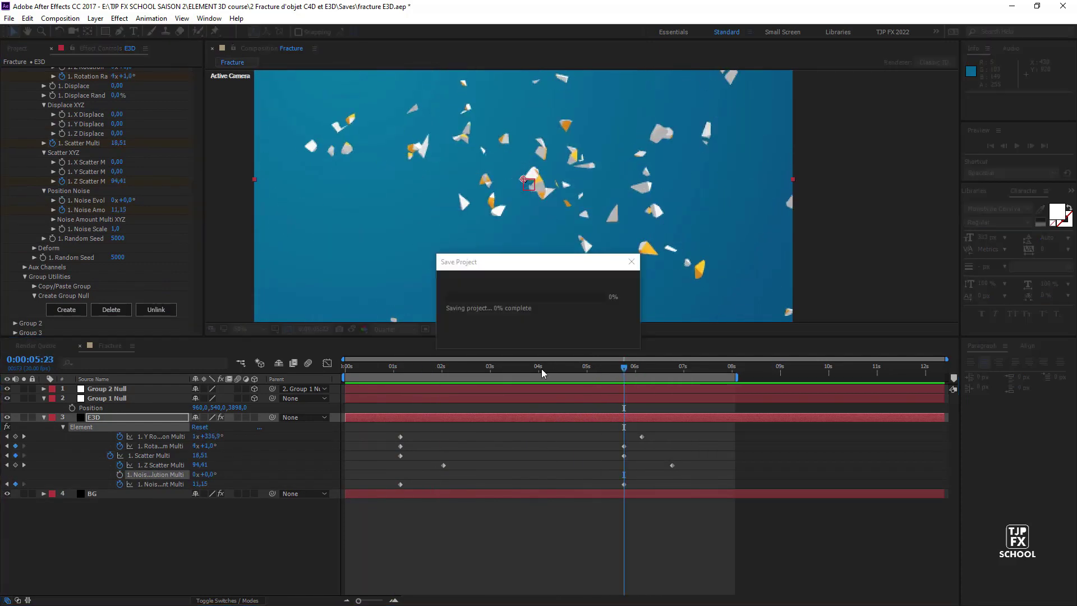
pyautogui.moveTo(651, 374)
pyautogui.mouseDown()
pyautogui.moveTo(689, 378)
pyautogui.moveTo(589, 387)
pyautogui.mouseUp()
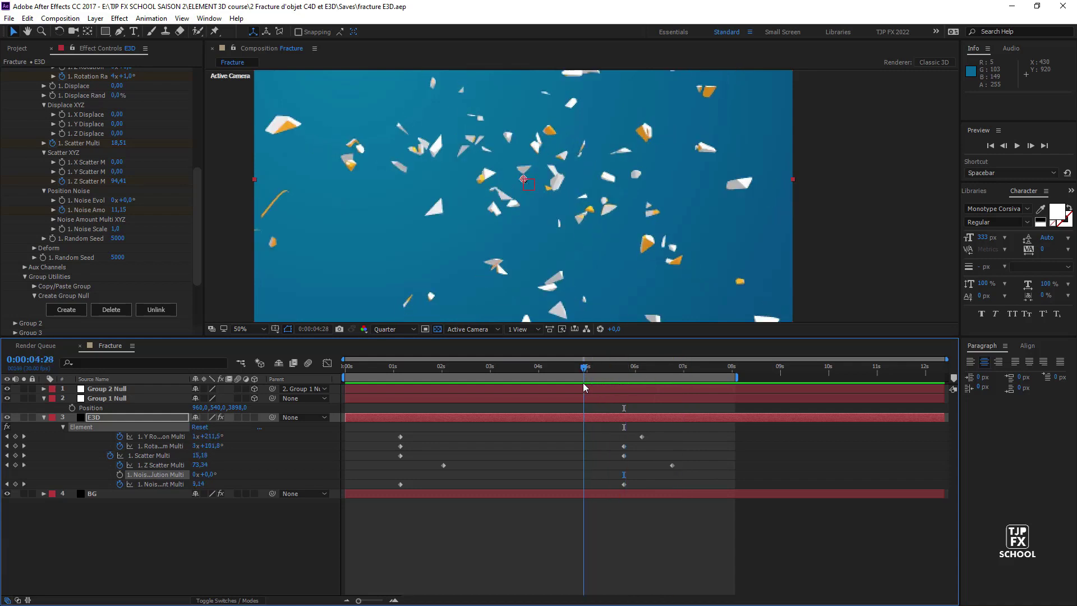
# - Add Camera 1 to the composition with default settings
pyautogui.rightClick(197, 517)
pyautogui.moveTo(277, 412)
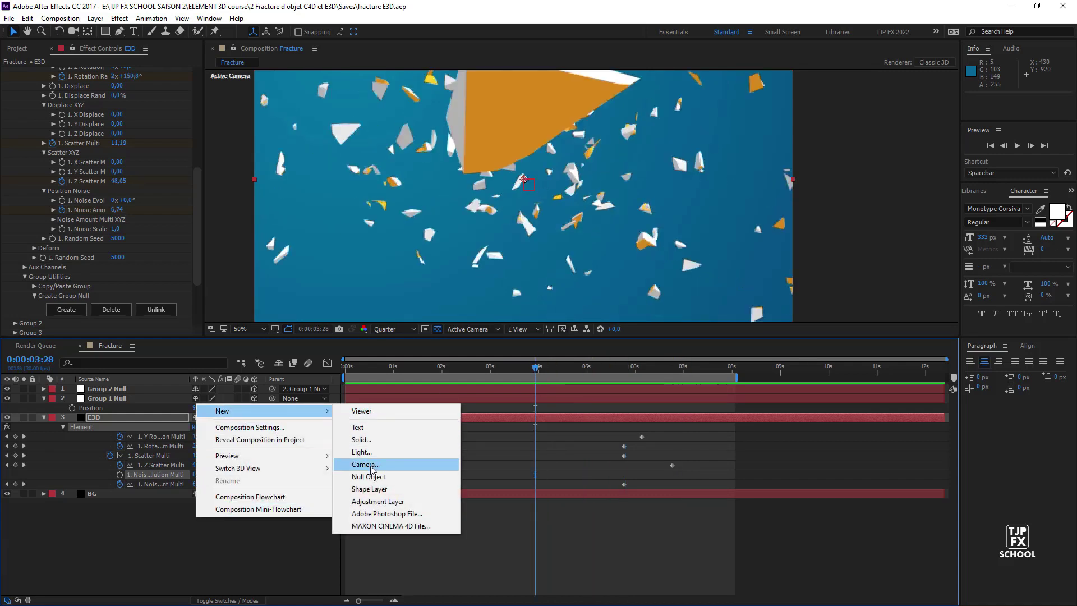
pyautogui.click(371, 465)
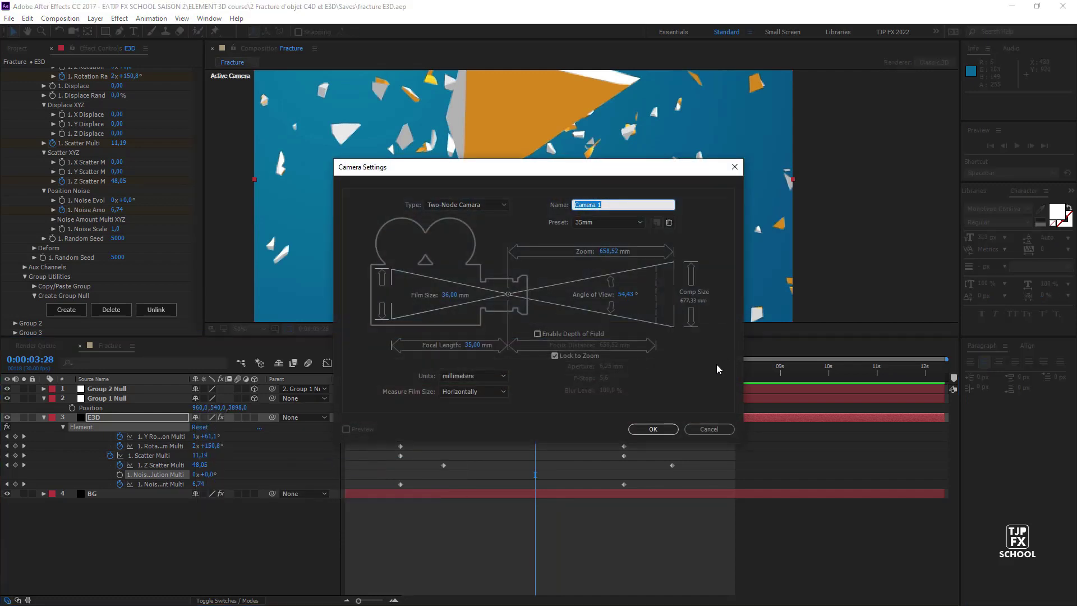
pyautogui.click(651, 428)
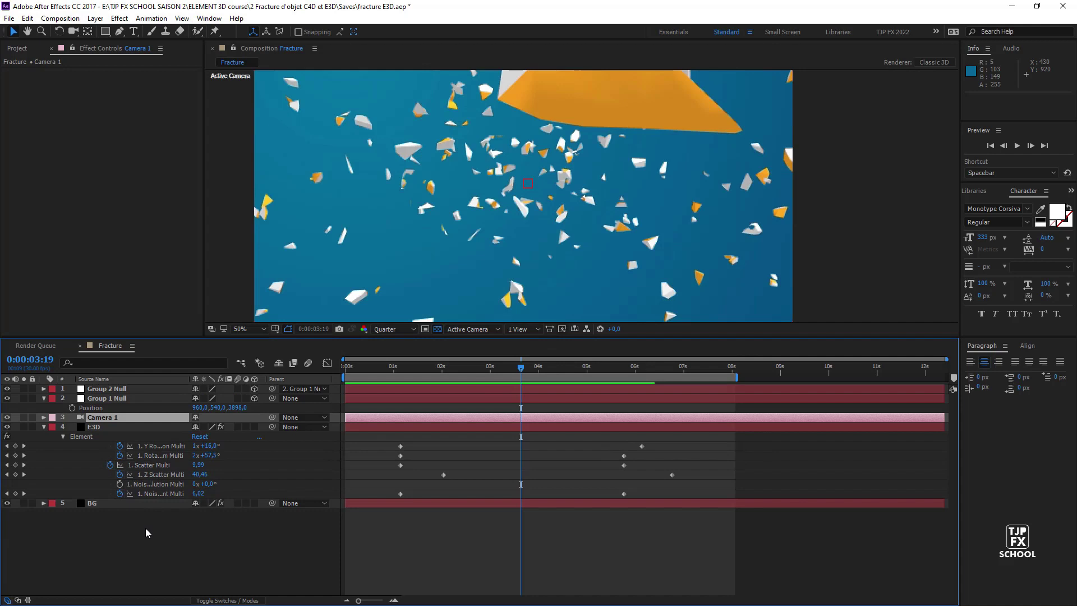
# - Add a 3D Null 1 and parent Camera 1 to it
pyautogui.rightClick(146, 528)
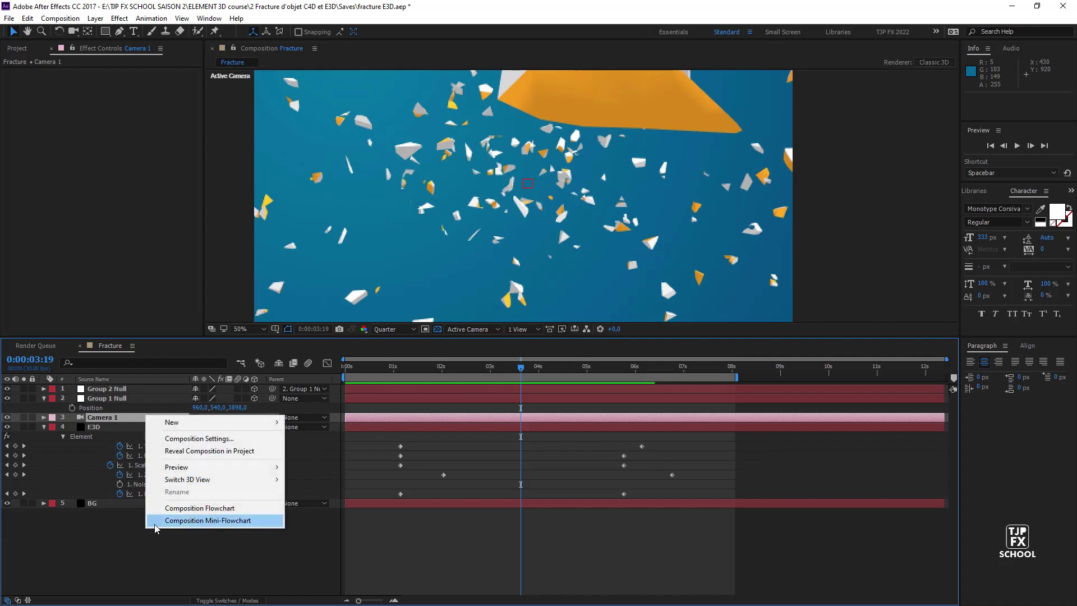
pyautogui.moveTo(231, 430)
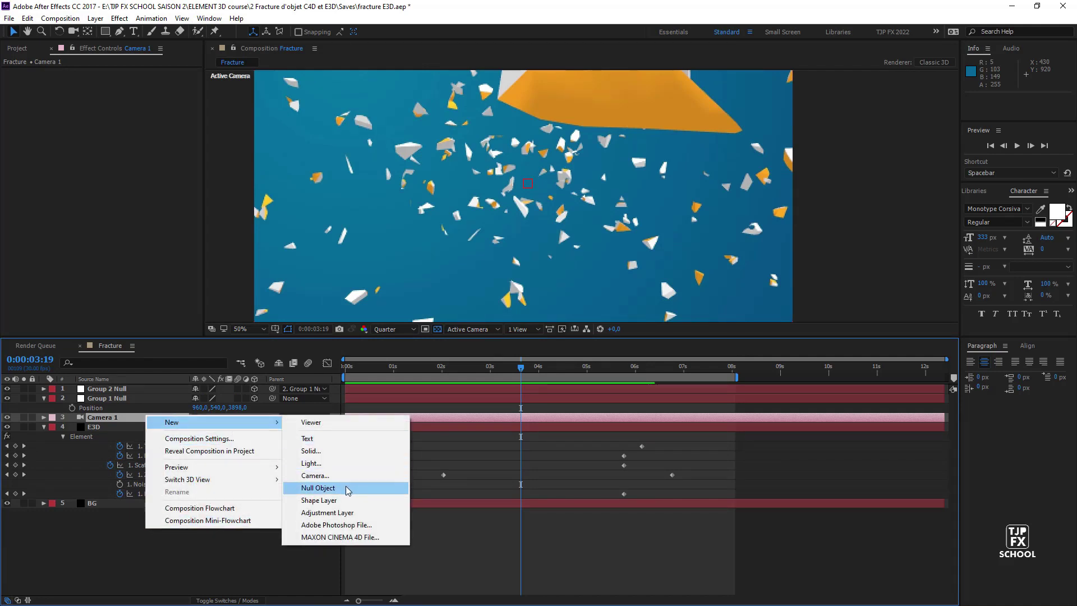
pyautogui.click(317, 488)
pyautogui.click(254, 418)
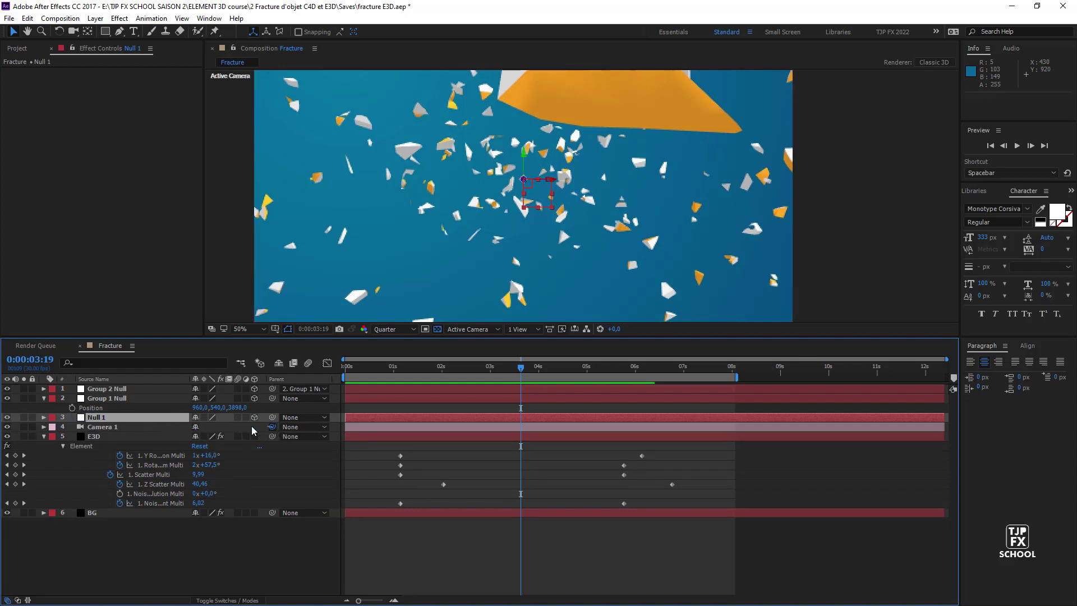
pyautogui.moveTo(252, 431); pyautogui.dragTo(121, 420)
# - Keyframe Null 1's Position pushing Z from 0 to 3610, then save the project
pyautogui.press('p')
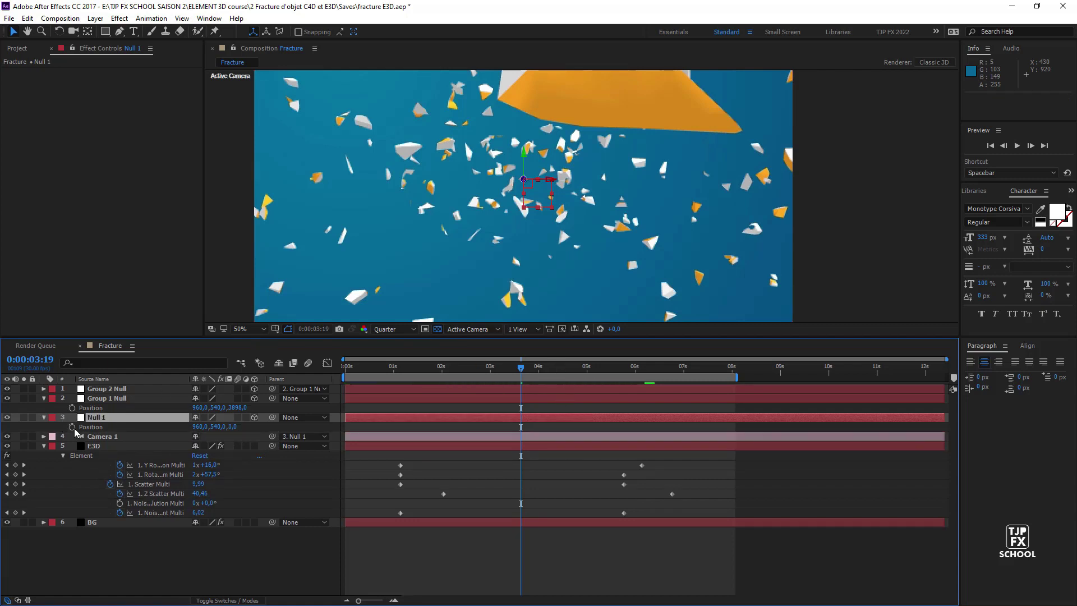
pyautogui.click(72, 428)
pyautogui.press('space')
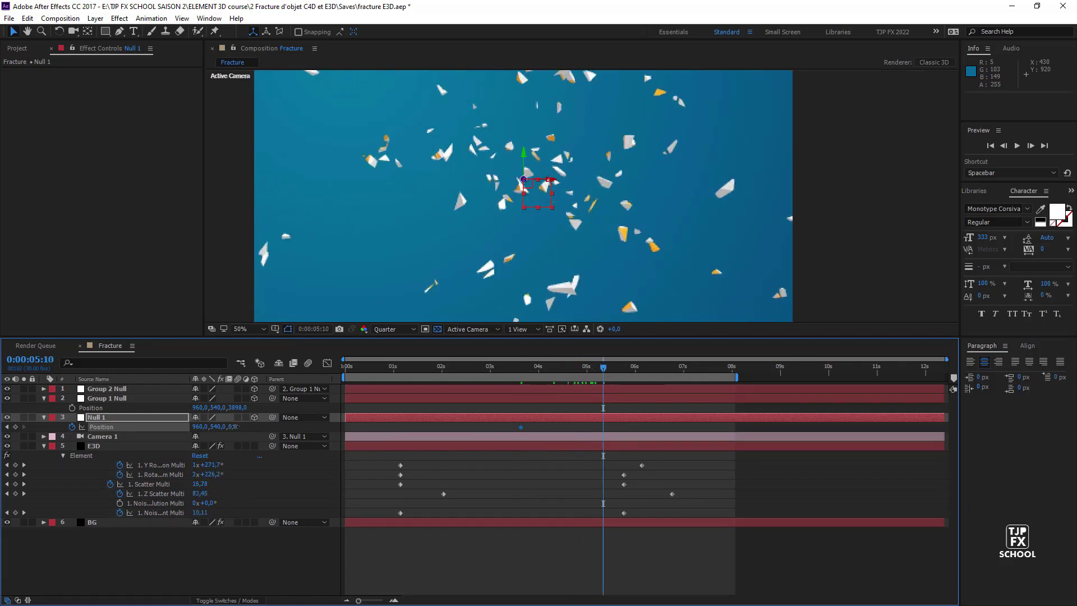
pyautogui.moveTo(234, 426); pyautogui.dragTo(434, 420)
pyautogui.hotkey('ctrl', 's')
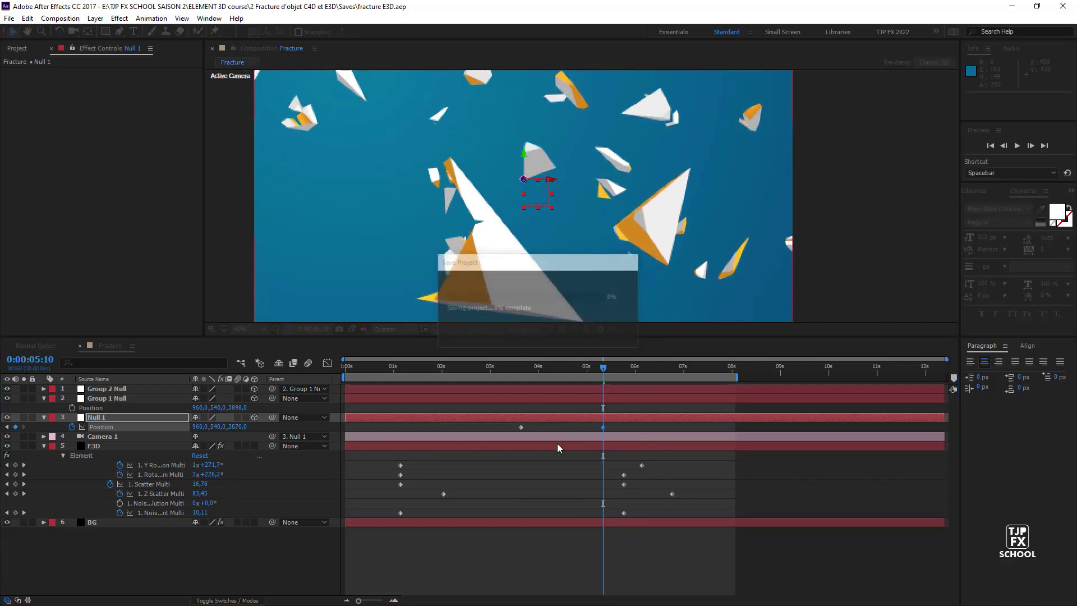
# - Preview the camera push from about one second and select the E3D layer
pyautogui.click(395, 365)
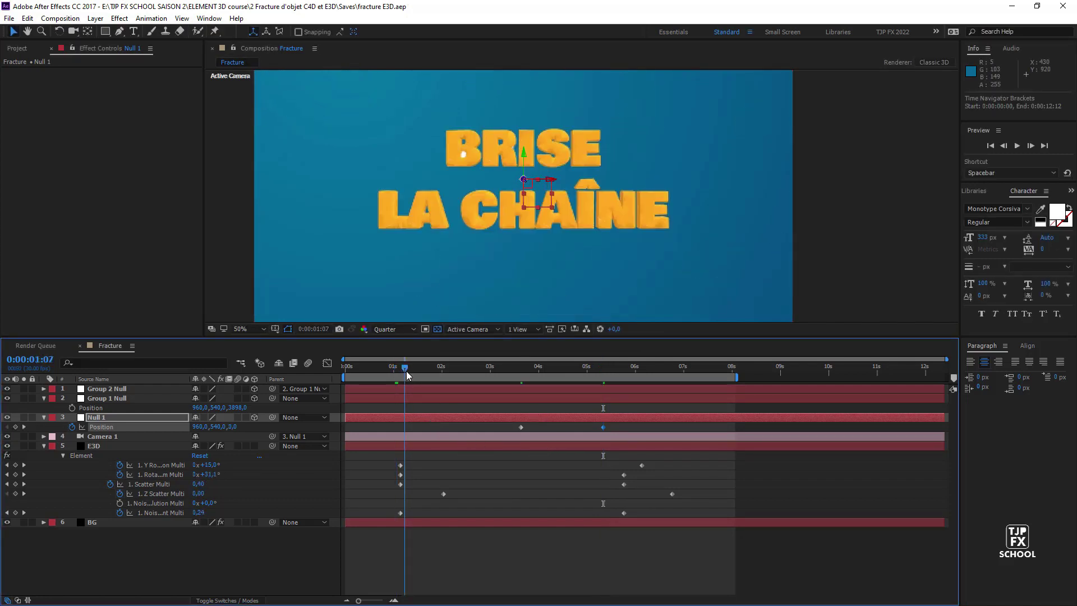
pyautogui.press('space')
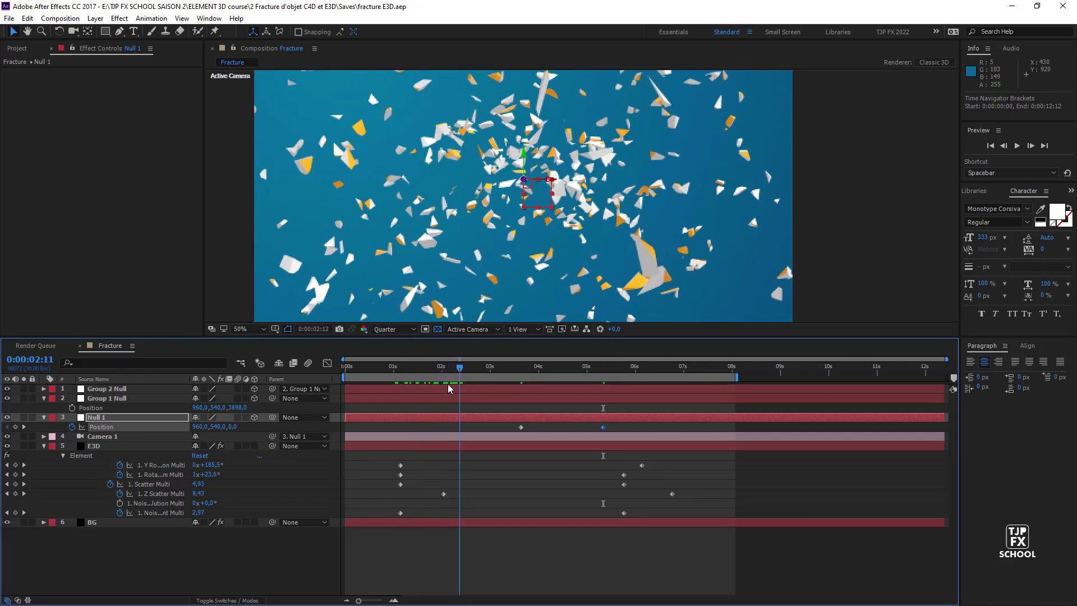
pyautogui.moveTo(455, 384)
pyautogui.mouseDown()
pyautogui.moveTo(392, 388)
pyautogui.moveTo(414, 388)
pyautogui.mouseUp()
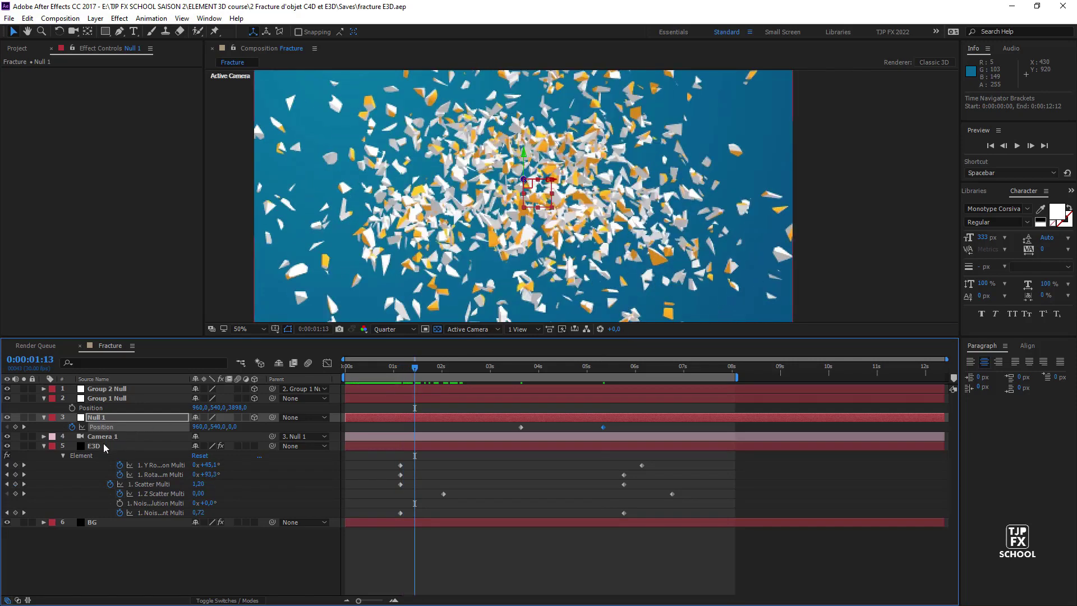
pyautogui.click(103, 444)
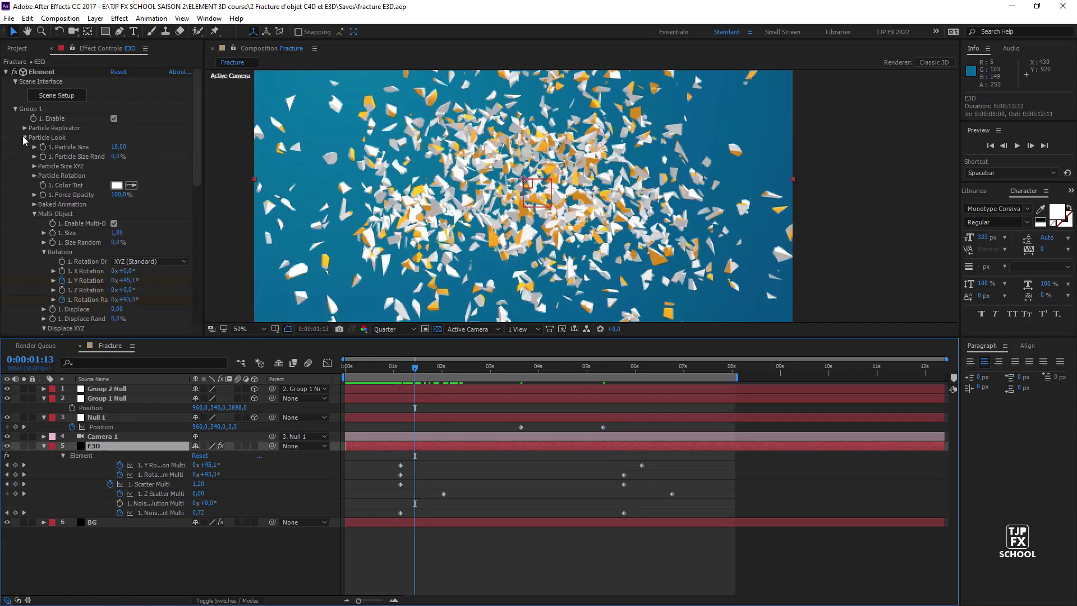
# - Keyframe Group 2's Particle Size at 10, then at 0 a few frames later
pyautogui.click(15, 110)
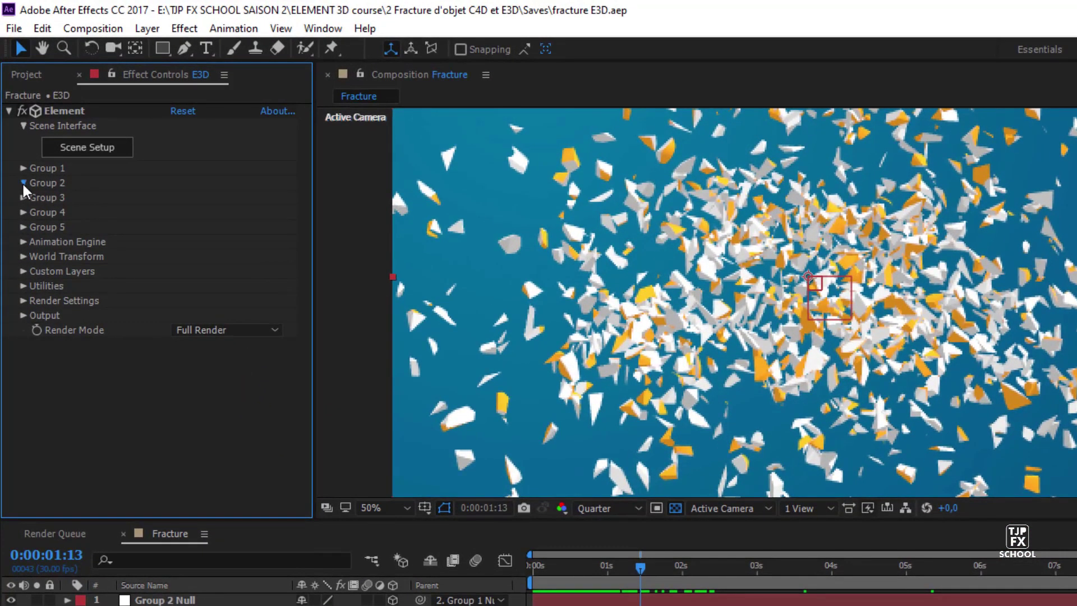
pyautogui.click(23, 182)
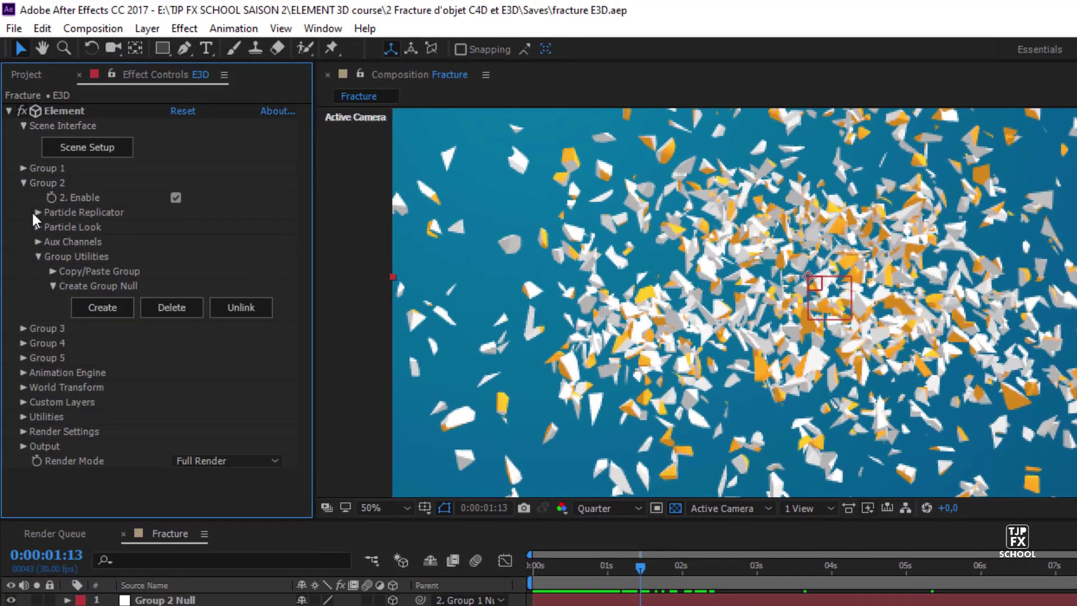
pyautogui.click(37, 227)
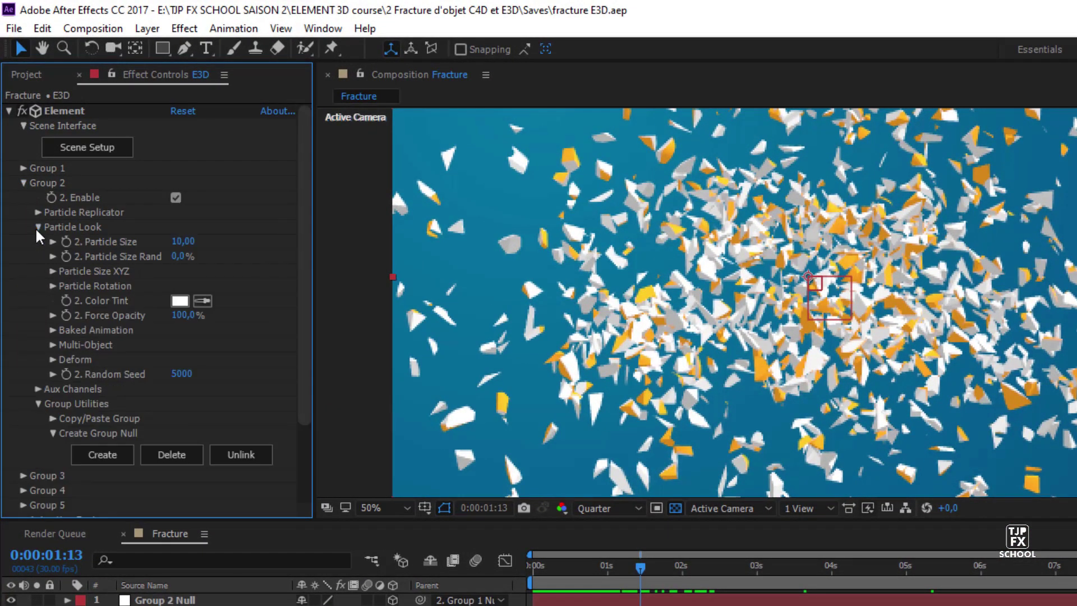
pyautogui.click(65, 242)
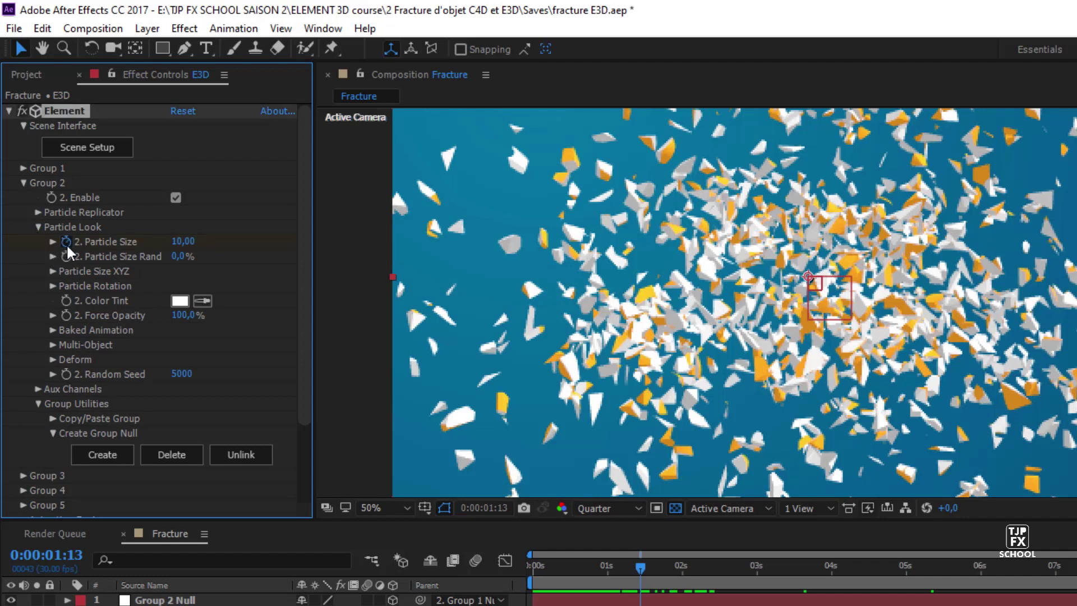
pyautogui.press('space')
pyautogui.write('0')
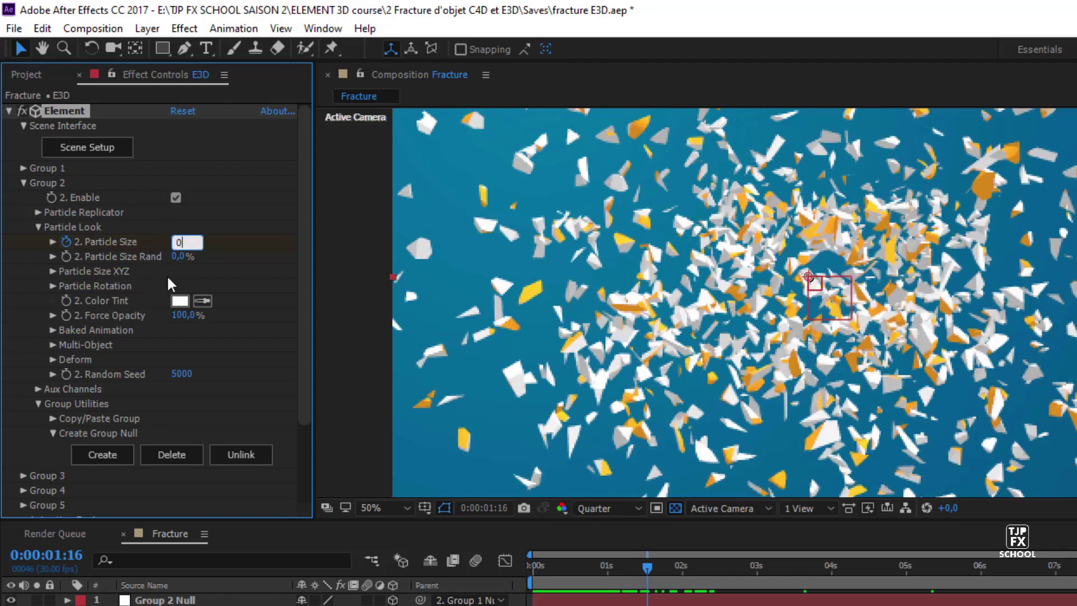
pyautogui.press('Return')
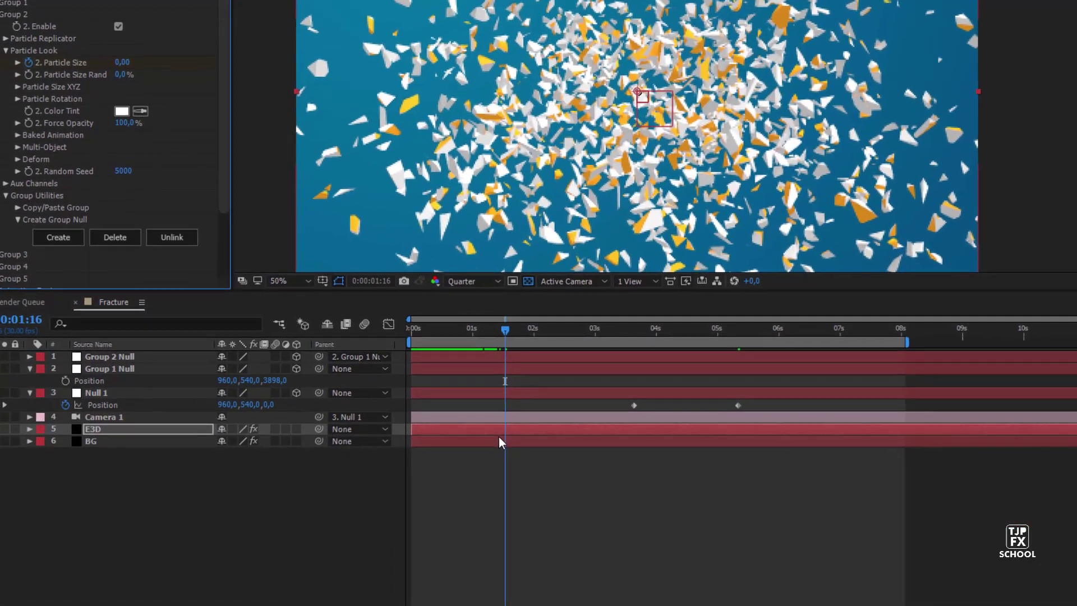
# - Shift both Particle Size keyframes about three frames earlier and preview the shatter
pyautogui.press('u')
pyautogui.scroll(3, 500, 502)
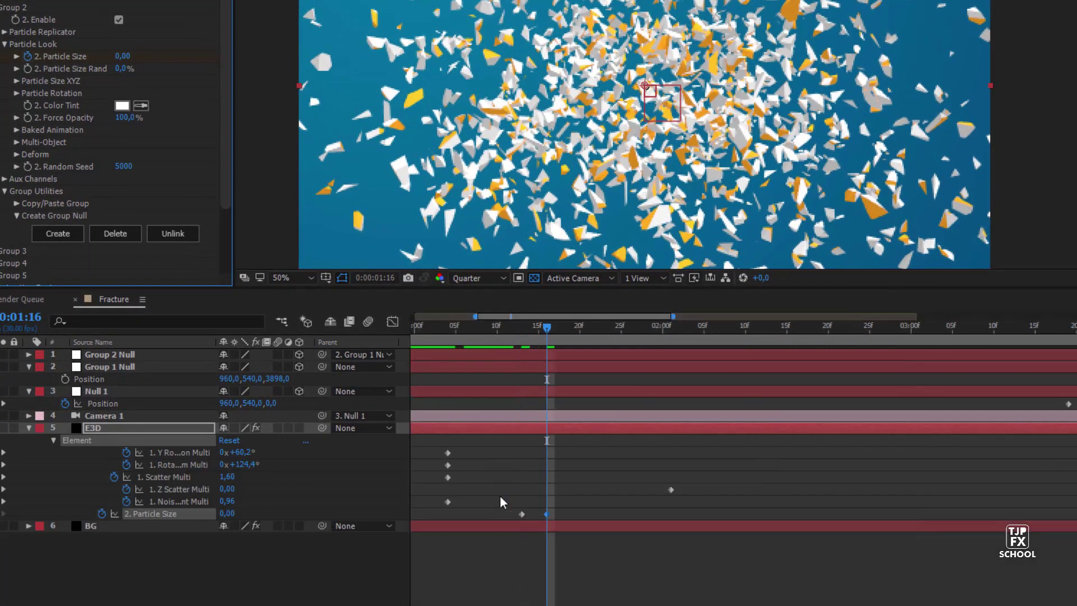
pyautogui.keyDown('shift'); pyautogui.click(521, 514); pyautogui.keyUp('shift')
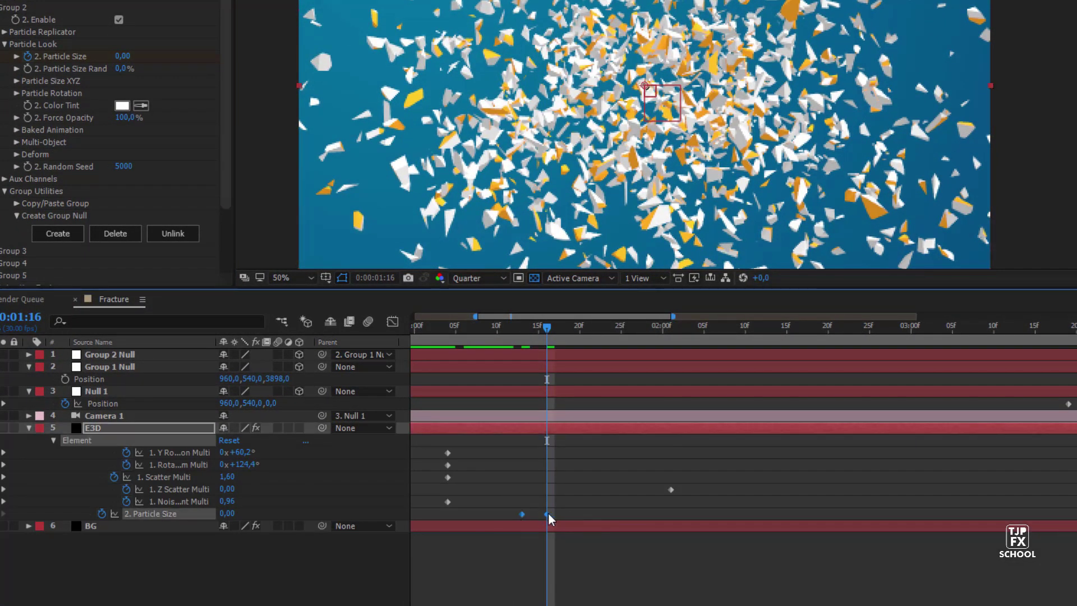
pyautogui.moveTo(543, 515); pyautogui.dragTo(520, 516)
pyautogui.scroll(-3, 571, 493)
pyautogui.moveTo(485, 328); pyautogui.dragTo(476, 331)
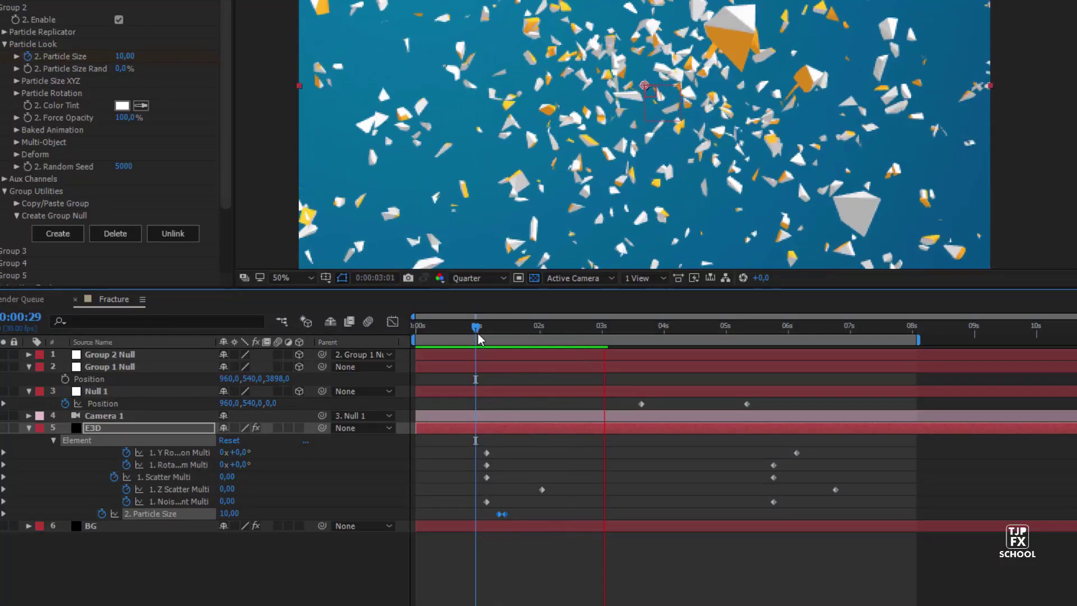
pyautogui.moveTo(480, 335); pyautogui.dragTo(493, 339)
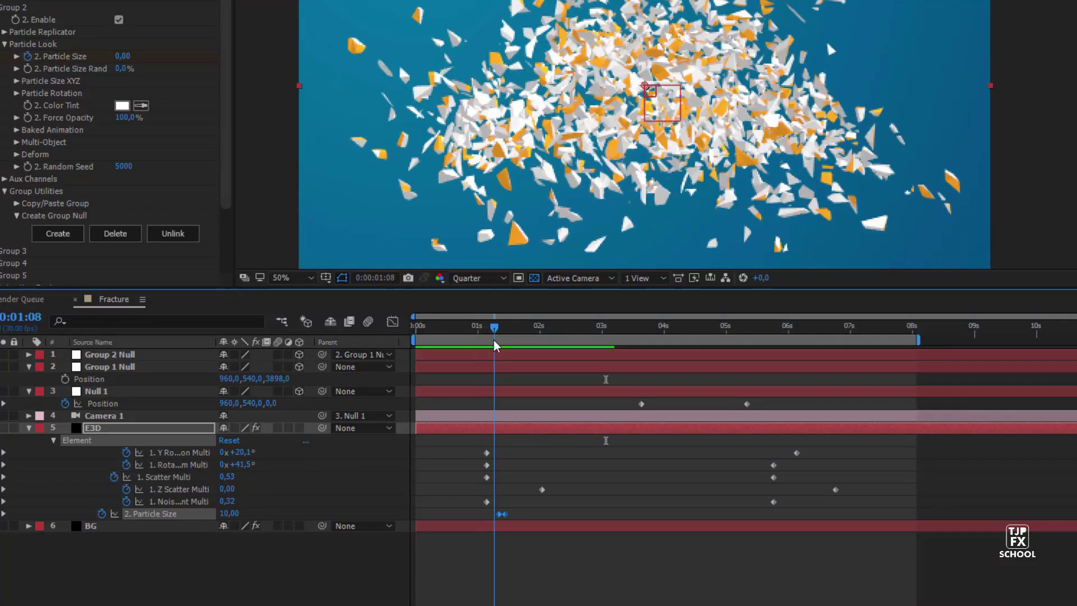
pyautogui.moveTo(502, 521); pyautogui.dragTo(502, 517)
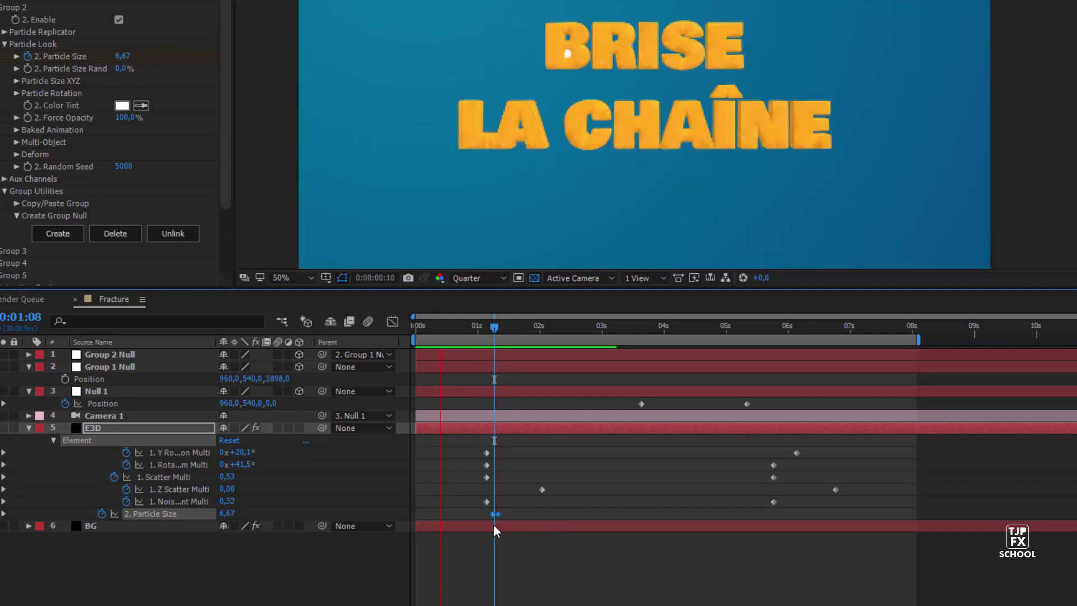
pyautogui.press('space')
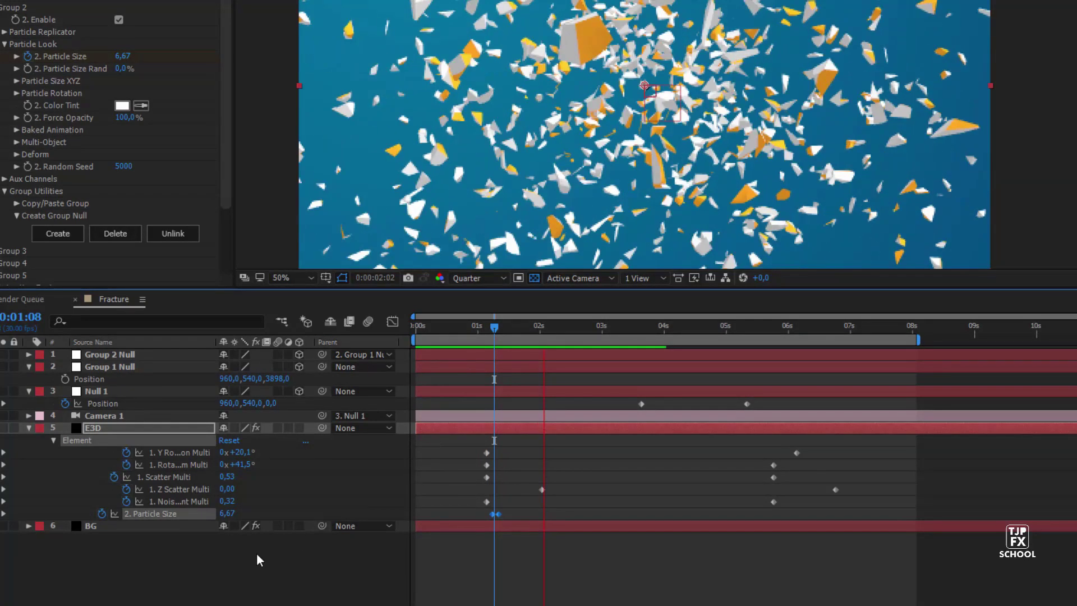
pyautogui.rightClick(206, 561)
# - Add a spot light, Light 1, with the default settings
pyautogui.moveTo(219, 441)
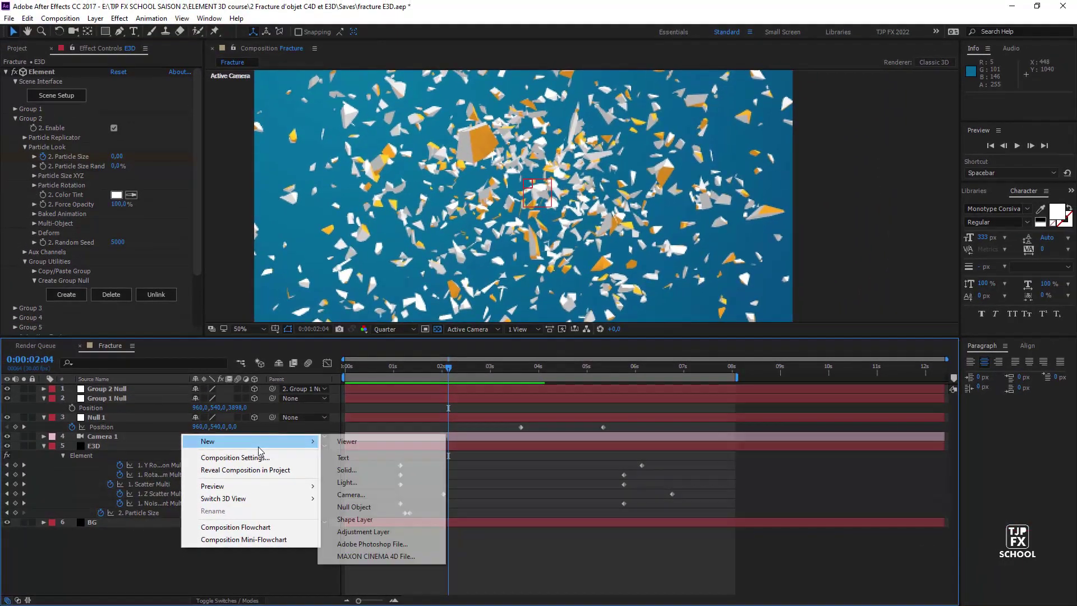
pyautogui.click(378, 486)
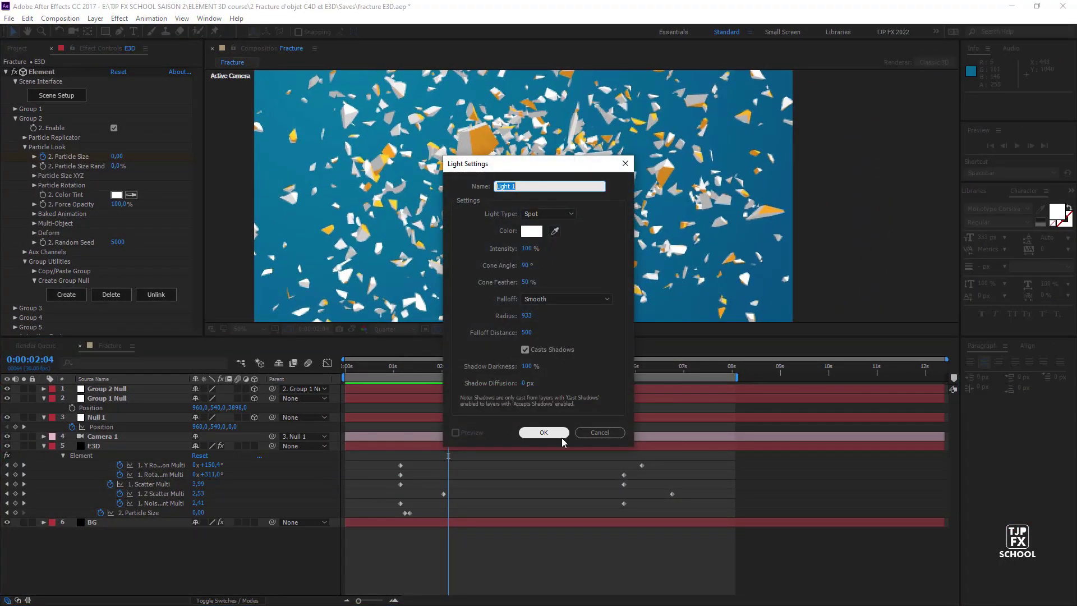
pyautogui.click(557, 437)
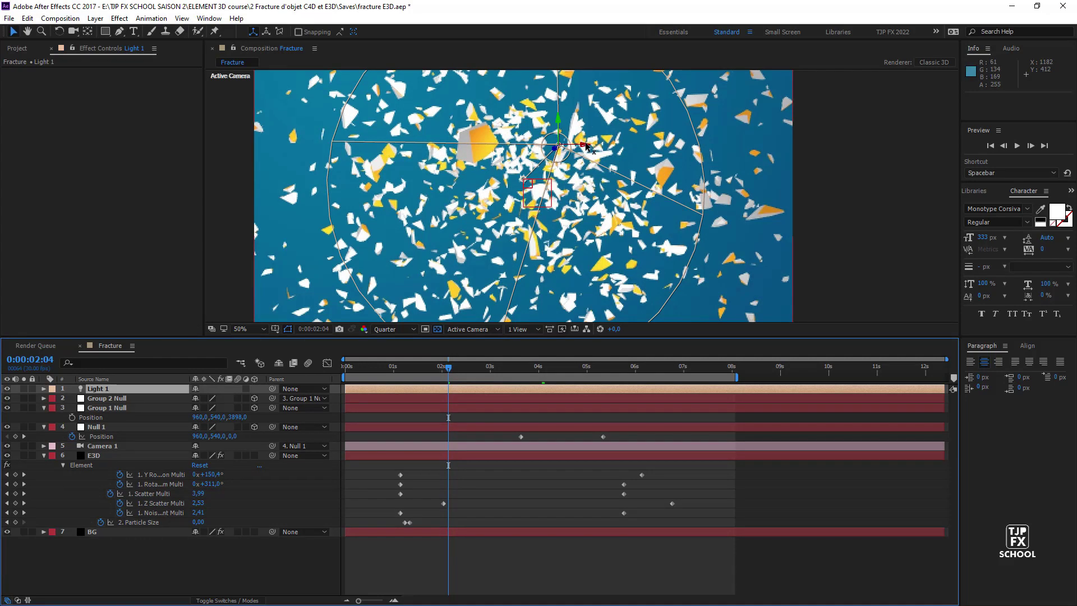
# - Move Light 1 to the left of the shards and aim its cone down-right
pyautogui.moveTo(586, 147); pyautogui.dragTo(317, 143)
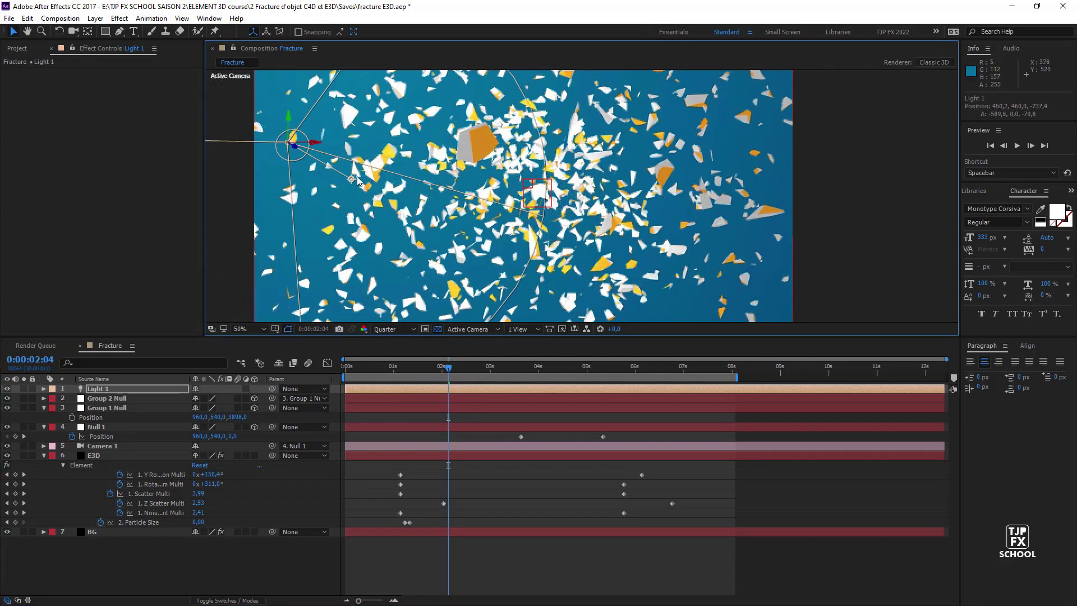
pyautogui.moveTo(350, 179); pyautogui.dragTo(394, 211)
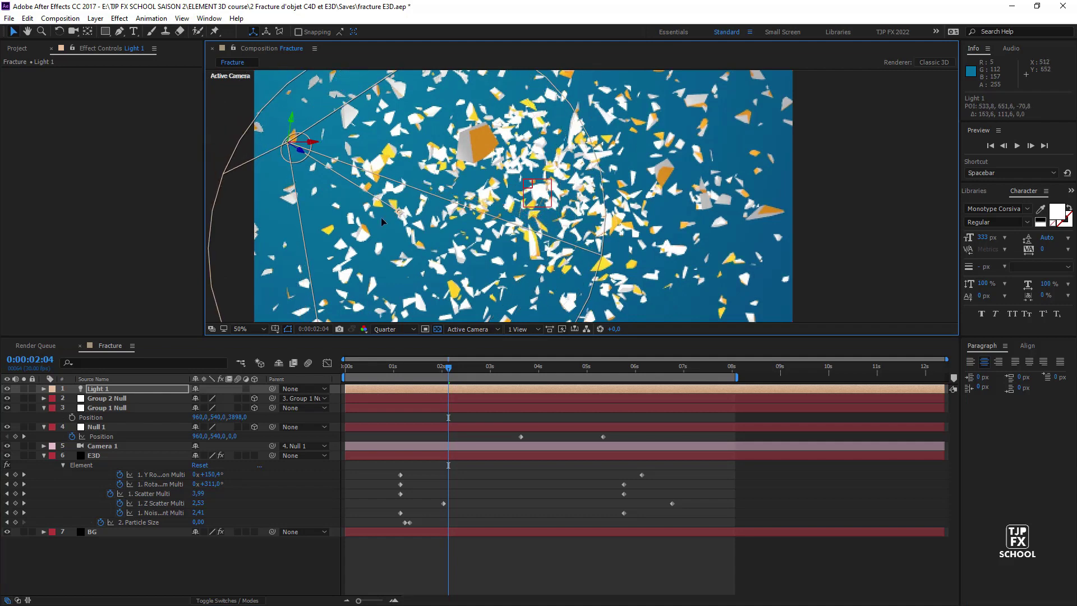
pyautogui.hotkey('ctrl', 'shift', 'alt', 'l')
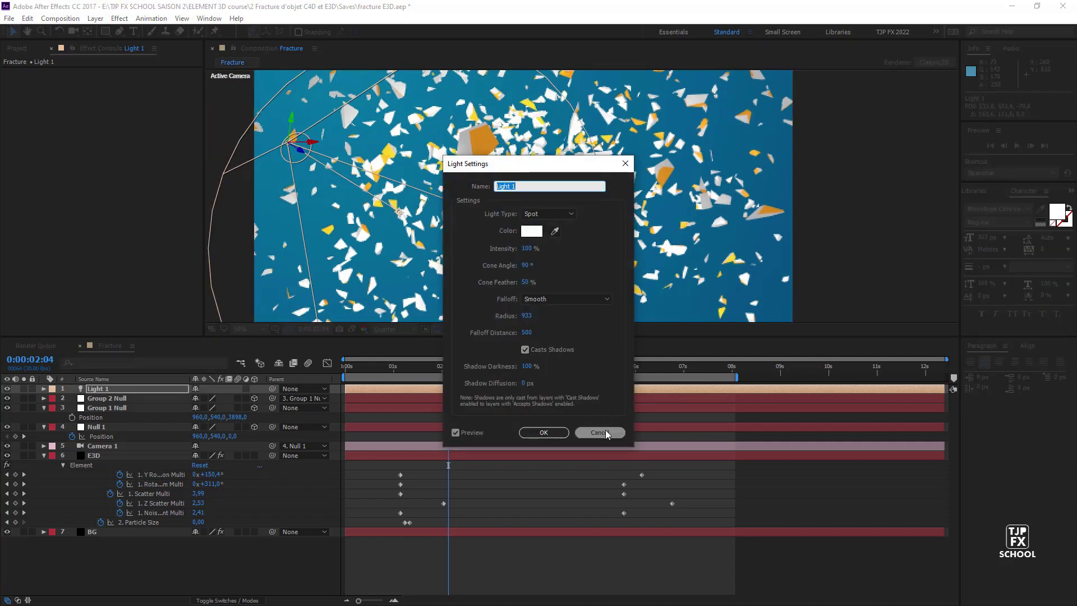
pyautogui.click(544, 432)
pyautogui.moveTo(348, 171)
pyautogui.mouseDown()
pyautogui.moveTo(397, 218)
pyautogui.moveTo(435, 215)
pyautogui.moveTo(496, 251)
pyautogui.mouseUp()
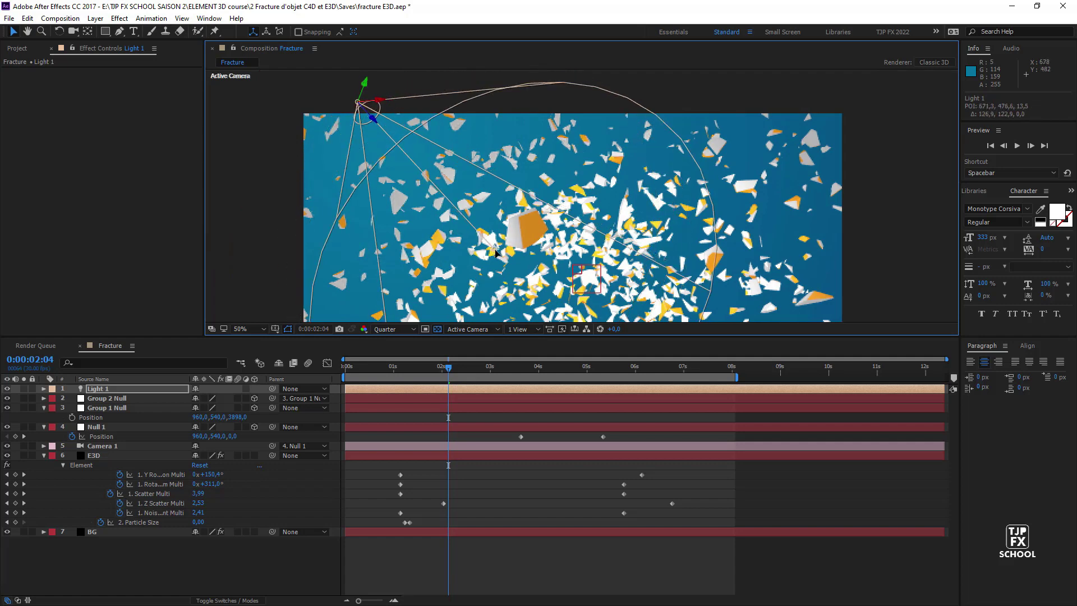
# - At frame 8, move Light 1 up-left and back, aiming it across the intact lettering
pyautogui.moveTo(406, 371); pyautogui.dragTo(360, 377)
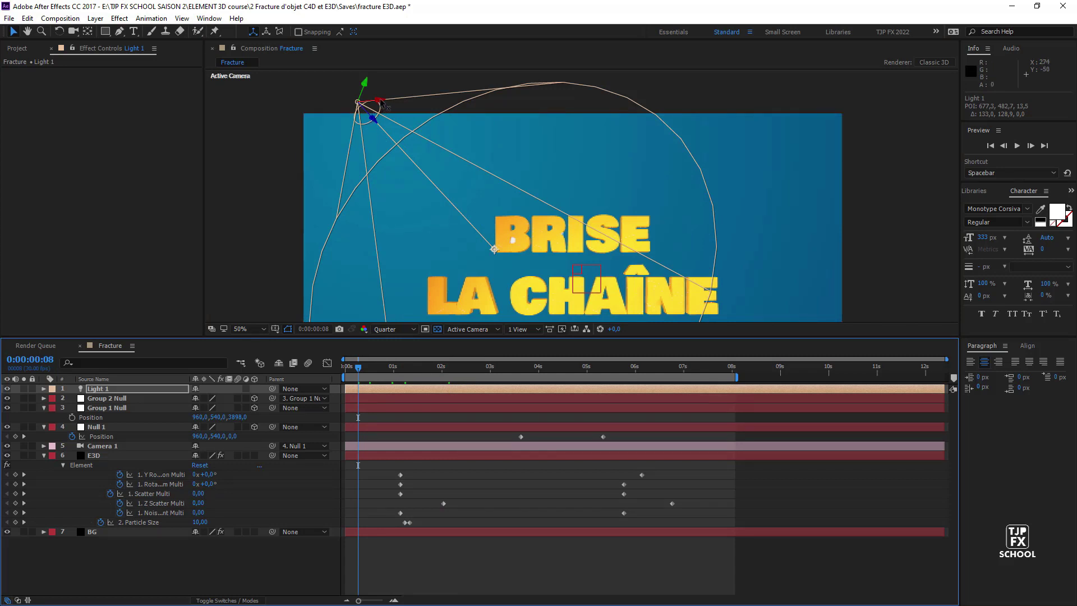
pyautogui.moveTo(381, 104); pyautogui.dragTo(312, 111)
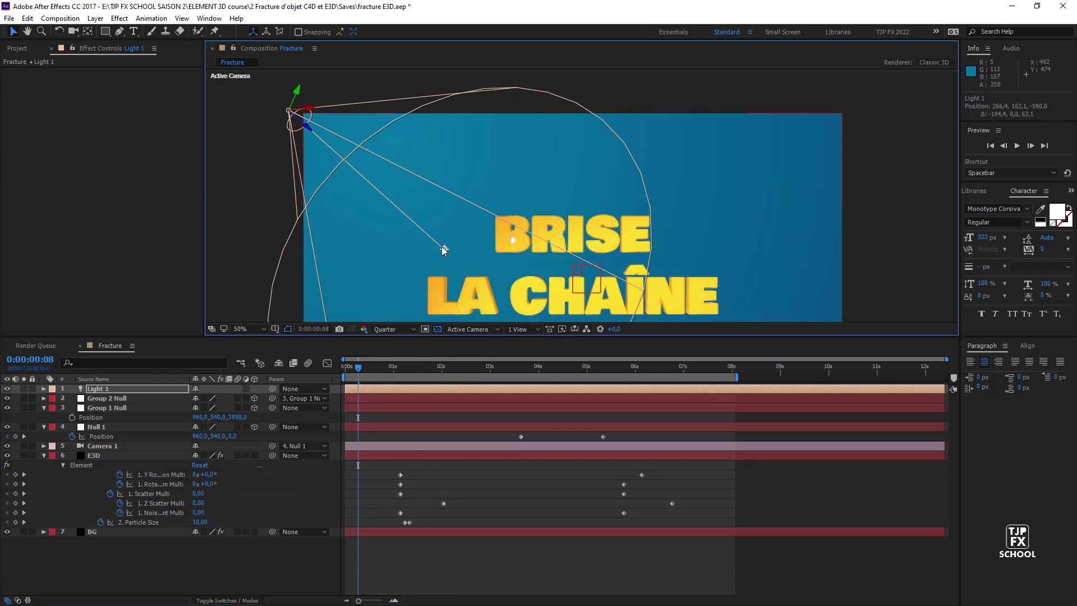
pyautogui.moveTo(445, 252); pyautogui.dragTo(496, 303)
pyautogui.press('h')
pyautogui.press('v')
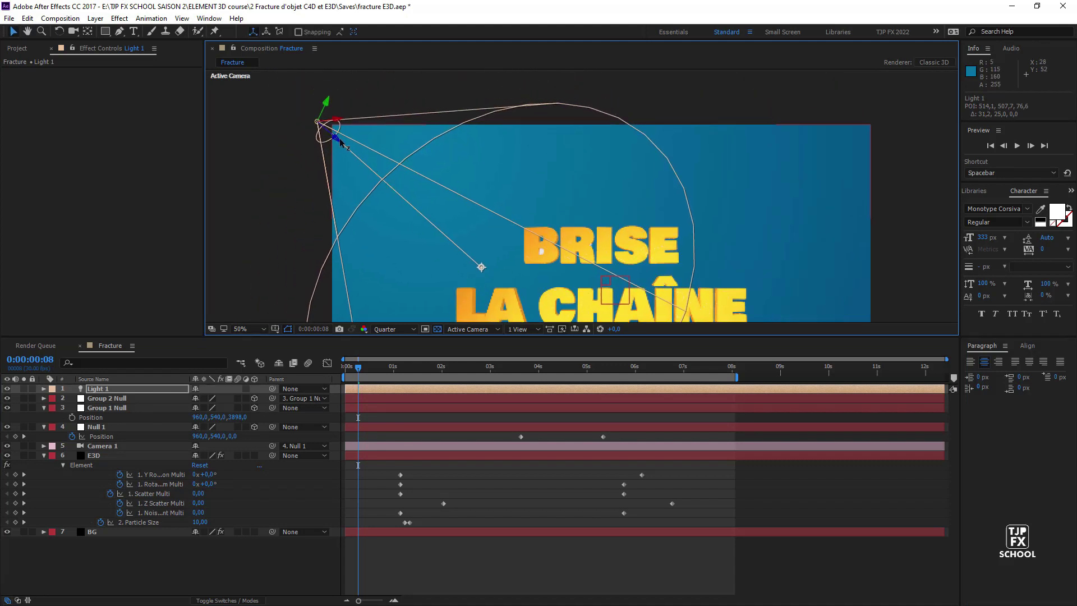
pyautogui.moveTo(339, 144); pyautogui.dragTo(269, 119)
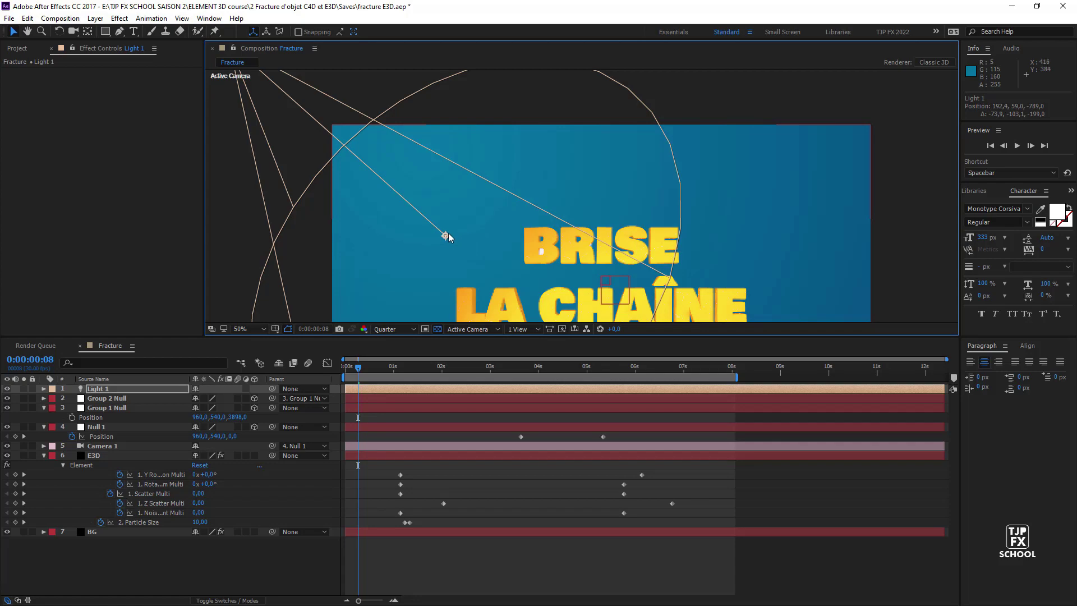
pyautogui.moveTo(446, 235); pyautogui.dragTo(472, 222)
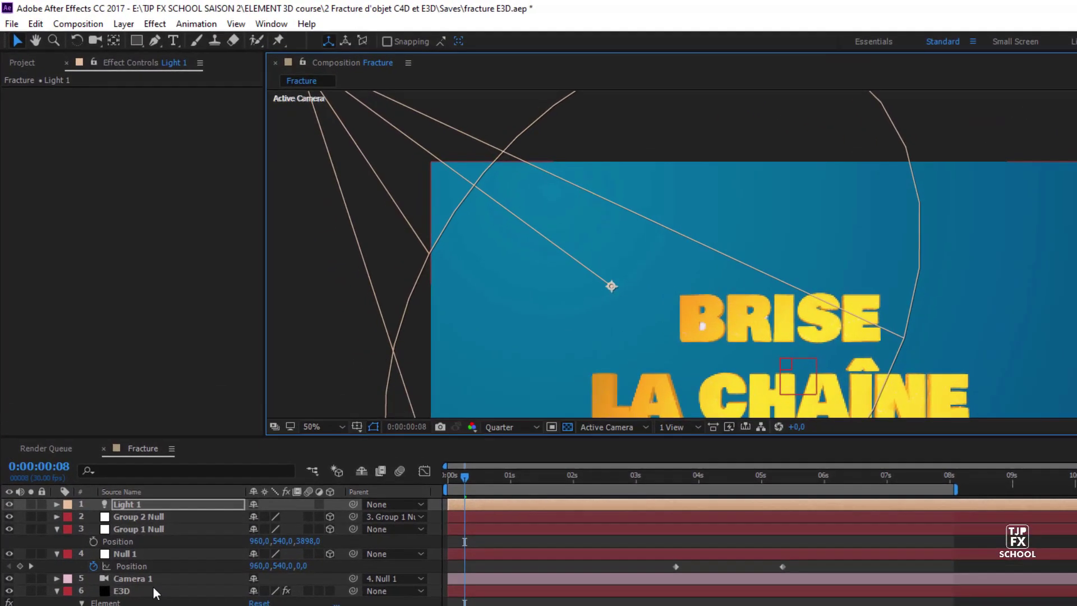
# - Set the Element effect's Render Settings lighting to the Cinema preset
pyautogui.click(152, 589)
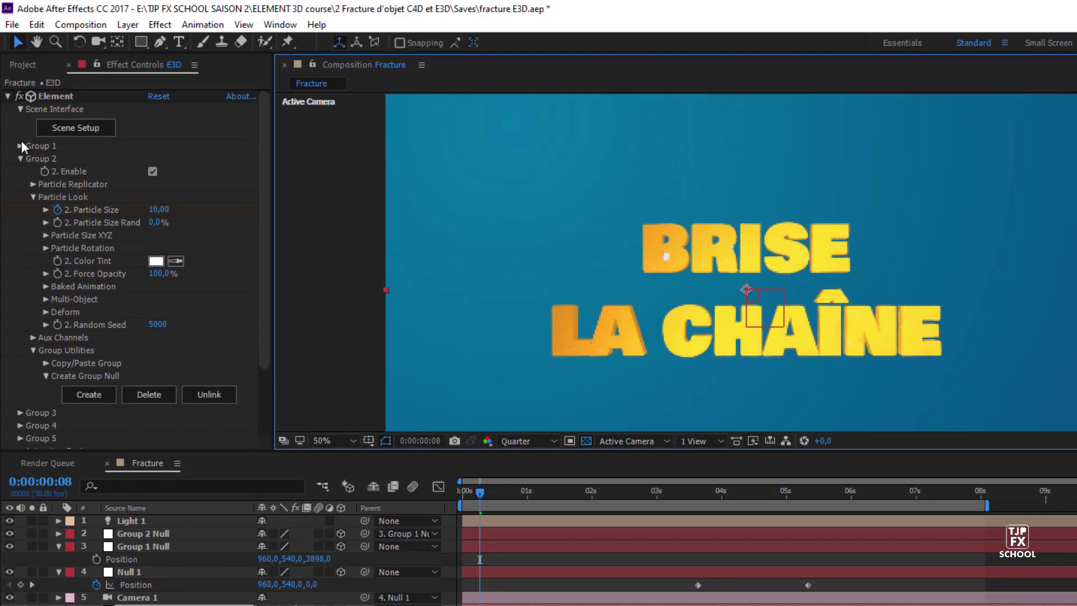
pyautogui.click(21, 109)
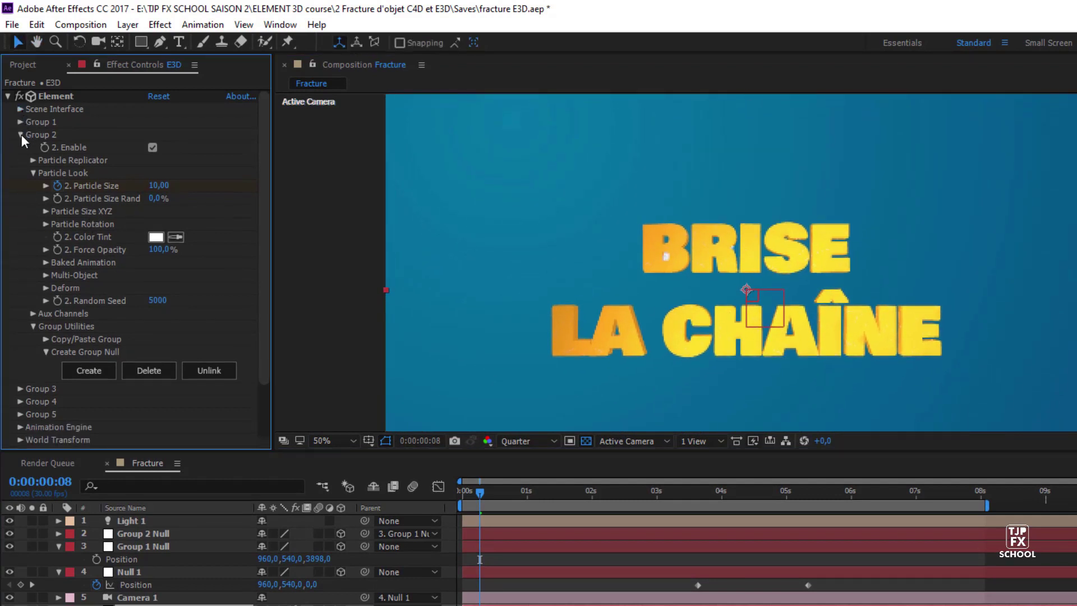
pyautogui.click(20, 135)
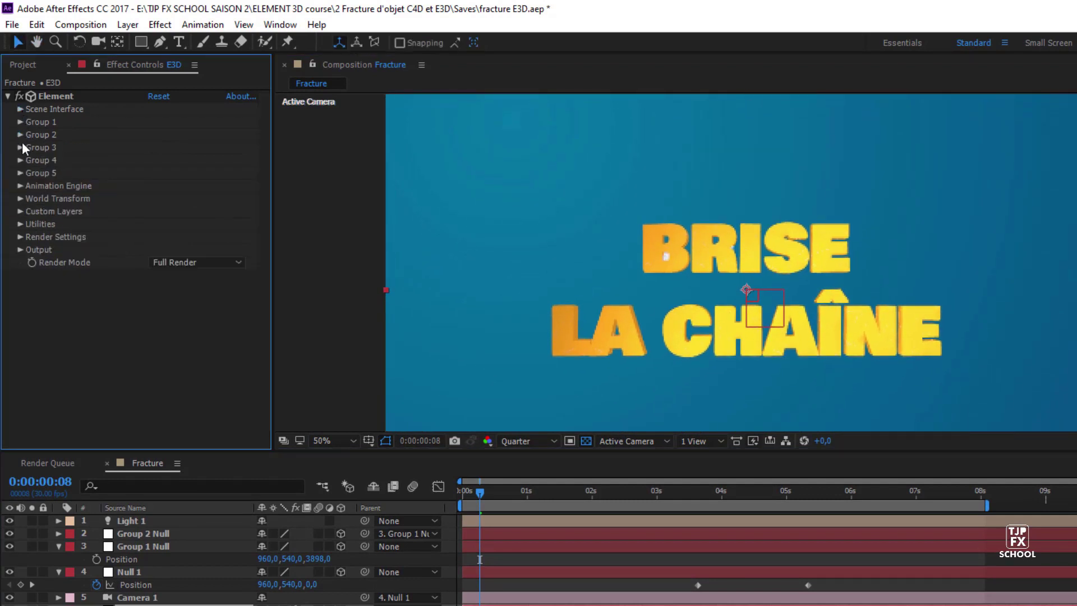
pyautogui.click(20, 237)
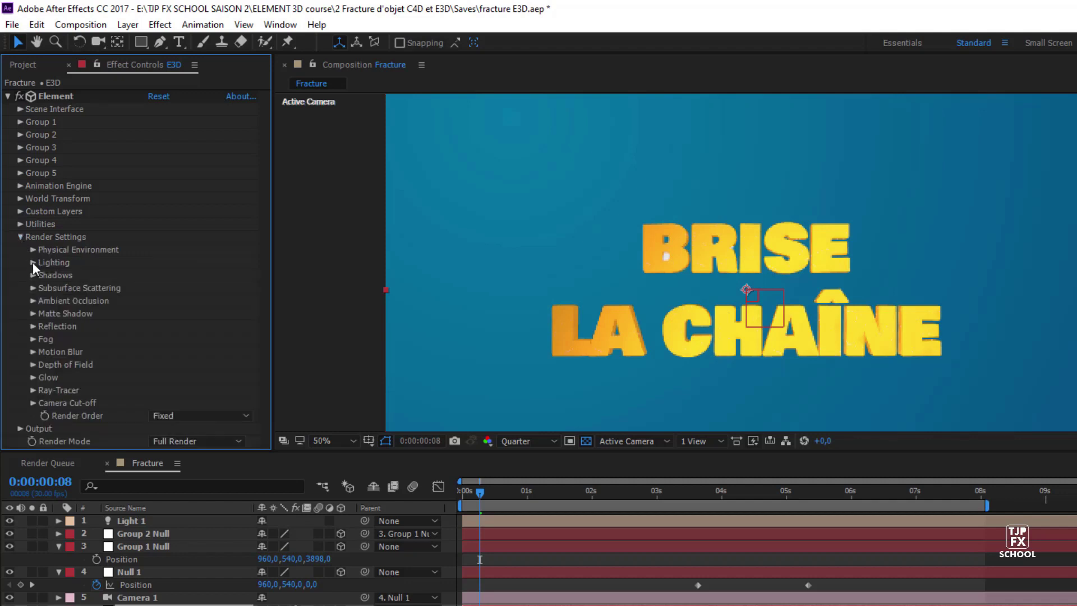
pyautogui.click(32, 262)
pyautogui.click(186, 301)
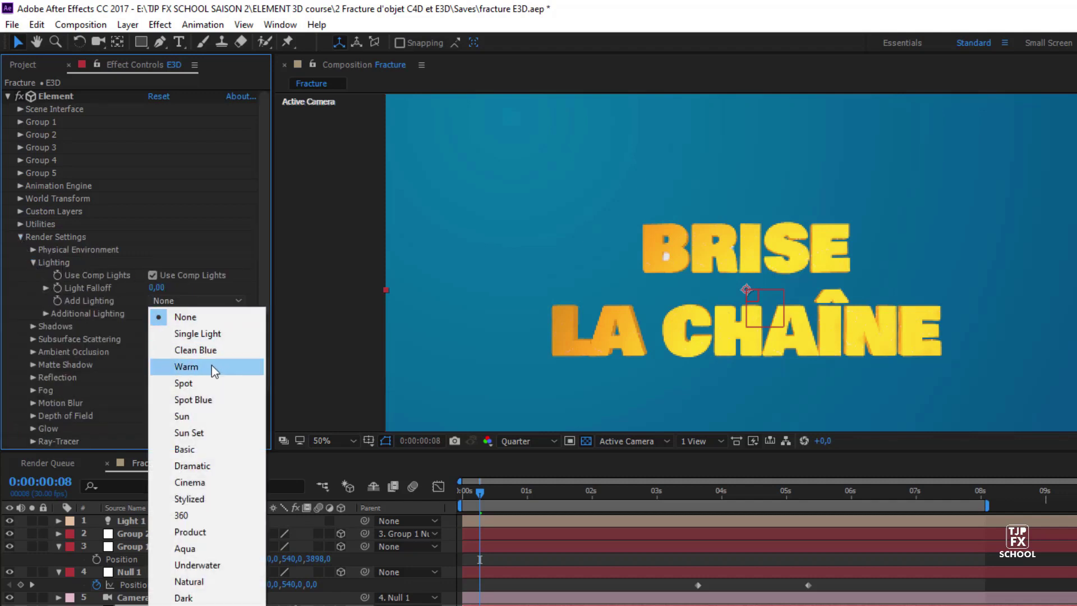
pyautogui.click(207, 483)
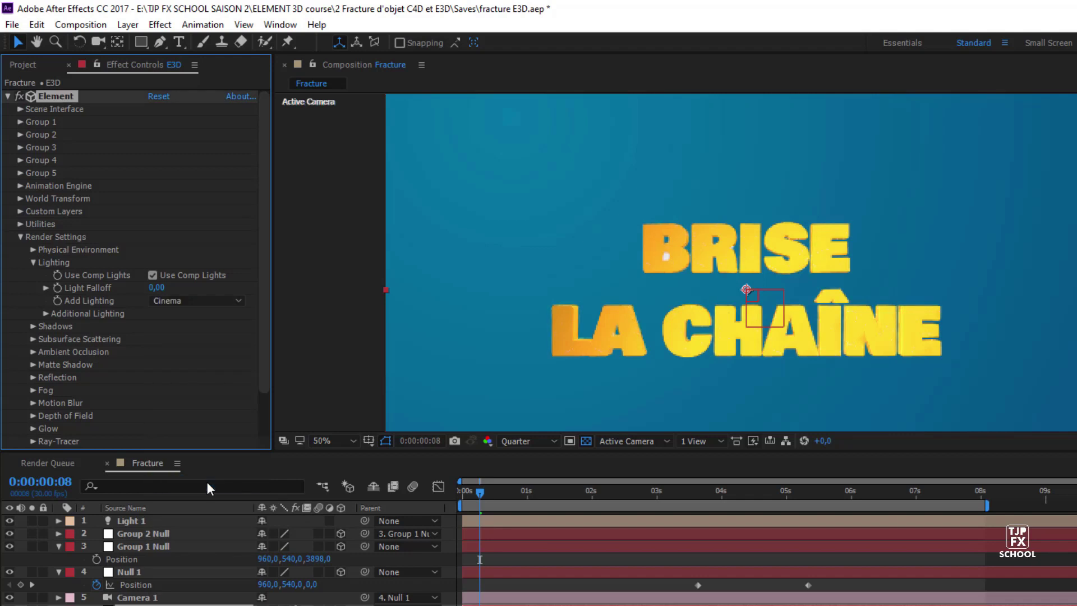
# - Enable shadows for the 3D text and expand the Ambient Occlusion settings
pyautogui.click(31, 327)
pyautogui.click(152, 338)
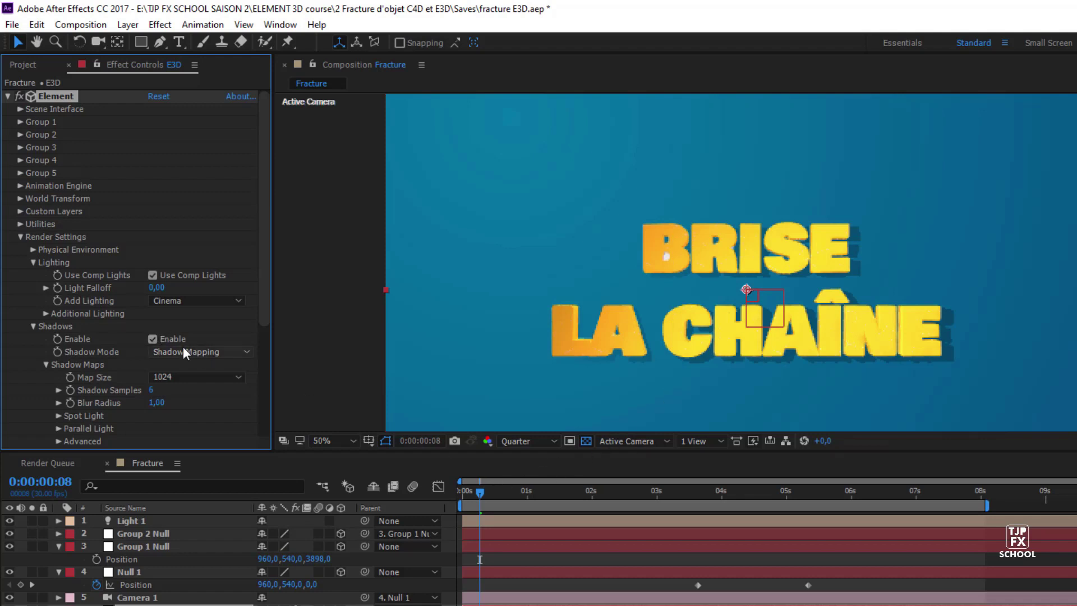
pyautogui.click(33, 326)
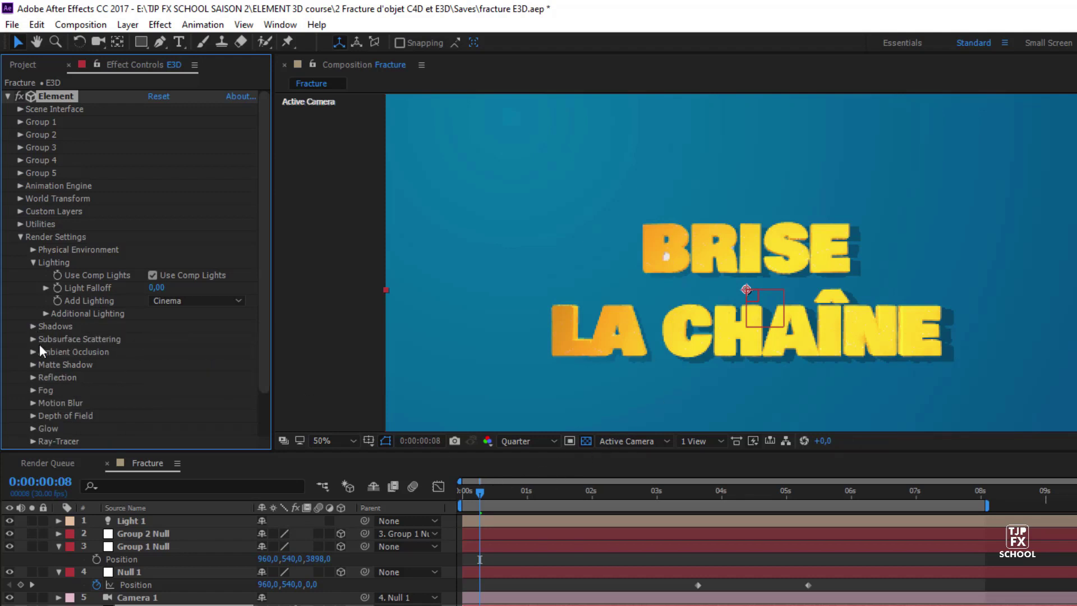
pyautogui.click(31, 352)
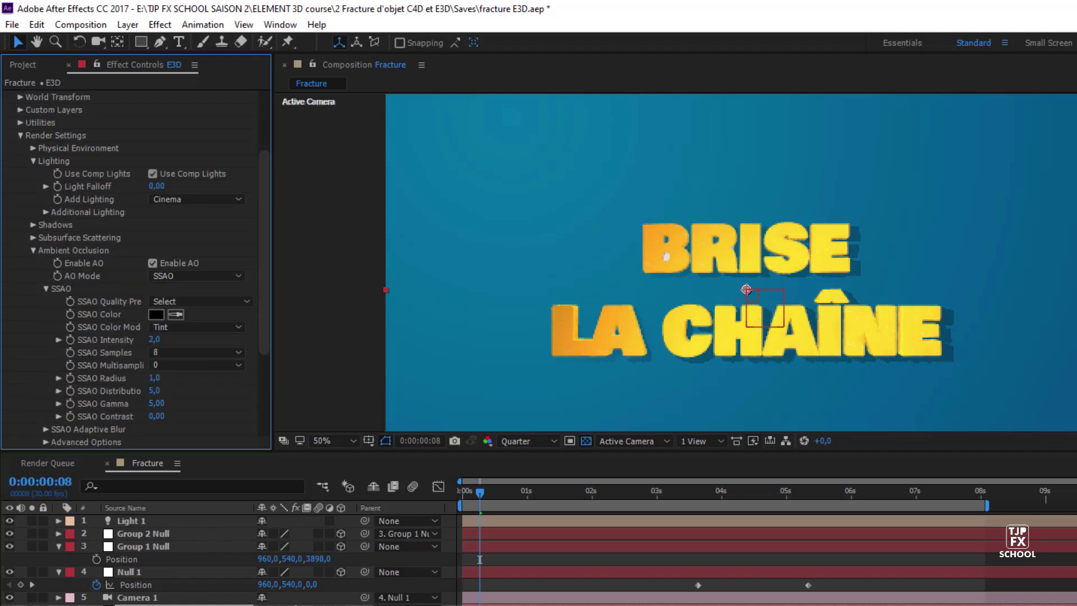
pyautogui.rightClick(117, 230)
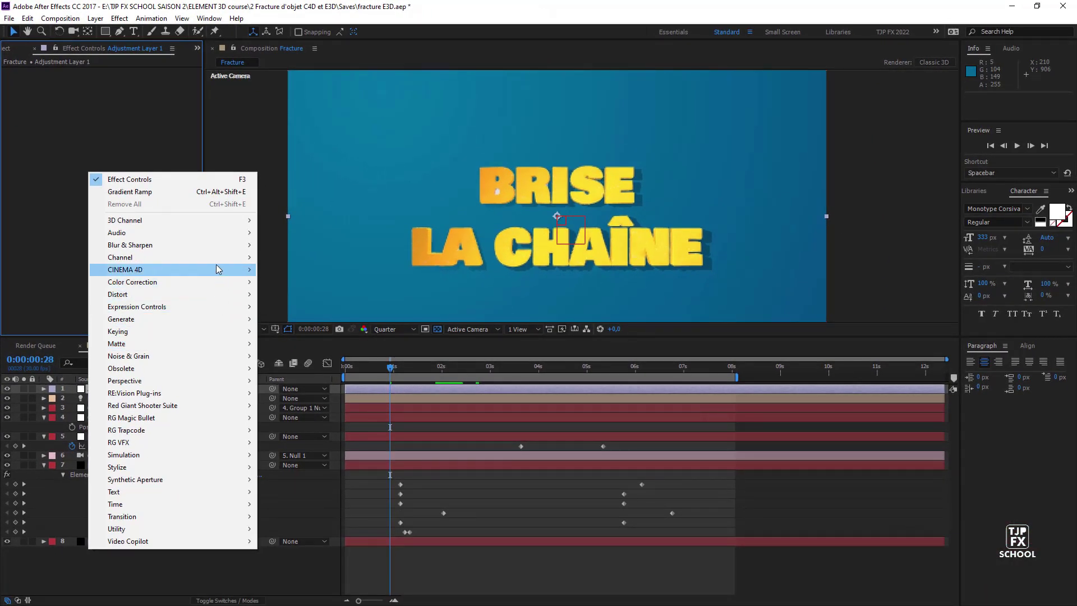
# - Apply Curves to Adjustment Layer 1 and bend the RGB curve into a gentle S
pyautogui.moveTo(214, 284)
pyautogui.click(337, 413)
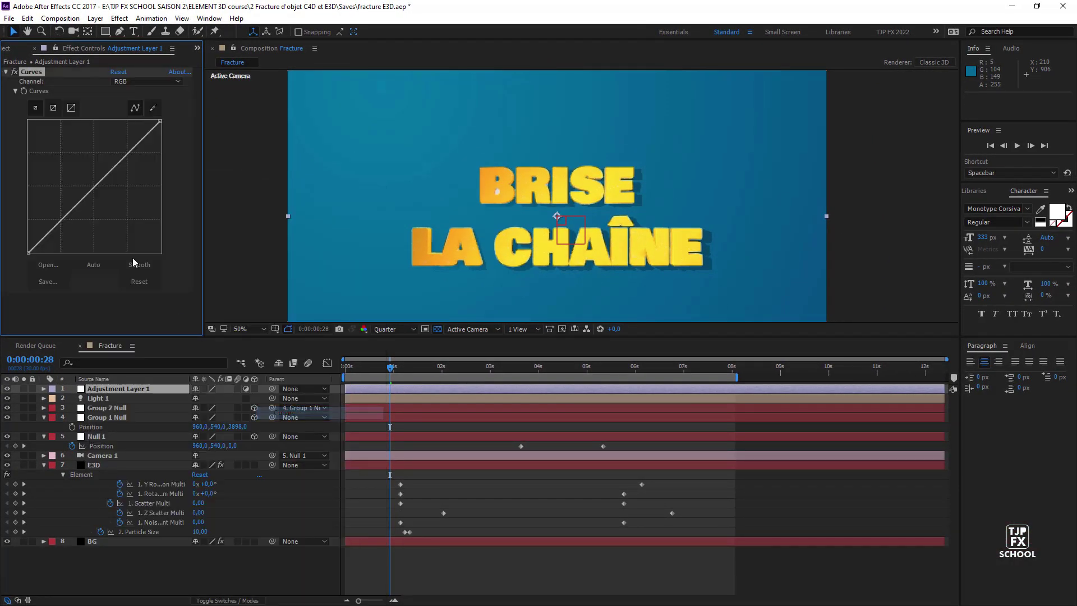
pyautogui.moveTo(45, 234); pyautogui.dragTo(48, 243)
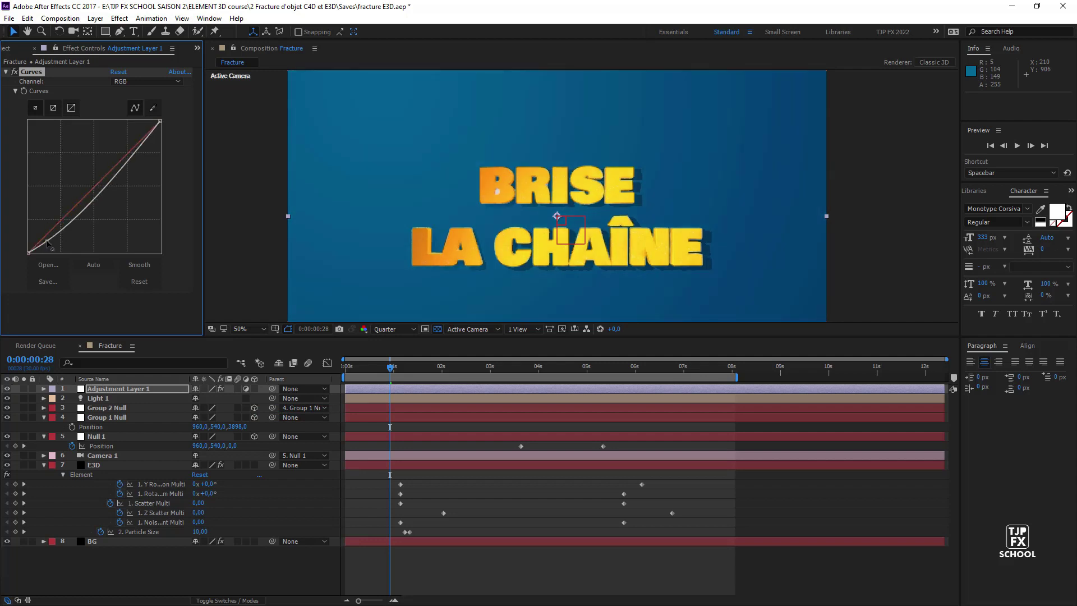
pyautogui.moveTo(135, 151); pyautogui.dragTo(134, 145)
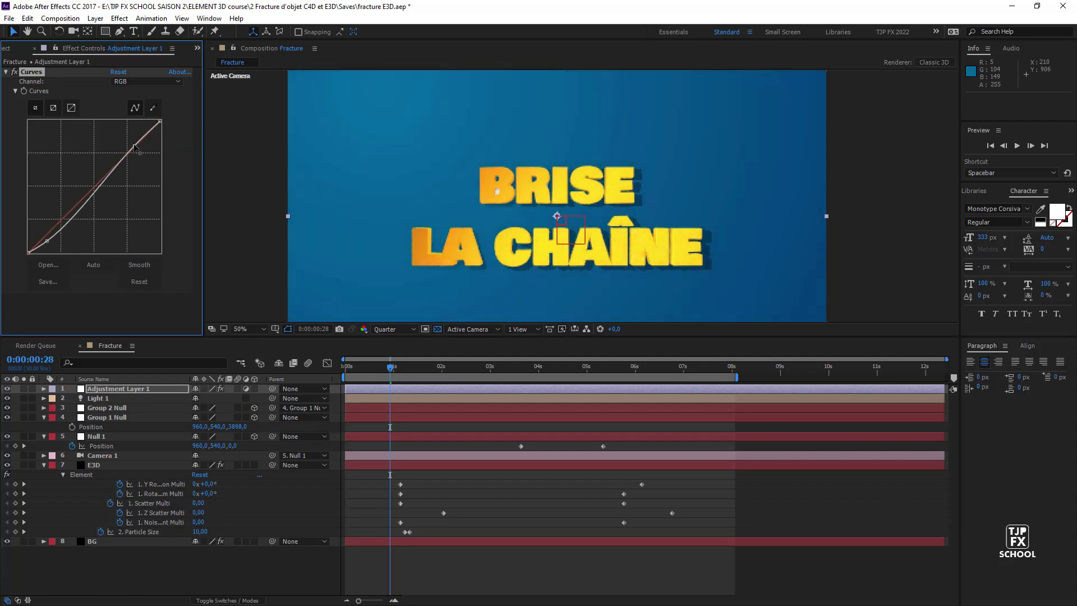
pyautogui.click(120, 465)
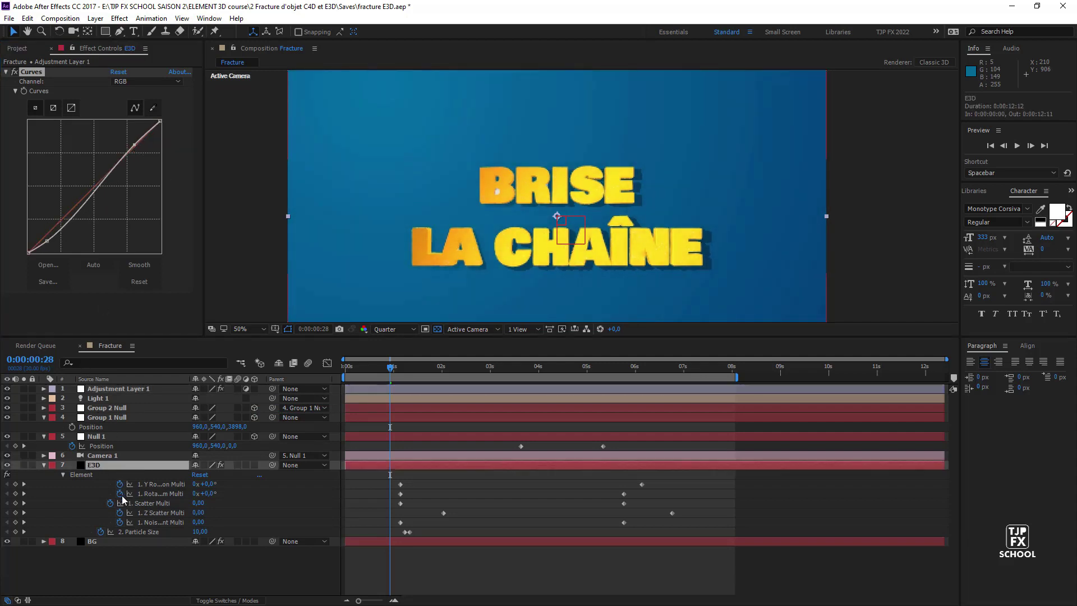
# - Give BG's Gradient Ramp a new end colour and reposition its start and end points
pyautogui.click(135, 541)
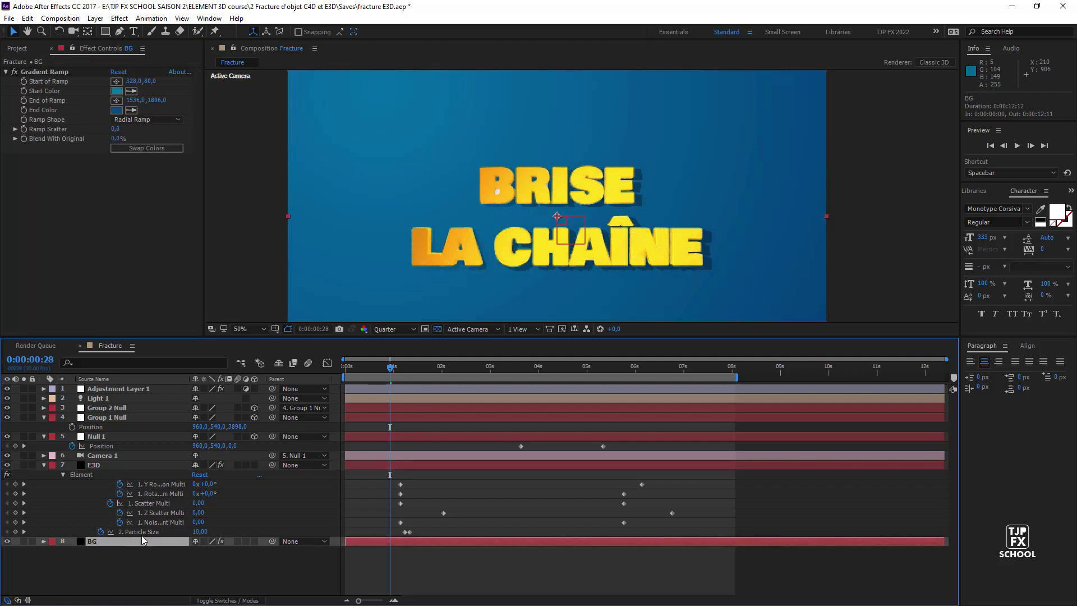
pyautogui.click(116, 110)
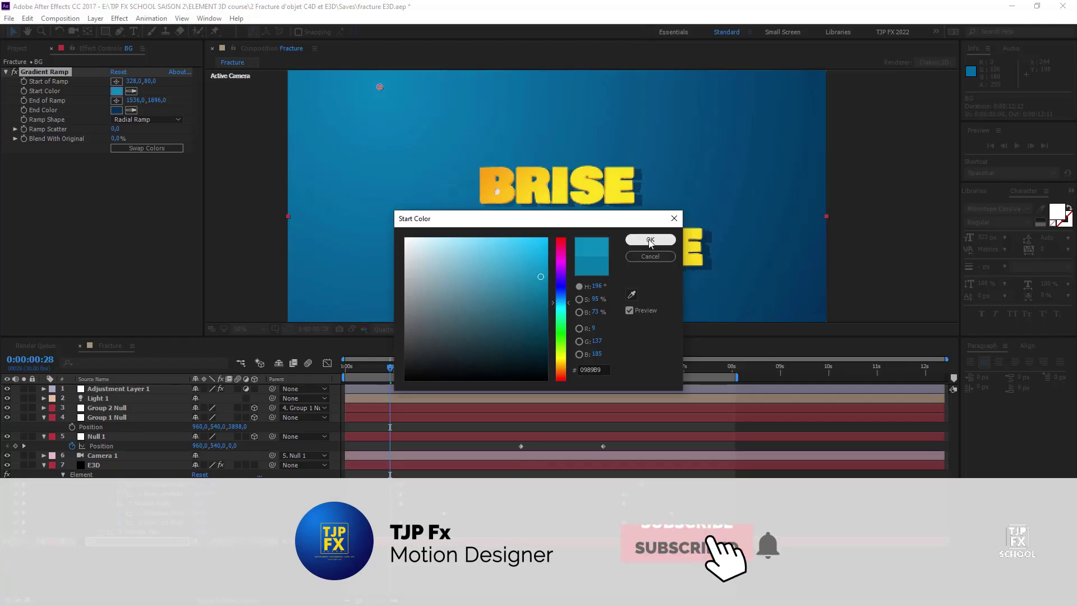
pyautogui.click(650, 240)
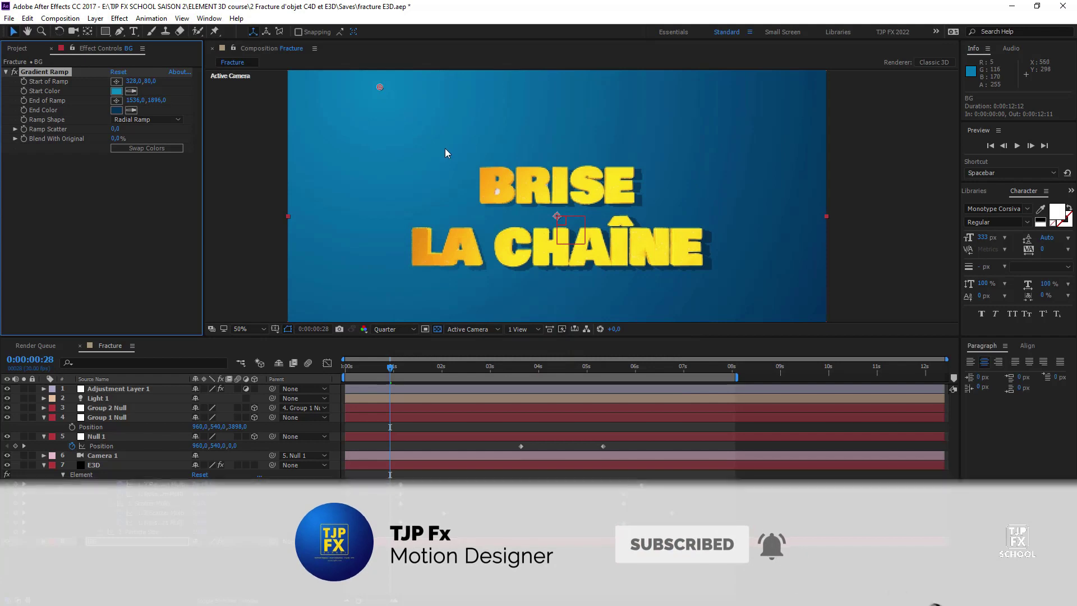
pyautogui.moveTo(380, 87); pyautogui.dragTo(411, 119)
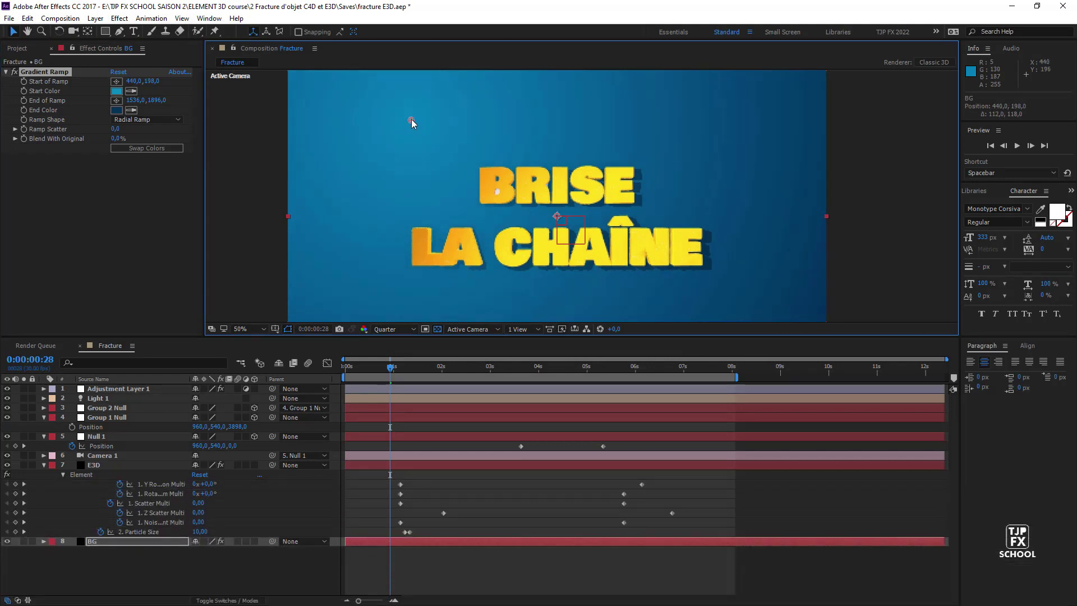
pyautogui.scroll(-2, 411, 119)
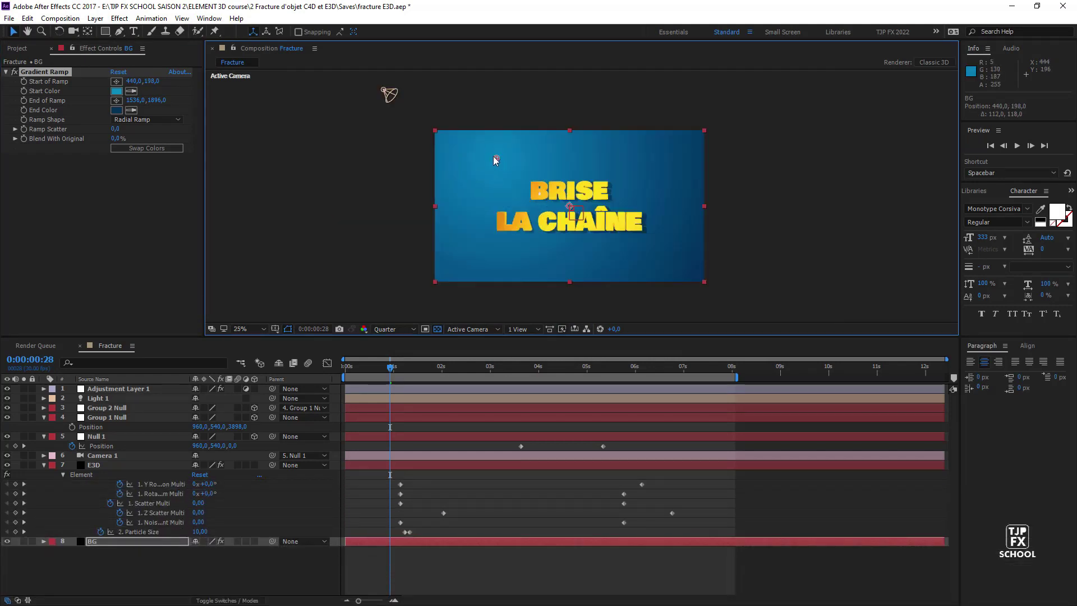
pyautogui.moveTo(470, 138); pyautogui.dragTo(470, 138)
pyautogui.moveTo(565, 221); pyautogui.dragTo(458, 144)
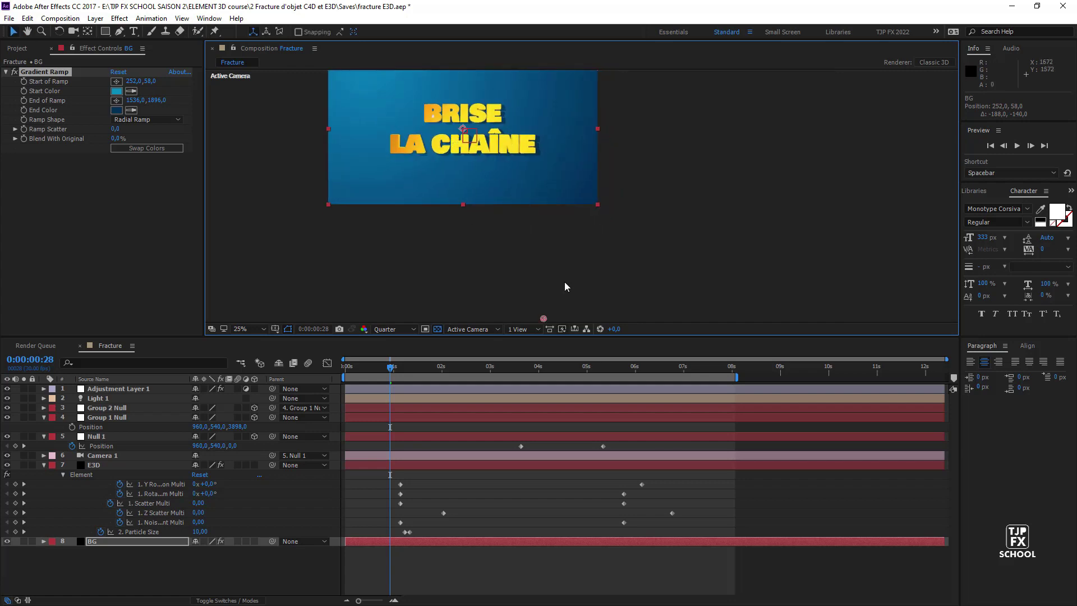
pyautogui.moveTo(543, 319); pyautogui.dragTo(583, 311)
pyautogui.moveTo(555, 207); pyautogui.dragTo(575, 258)
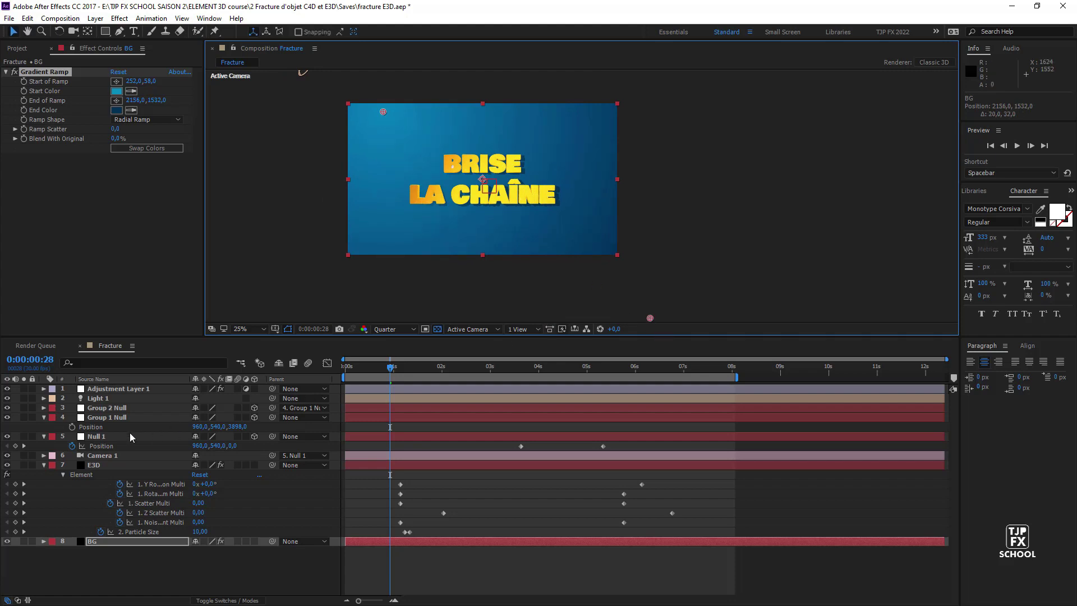
# - Raise the Curves upper point slightly and shift its lower point to the right
pyautogui.click(108, 389)
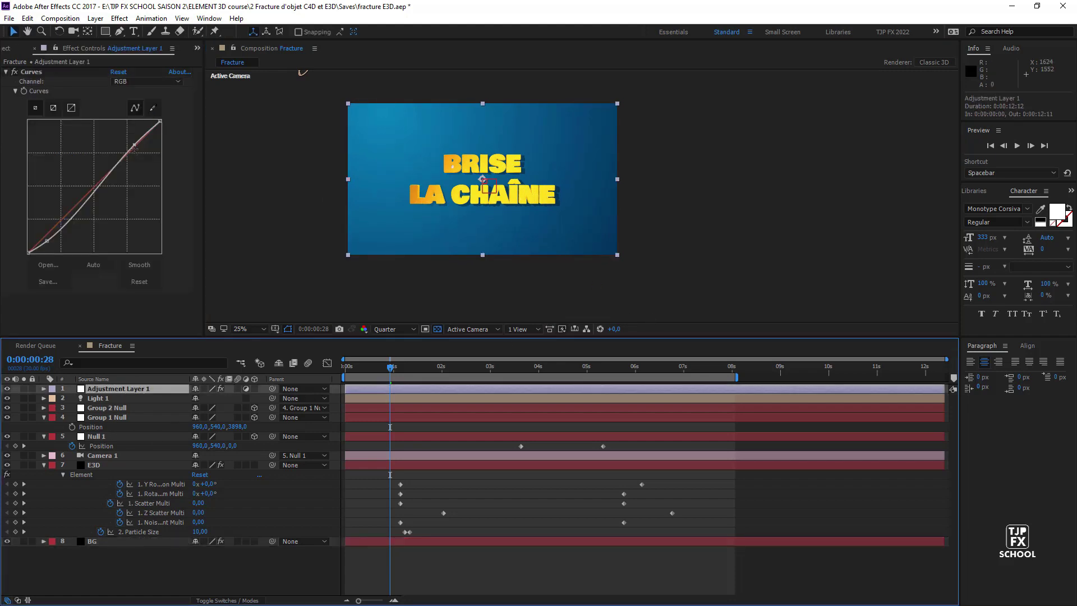
pyautogui.moveTo(134, 145); pyautogui.dragTo(133, 142)
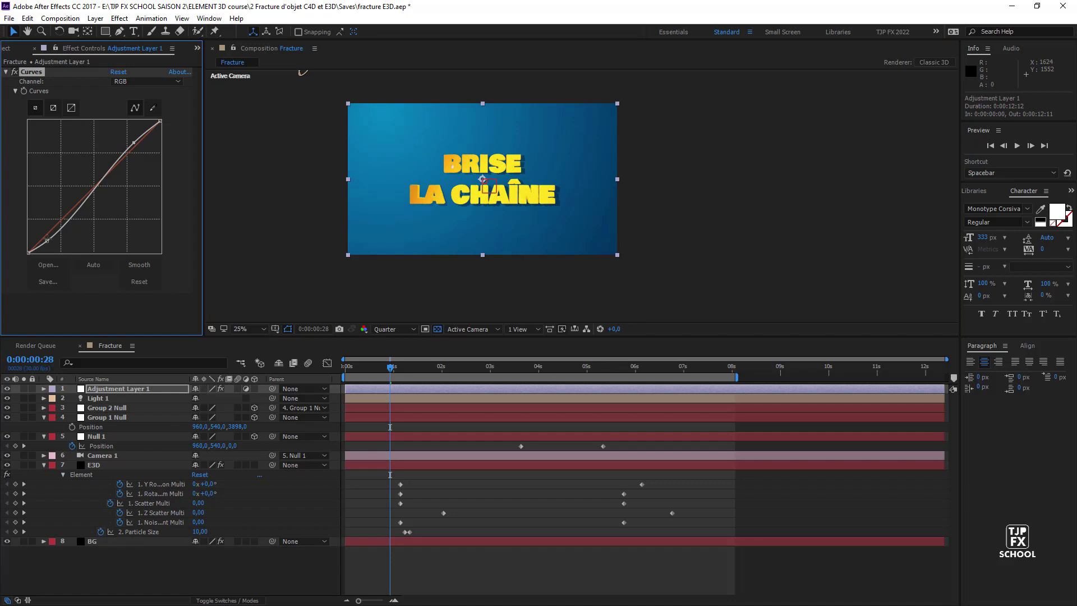
pyautogui.moveTo(47, 242); pyautogui.dragTo(52, 240)
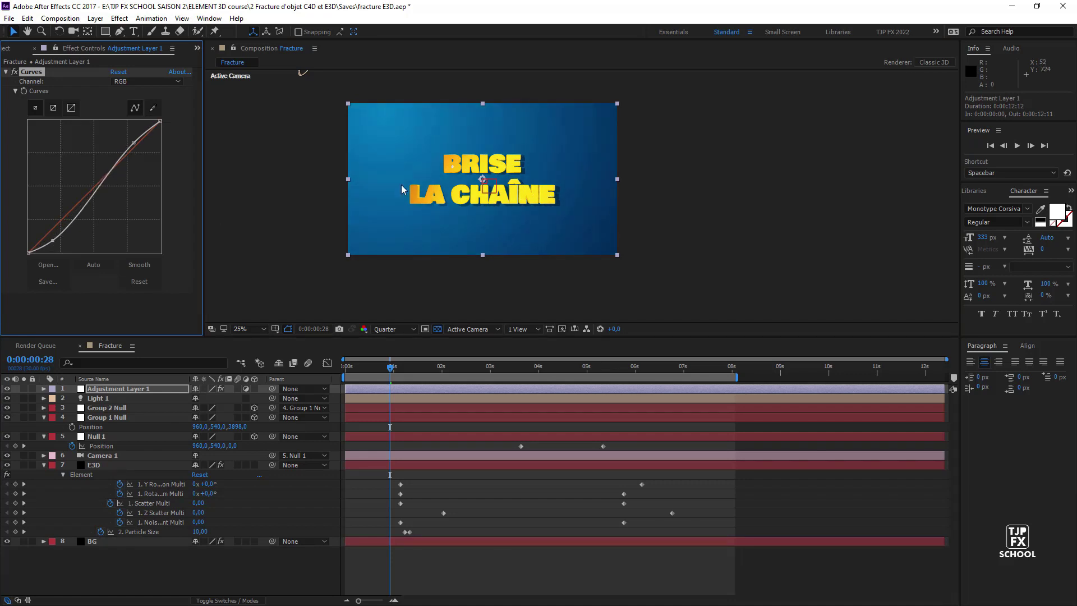
pyautogui.press('.')
pyautogui.click(421, 408)
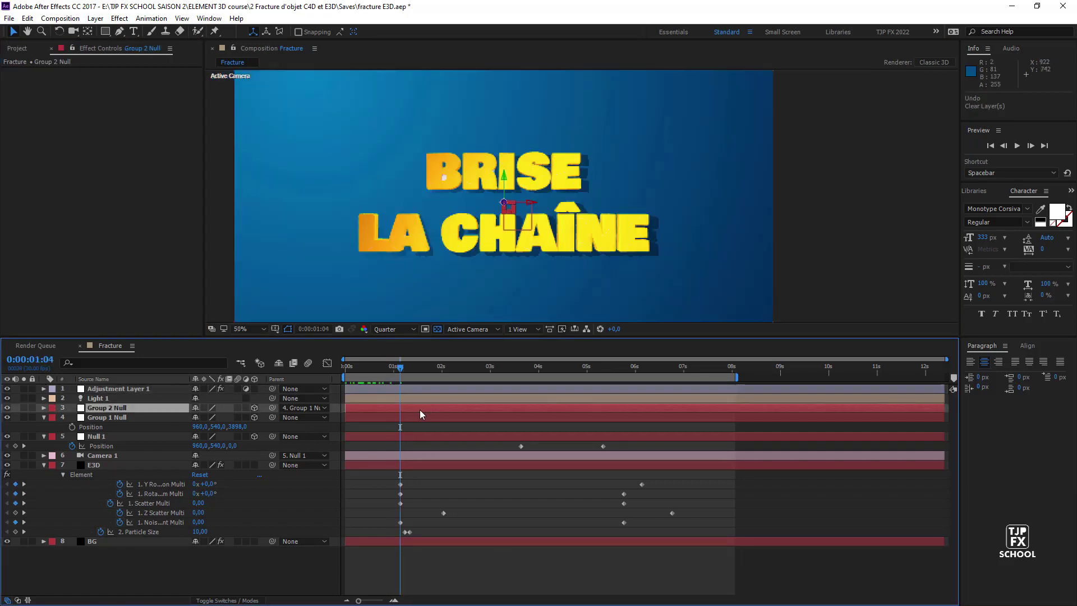
# - Unparent Group 2 Null from Group 1 Null and save the project
pyautogui.click(301, 408)
pyautogui.click(306, 417)
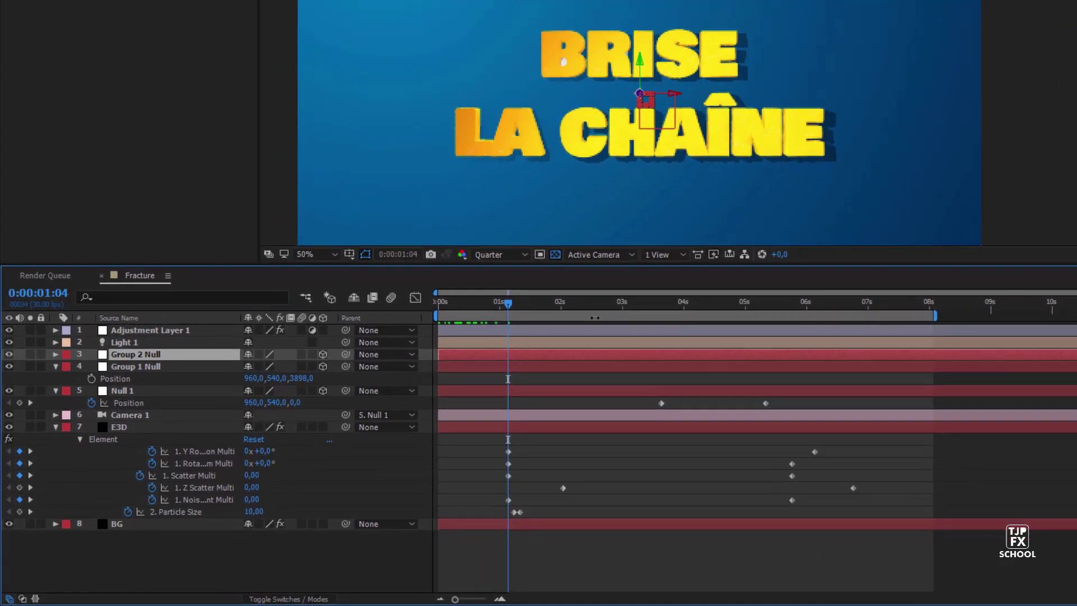
pyautogui.hotkey('ctrl', 's')
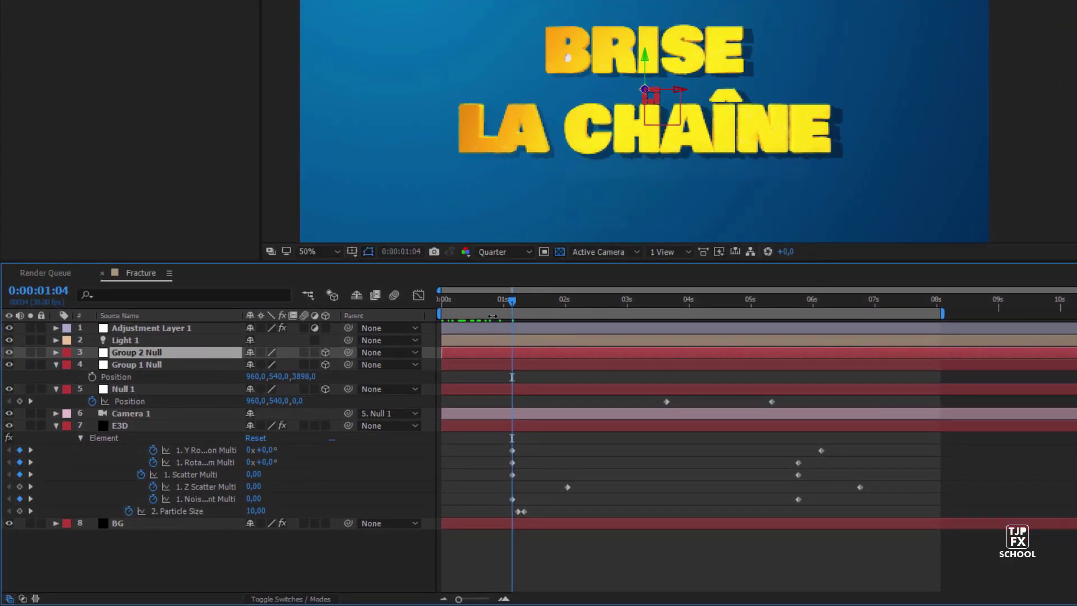
# - Keyframe Group 1 Null's Position, pushing the text along Z out of view at frame 3
pyautogui.click(123, 365)
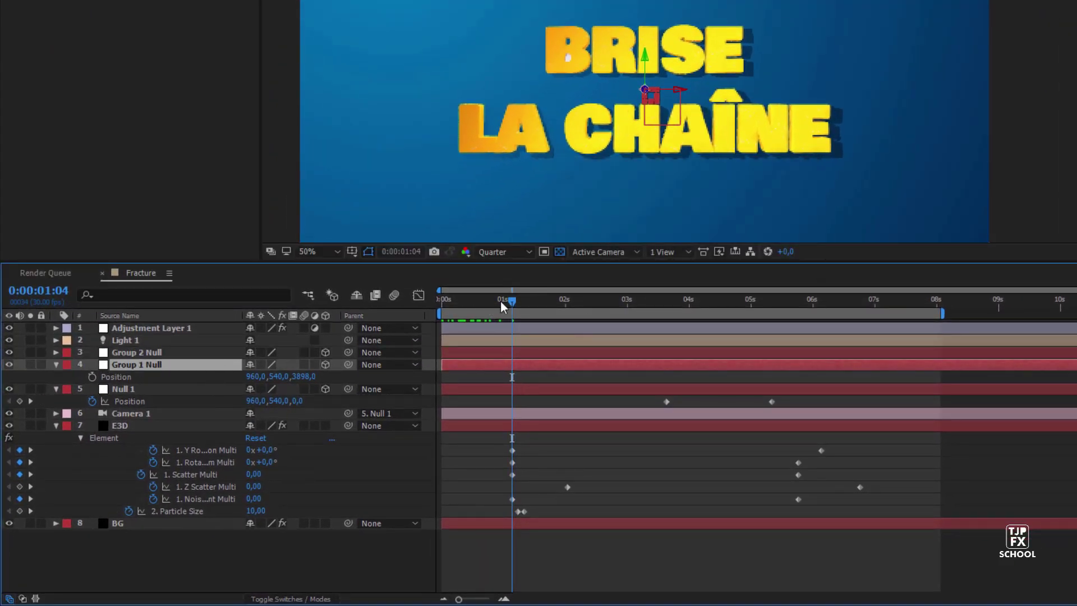
pyautogui.moveTo(501, 301); pyautogui.dragTo(465, 312)
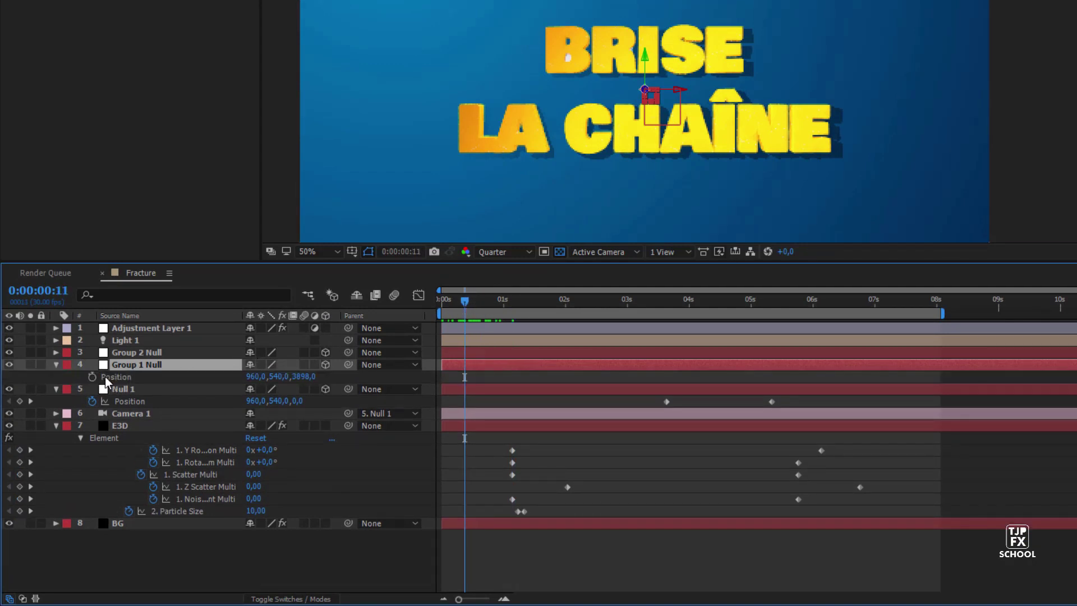
pyautogui.click(93, 377)
pyautogui.moveTo(469, 301); pyautogui.dragTo(449, 306)
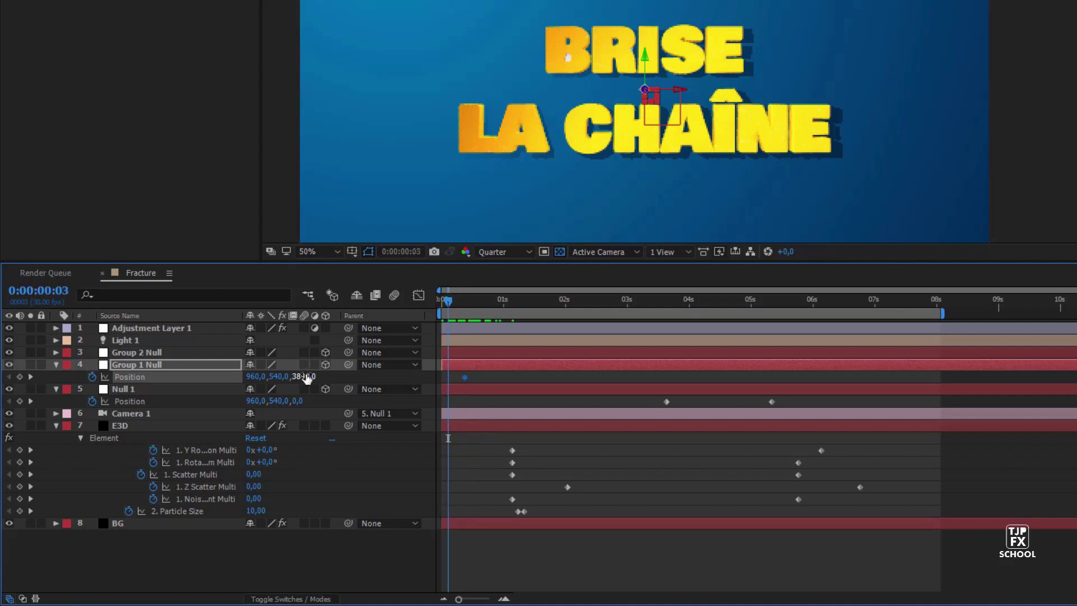
pyautogui.moveTo(297, 376)
pyautogui.mouseDown()
pyautogui.moveTo(319, 376)
pyautogui.moveTo(59, 400)
pyautogui.moveTo(348, 408)
pyautogui.moveTo(169, 382)
pyautogui.mouseUp()
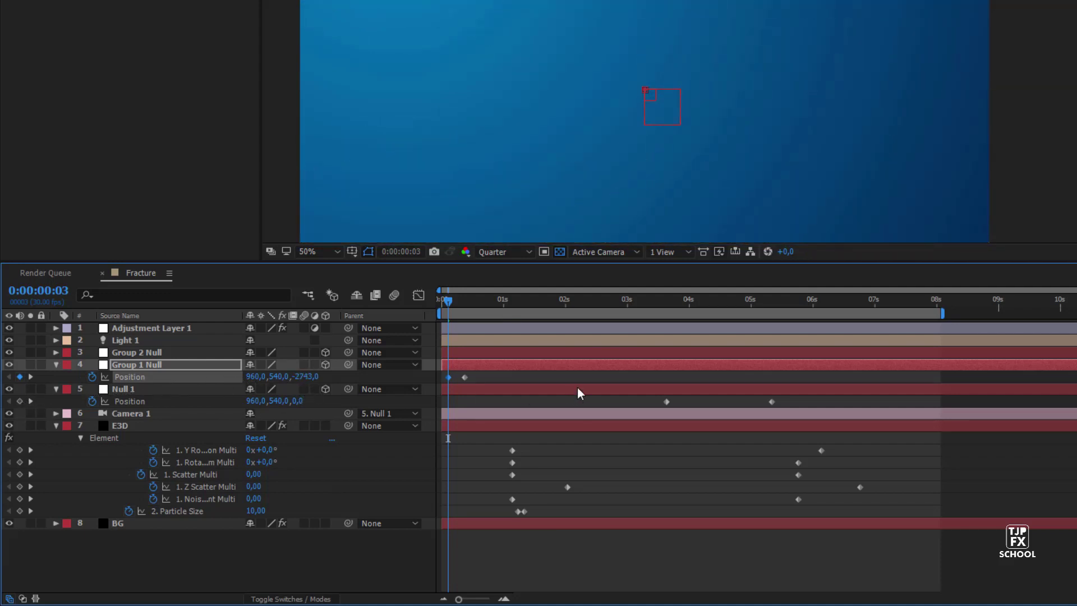
pyautogui.press('space')
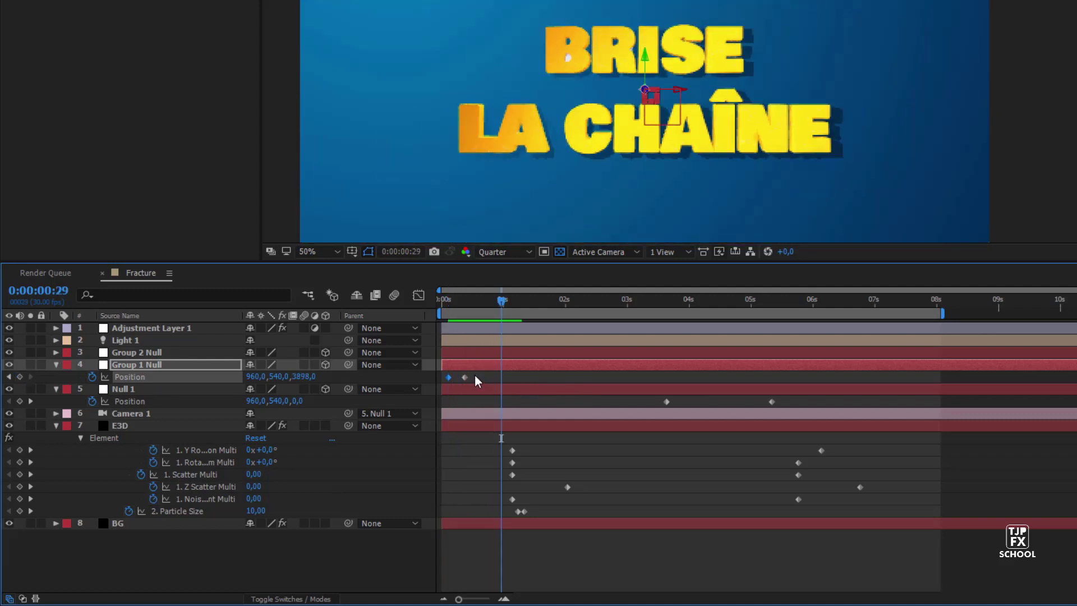
# - Move the second Position keyframe later and preview the fly-in
pyautogui.click(475, 376)
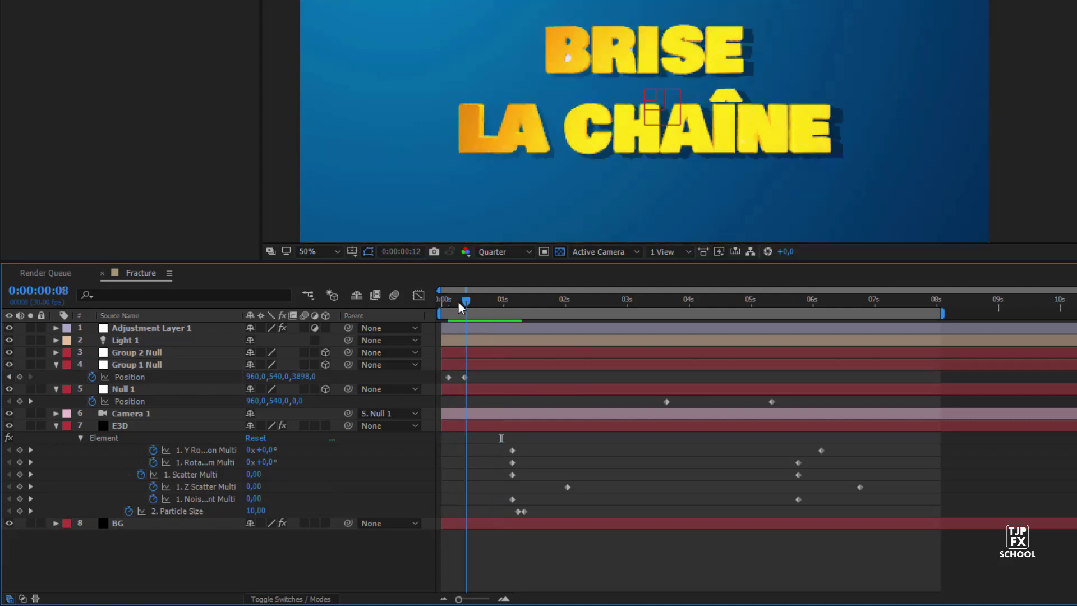
pyautogui.moveTo(469, 300); pyautogui.dragTo(448, 304)
pyautogui.moveTo(465, 377); pyautogui.dragTo(478, 377)
pyautogui.press('space')
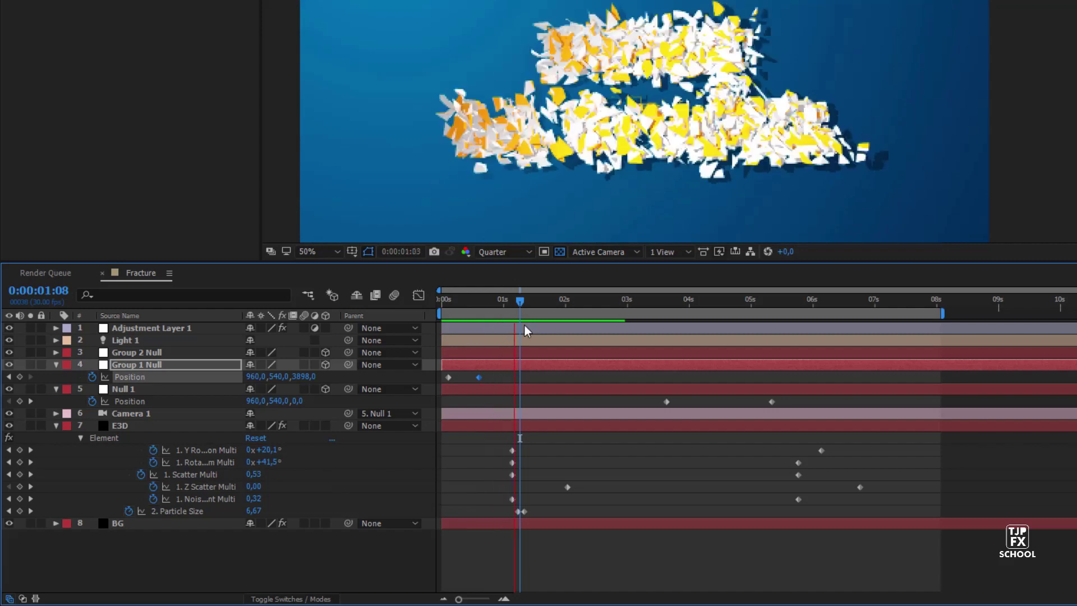
pyautogui.press('space')
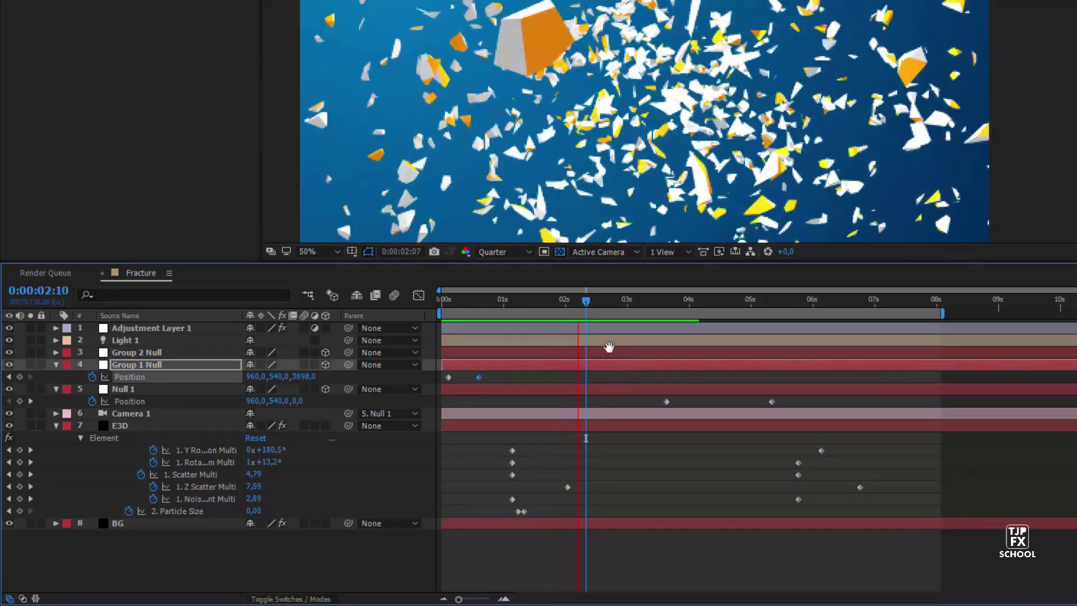
pyautogui.press('space')
pyautogui.click(458, 305)
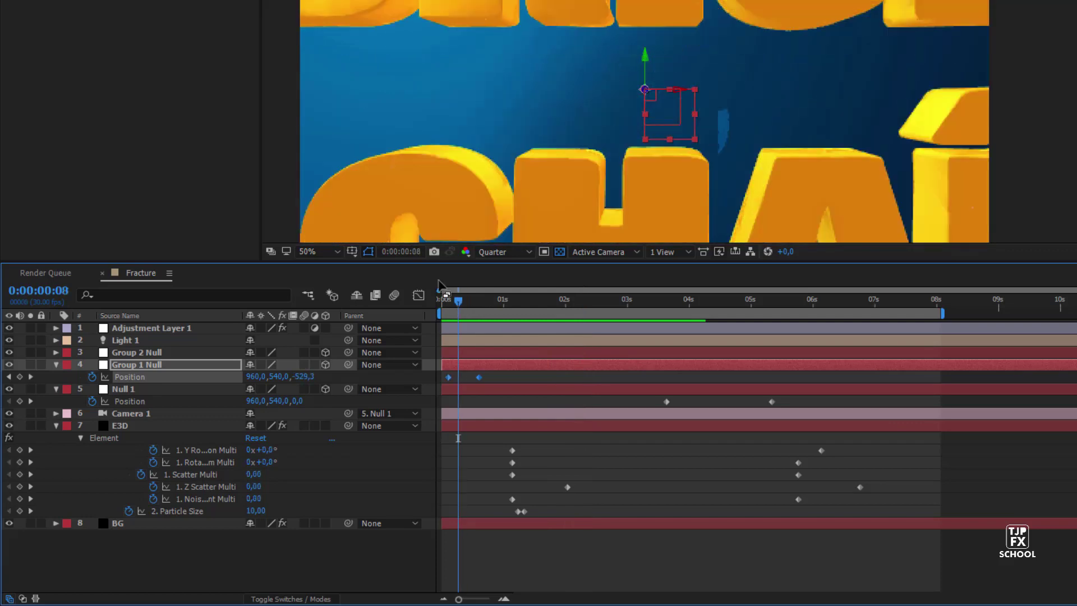
# - Apply Easy Ease to Group 1 Null's Position keyframes and view the speed graph
pyautogui.rightClick(480, 376)
pyautogui.moveTo(602, 554)
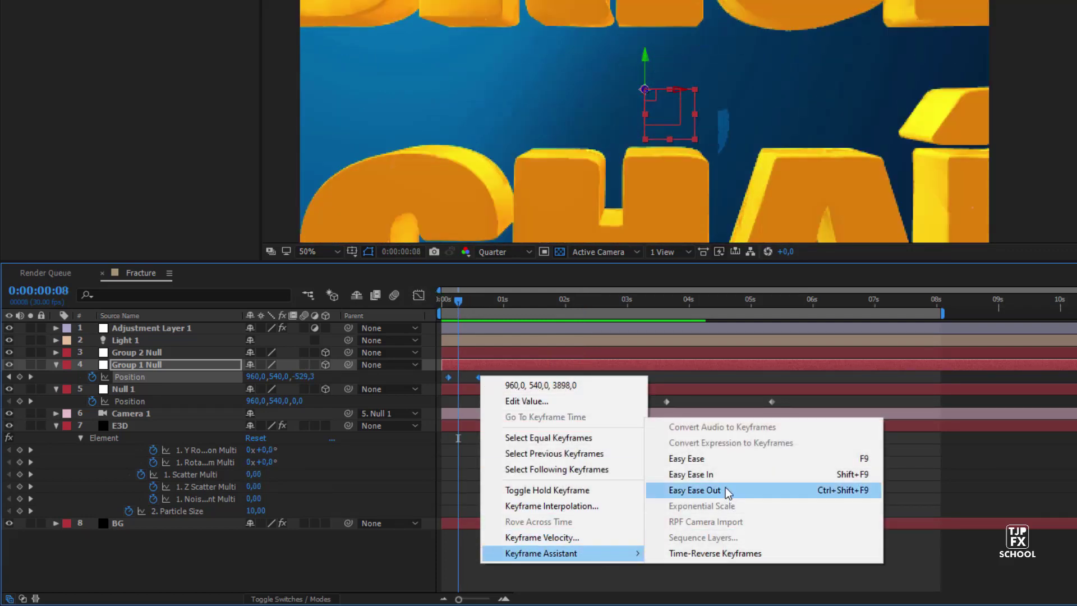
pyautogui.click(722, 461)
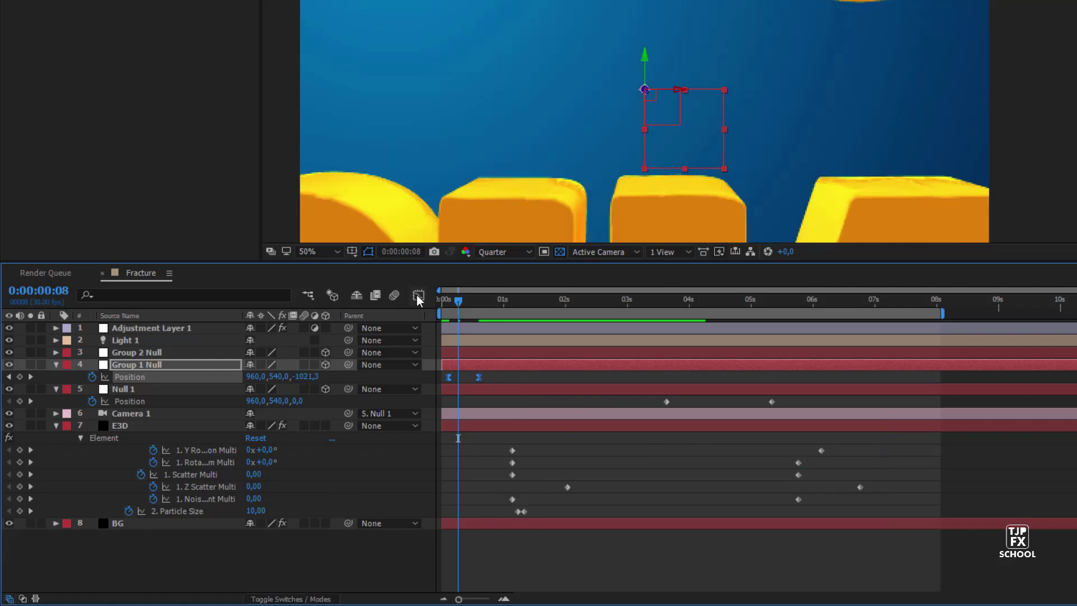
pyautogui.click(418, 296)
pyautogui.click(789, 584)
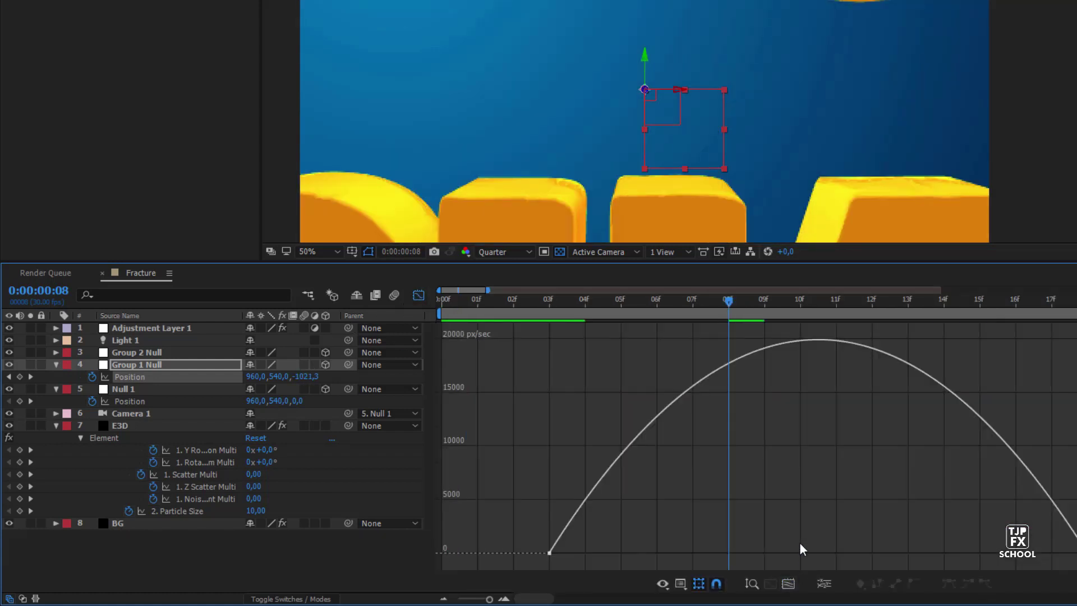
# - Reshape the speed curve influences for a fast launch and longer slowdown, then preview
pyautogui.moveTo(509, 532); pyautogui.dragTo(1071, 578)
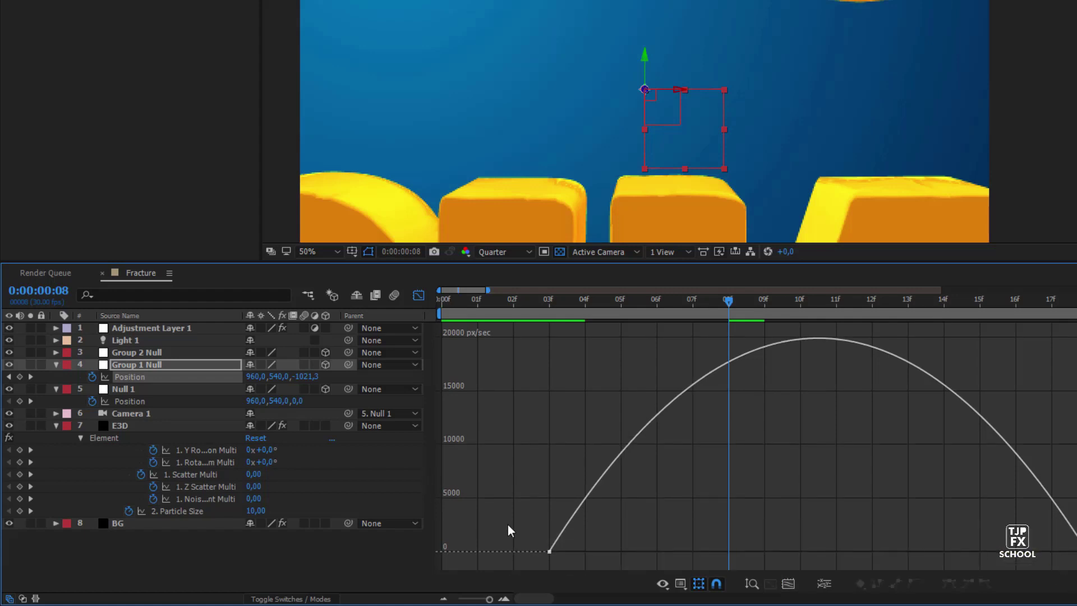
pyautogui.moveTo(509, 531); pyautogui.dragTo(1024, 567)
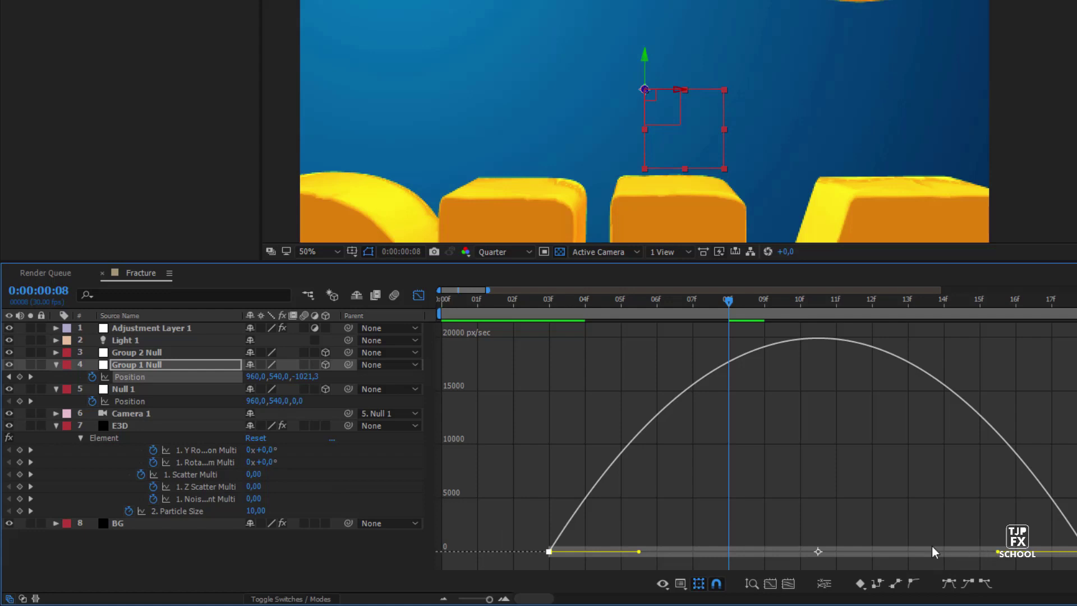
pyautogui.moveTo(931, 547)
pyautogui.mouseDown()
pyautogui.moveTo(862, 542)
pyautogui.moveTo(863, 552)
pyautogui.mouseUp()
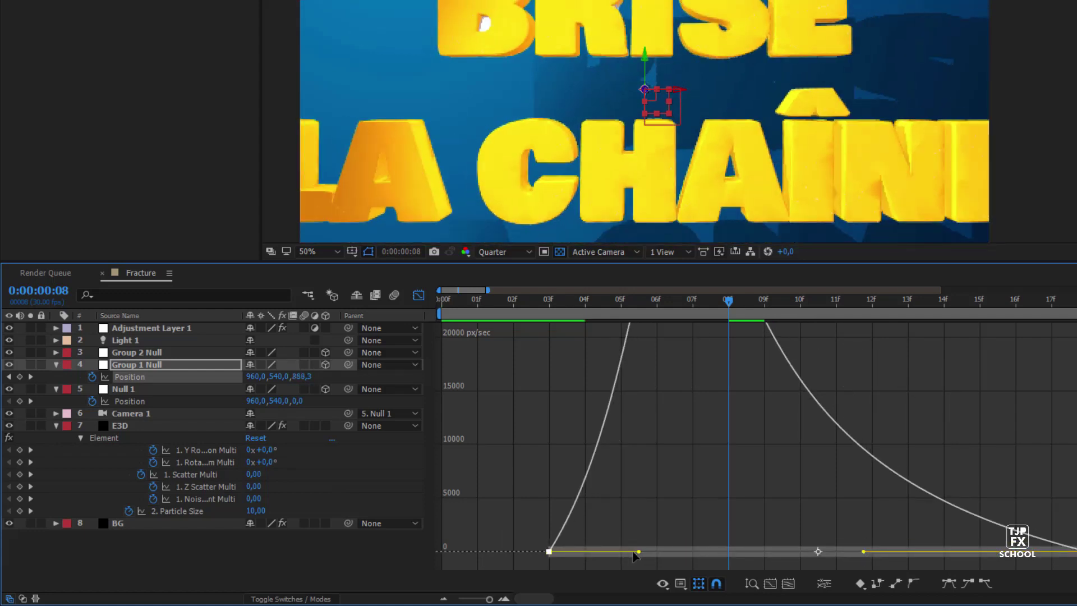
pyautogui.moveTo(638, 552); pyautogui.dragTo(605, 552)
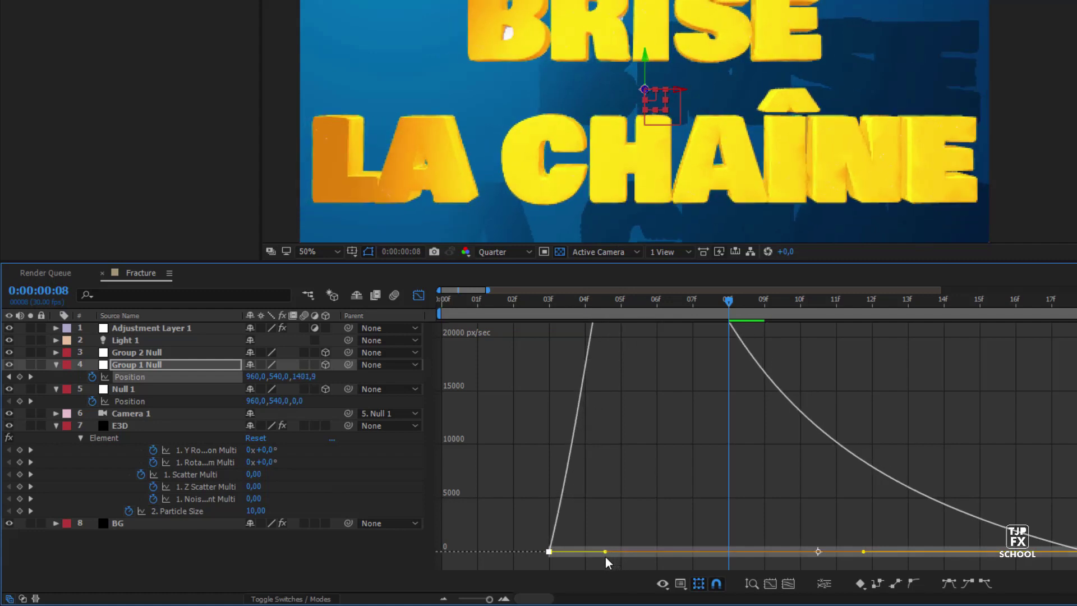
pyautogui.click(418, 295)
pyautogui.click(466, 301)
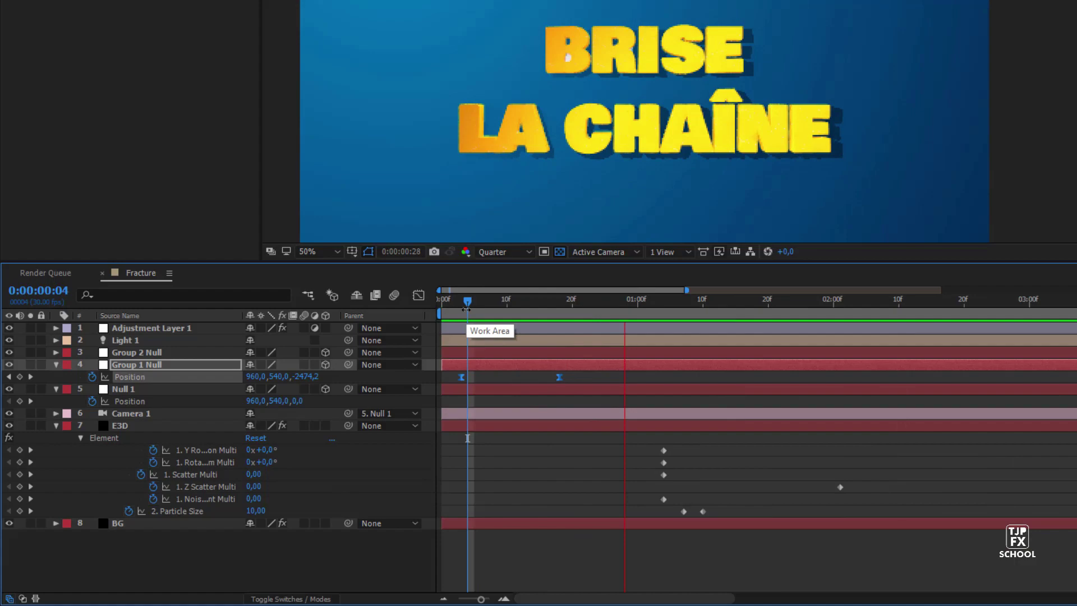
pyautogui.press('space')
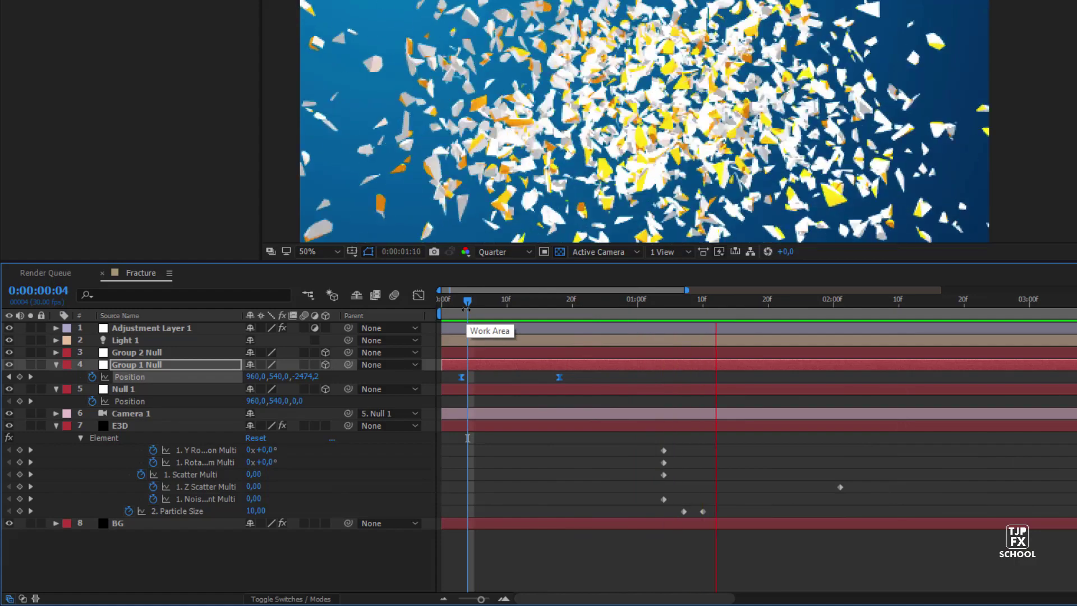
# - Apply Unsharp Mask to Adjustment Layer 1
pyautogui.click(147, 328)
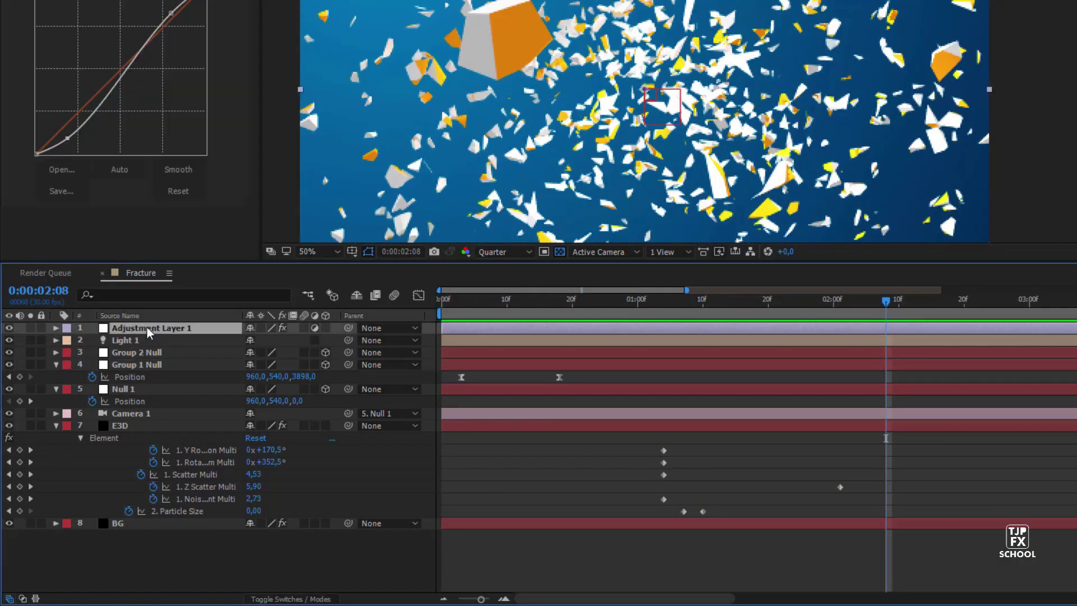
pyautogui.hotkey('ctrl', 'space')
pyautogui.write('un')
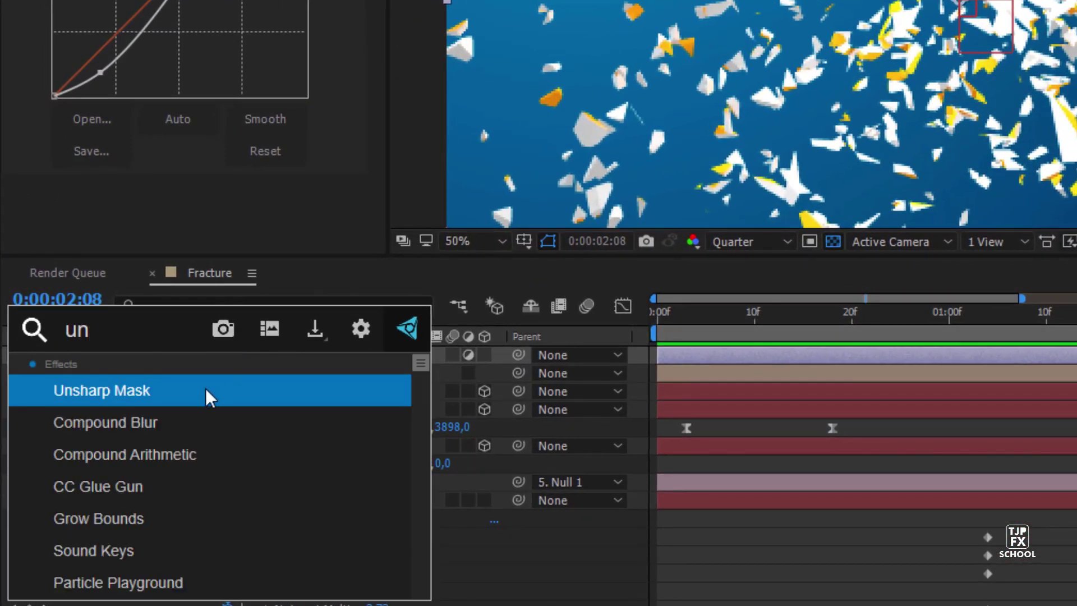
pyautogui.click(205, 389)
# - Add a Sharpen effect to the adjustment layer with Amount 10
pyautogui.hotkey('ctrl', 'space')
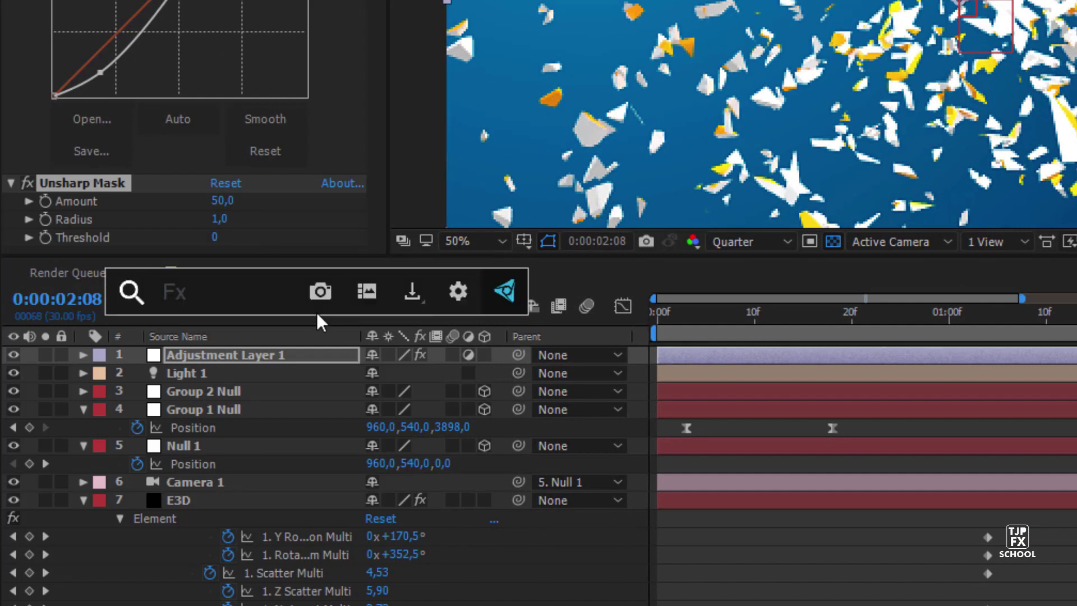
pyautogui.write('sah')
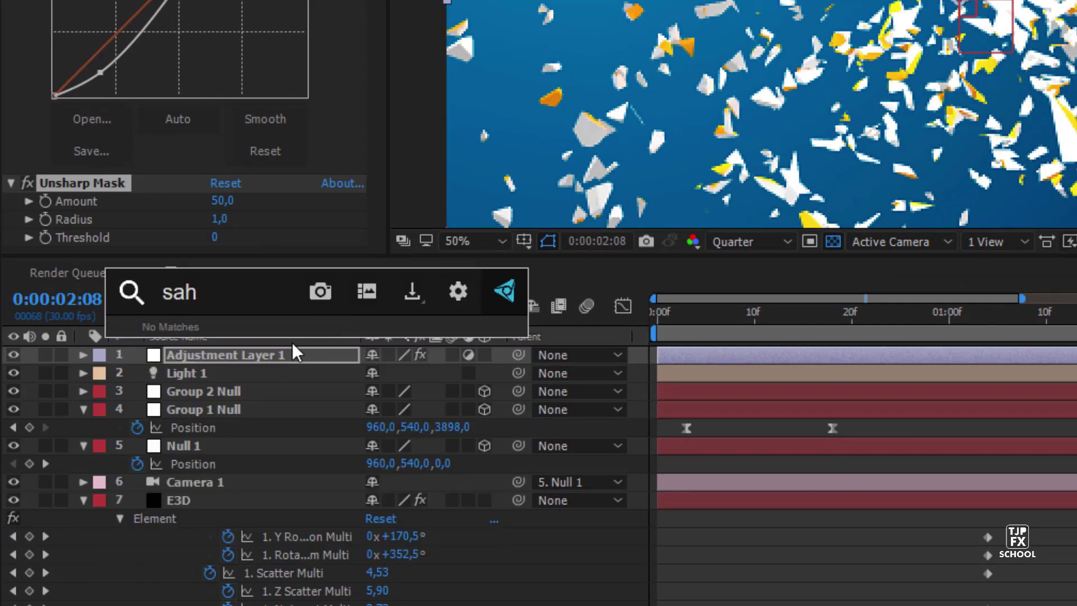
pyautogui.press('BackSpace')
pyautogui.press('BackSpace')
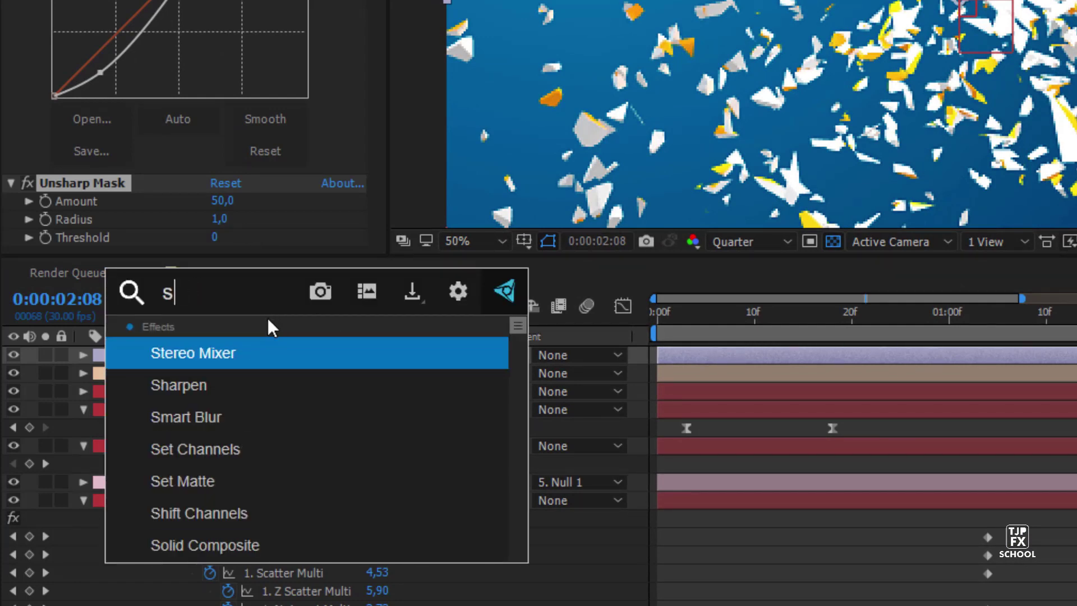
pyautogui.click(235, 375)
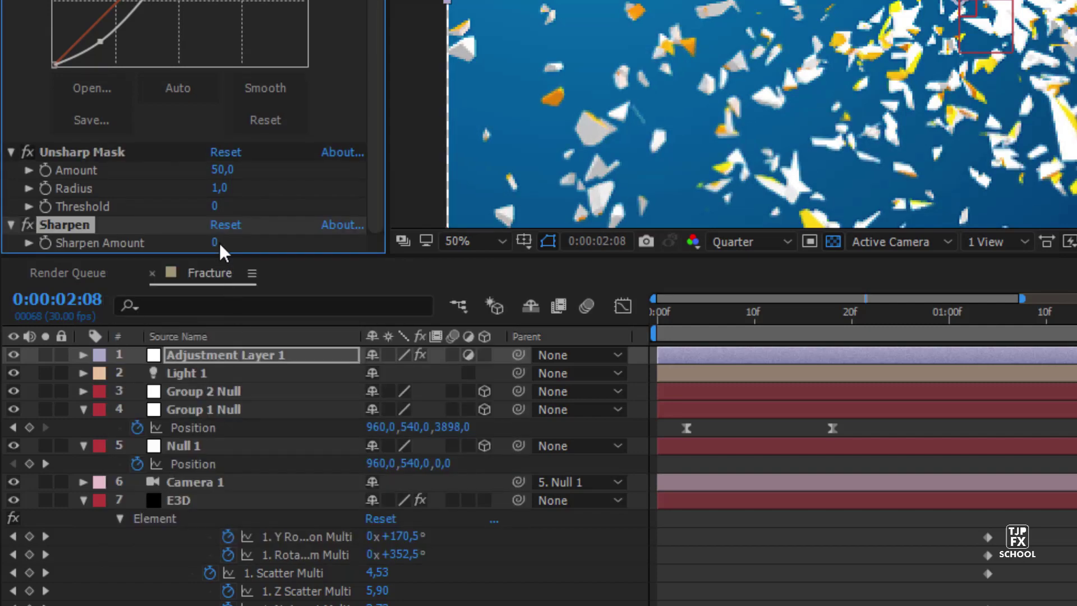
pyautogui.click(215, 242)
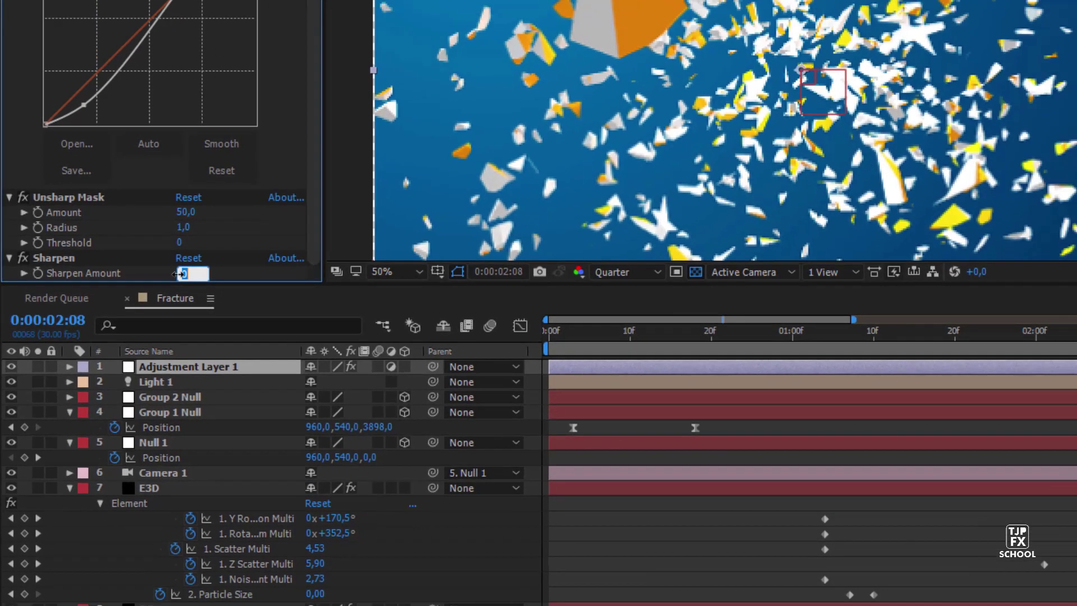
pyautogui.write('10')
pyautogui.press('Return')
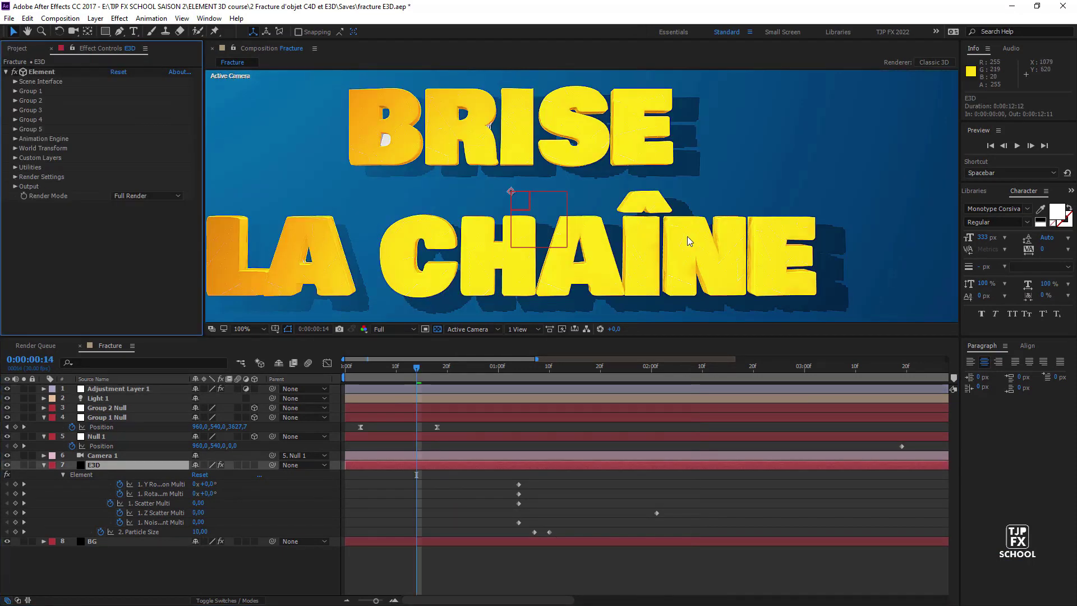
pyautogui.scroll(-2, 615, 245)
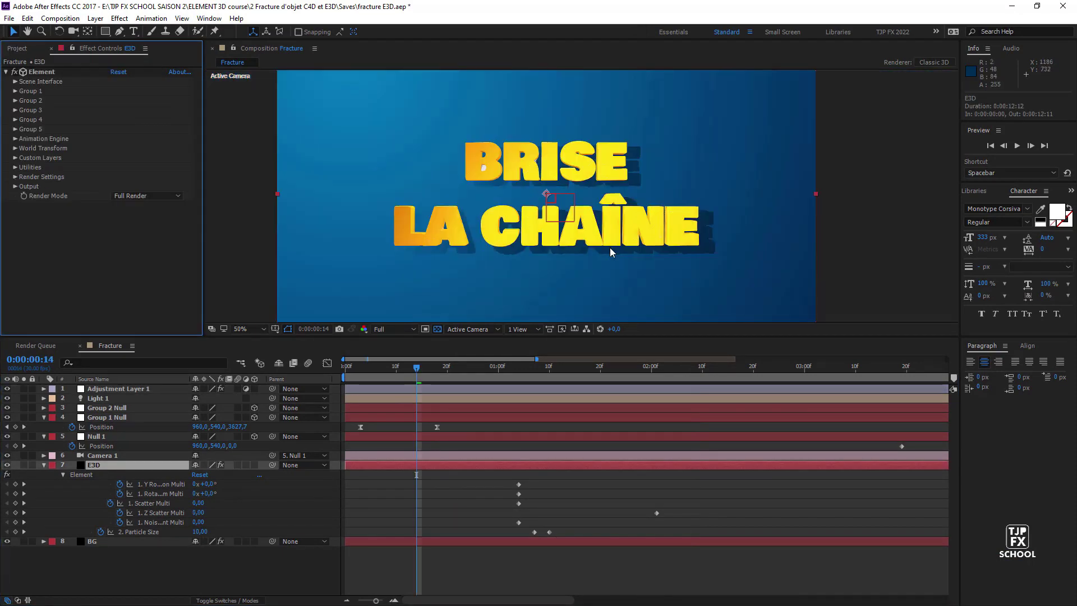
pyautogui.click(472, 367)
pyautogui.moveTo(474, 372); pyautogui.dragTo(503, 369)
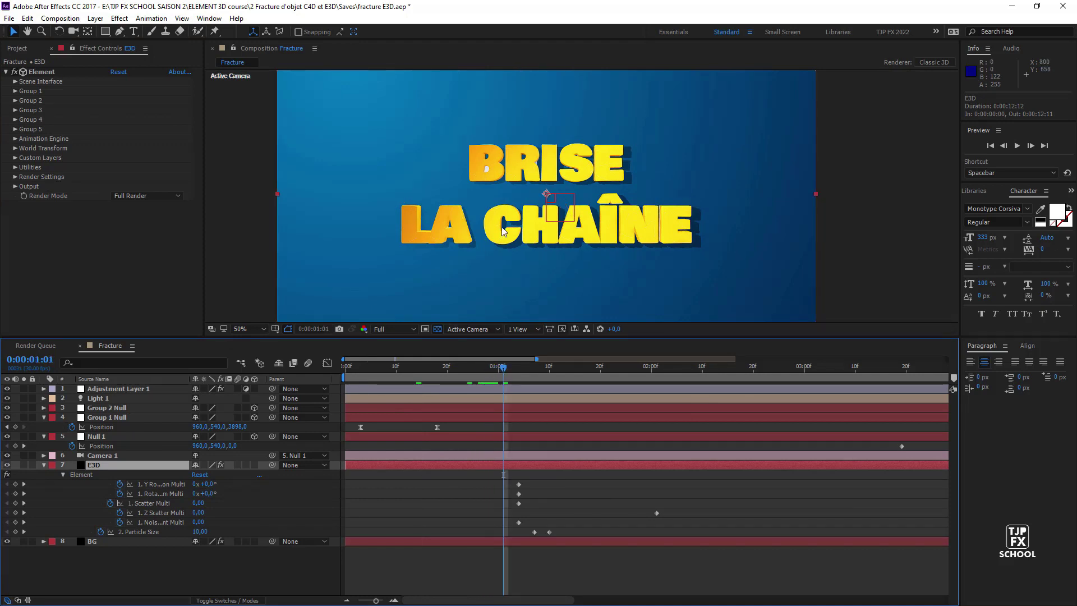
pyautogui.scroll(2, 472, 242)
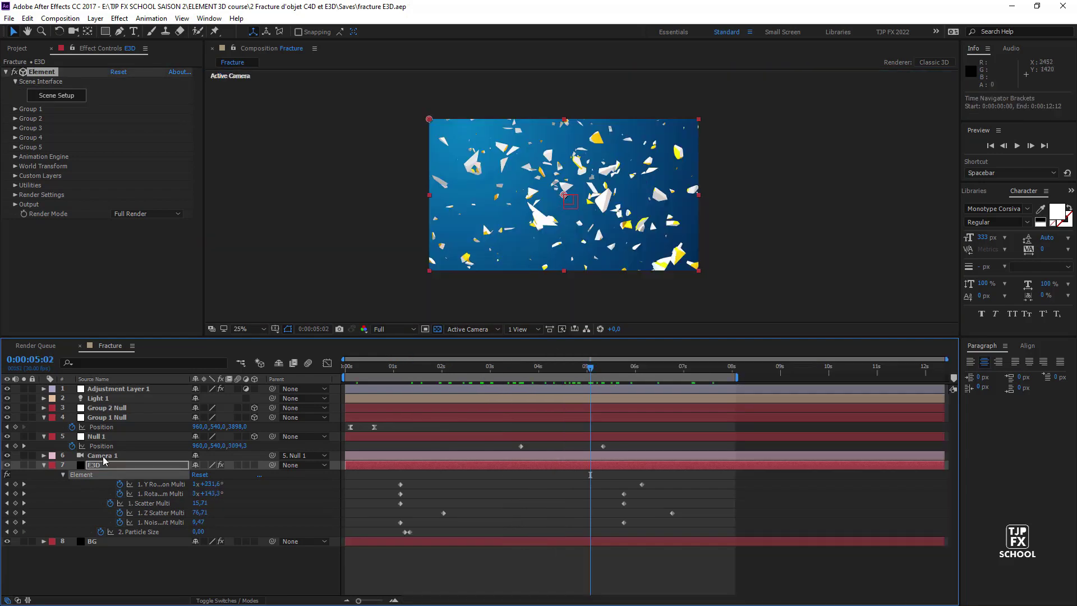
# - Turn on Camera 1's depth of field and set its Aperture to 100 pixels
pyautogui.click(103, 455)
pyautogui.press('a')
pyautogui.press('a')
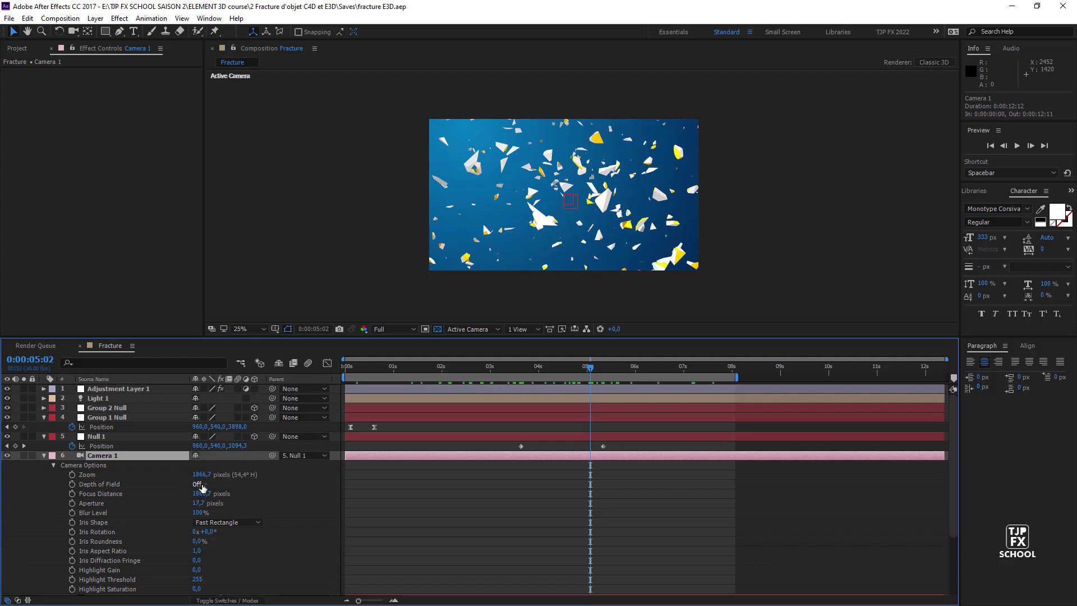
pyautogui.click(200, 484)
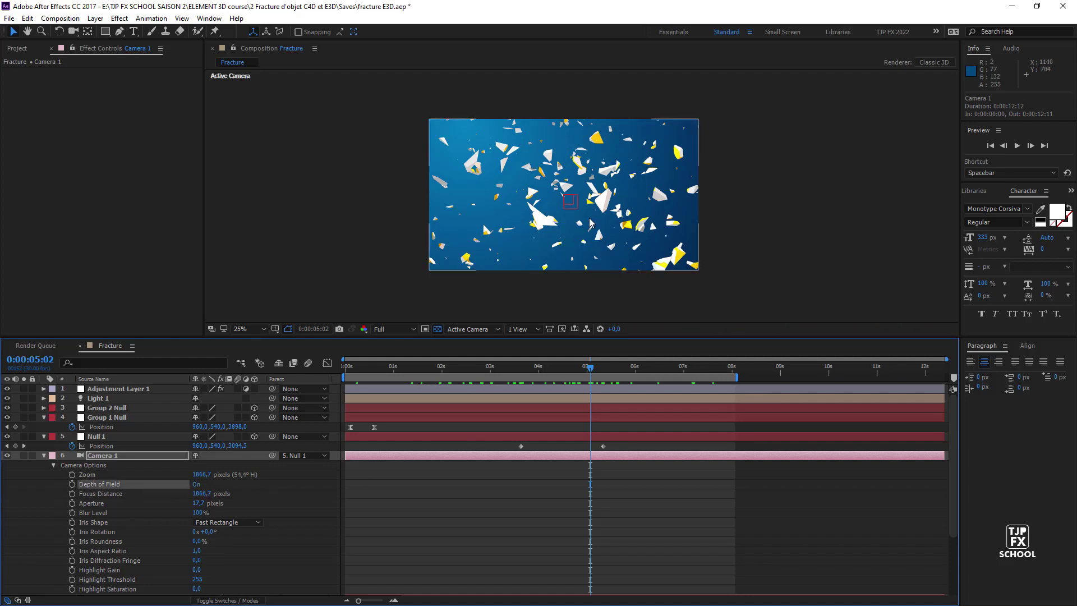
pyautogui.scroll(2, 590, 222)
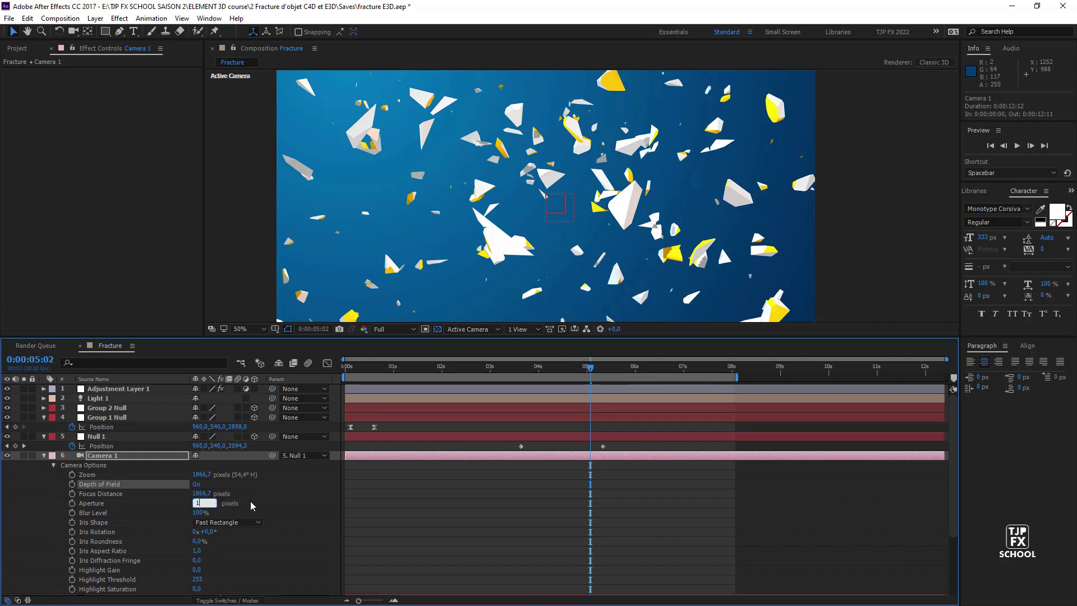
pyautogui.click(205, 502)
pyautogui.write('100')
pyautogui.press('Return')
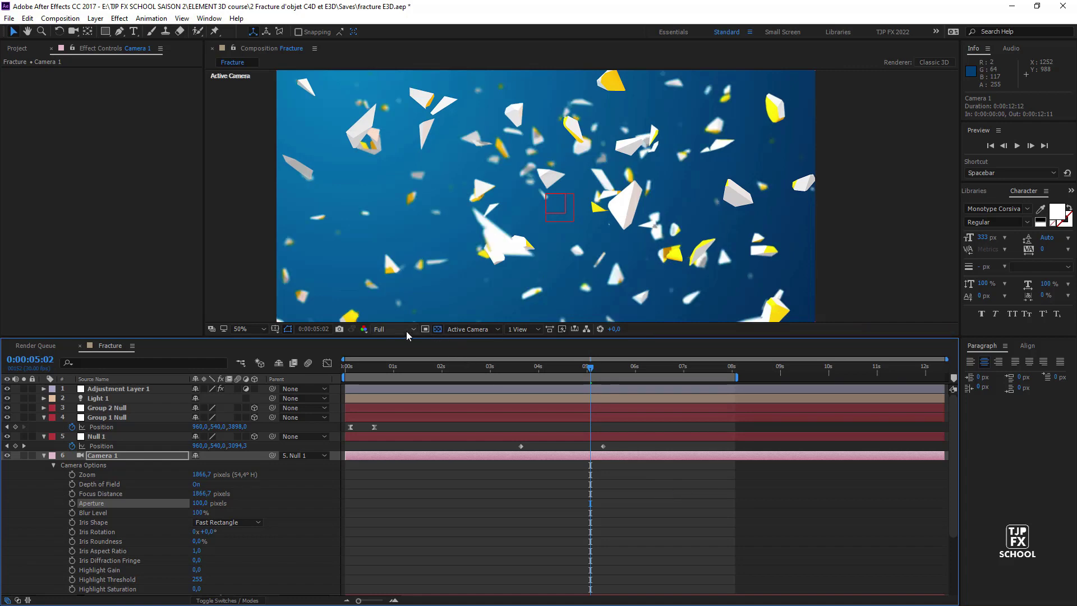
pyautogui.click(382, 374)
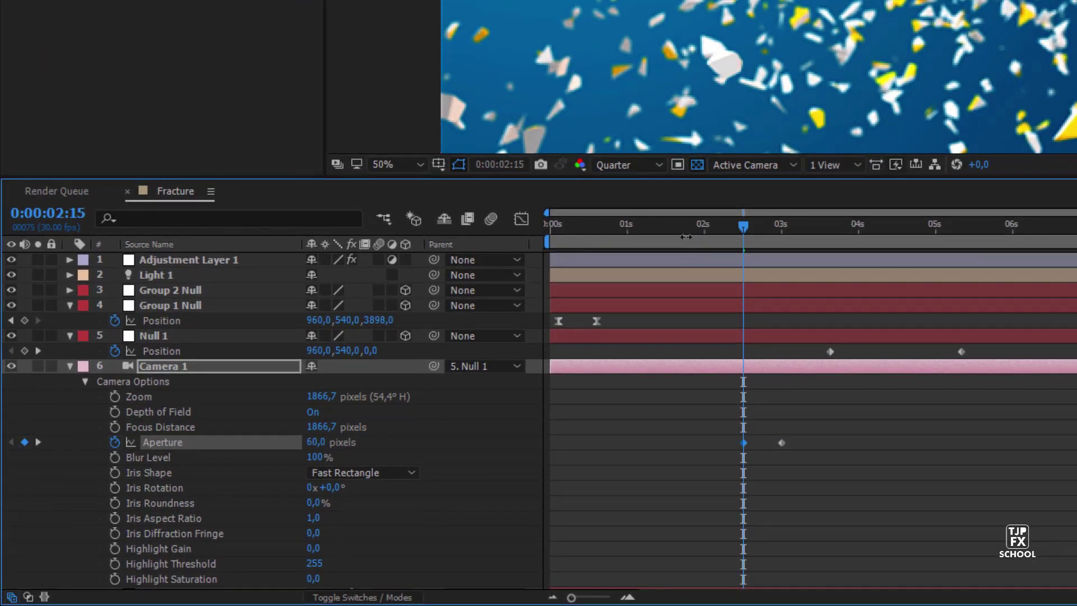
# - At frame 00:18, set Camera 1's Aperture to 6 px, delete the extra keyframe, and move it later
pyautogui.moveTo(686, 236); pyautogui.dragTo(611, 230)
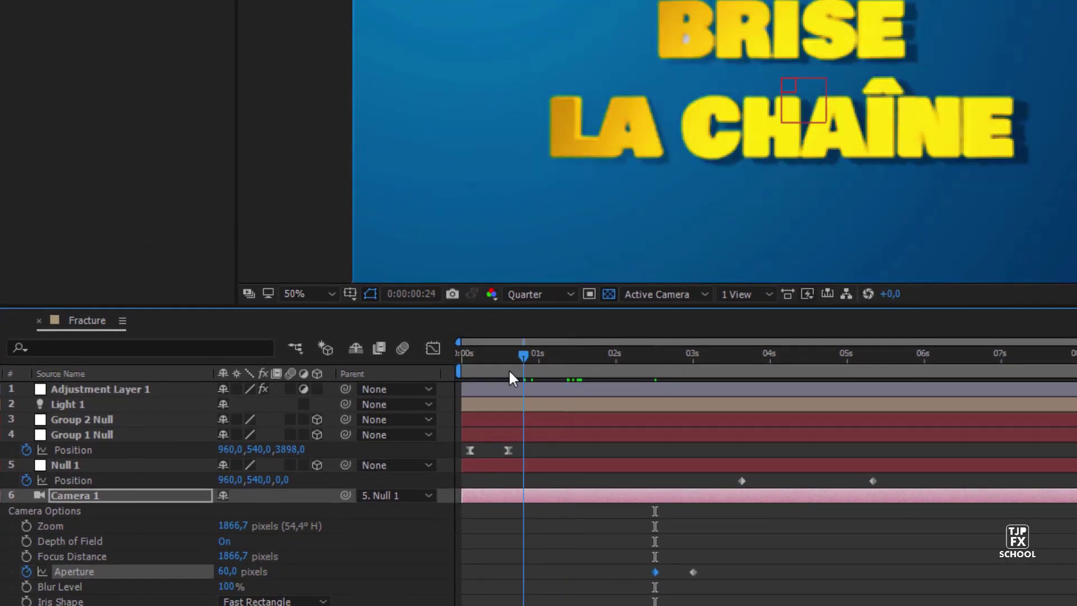
pyautogui.moveTo(509, 371); pyautogui.dragTo(510, 383)
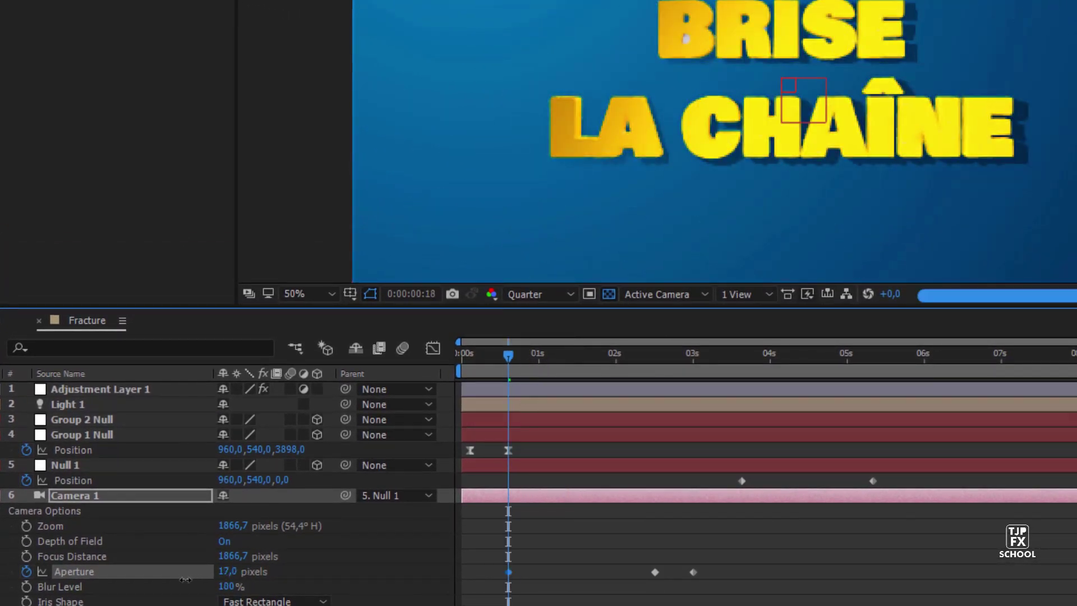
pyautogui.moveTo(191, 579); pyautogui.dragTo(179, 580)
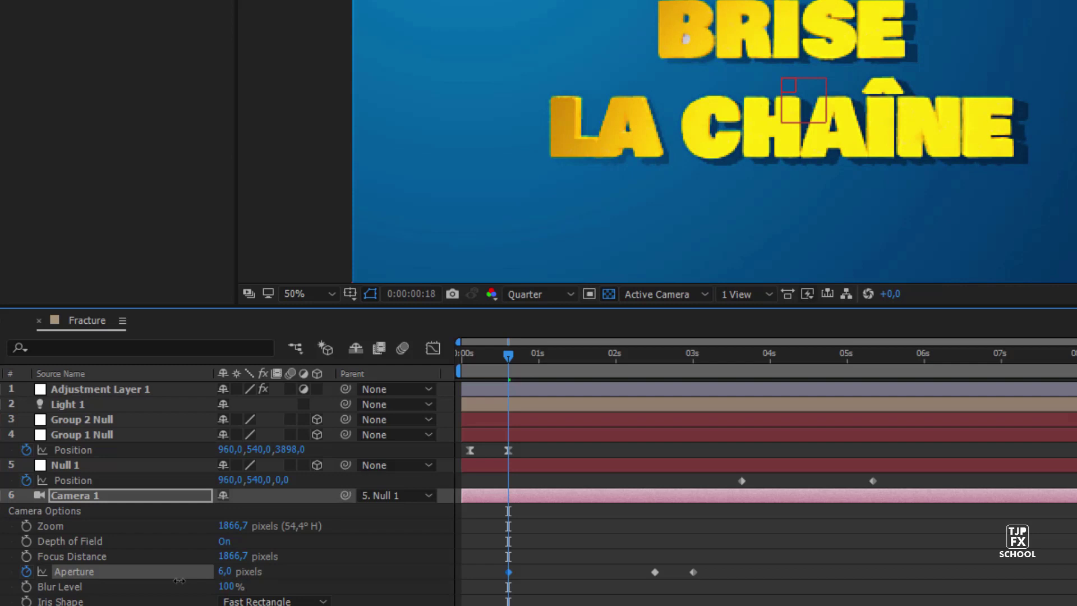
pyautogui.click(652, 571)
pyautogui.press('Delete')
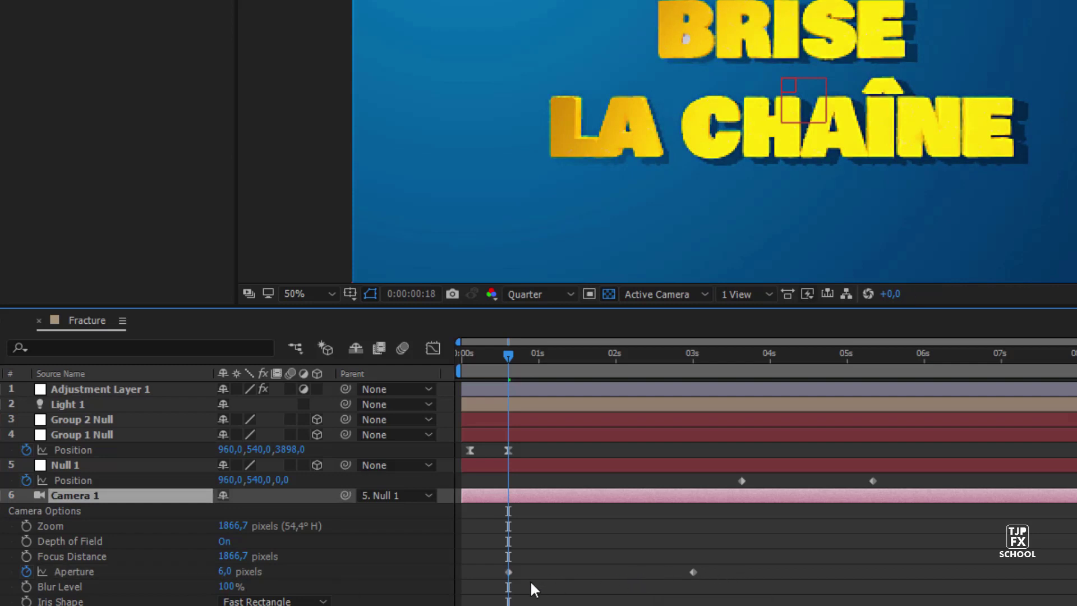
pyautogui.moveTo(508, 571); pyautogui.dragTo(663, 570)
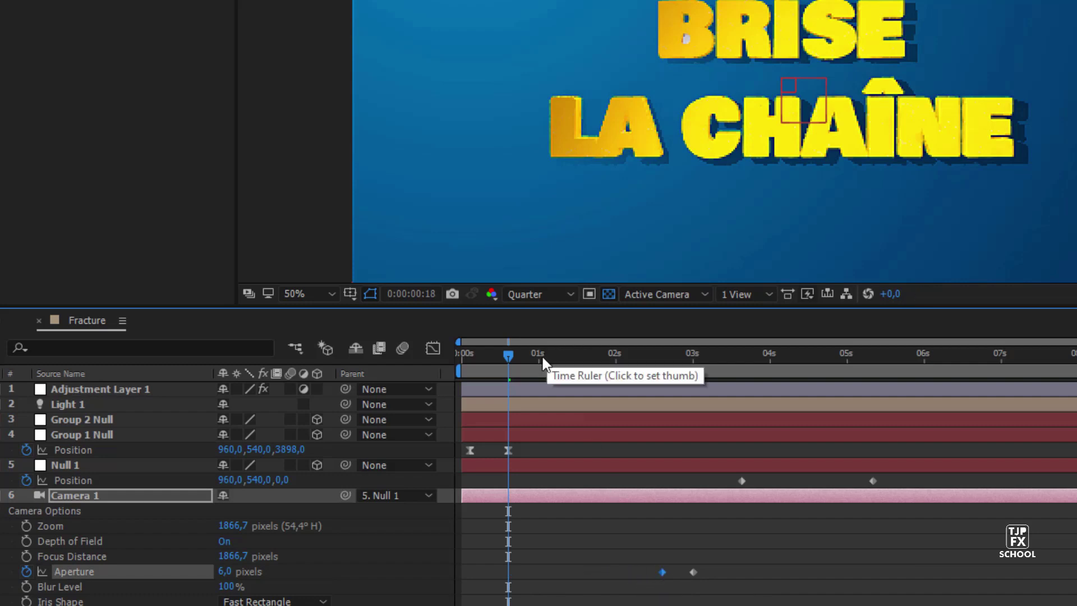
# - Shift both Aperture keyframes earlier to around 01:15 and preview the blur
pyautogui.moveTo(483, 358); pyautogui.dragTo(576, 380)
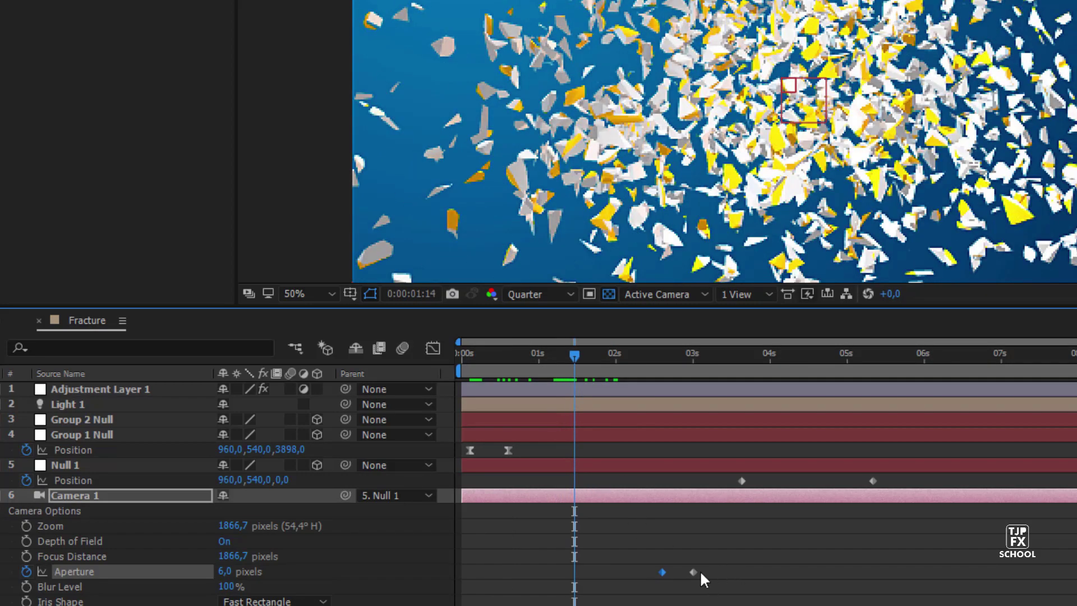
pyautogui.moveTo(662, 570); pyautogui.dragTo(570, 578)
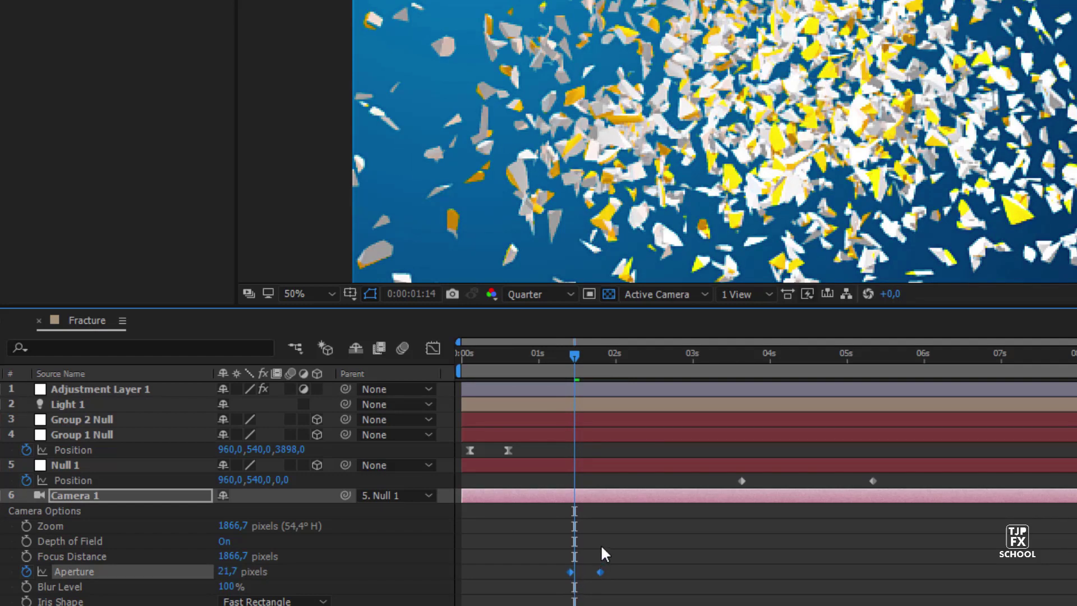
pyautogui.press('space')
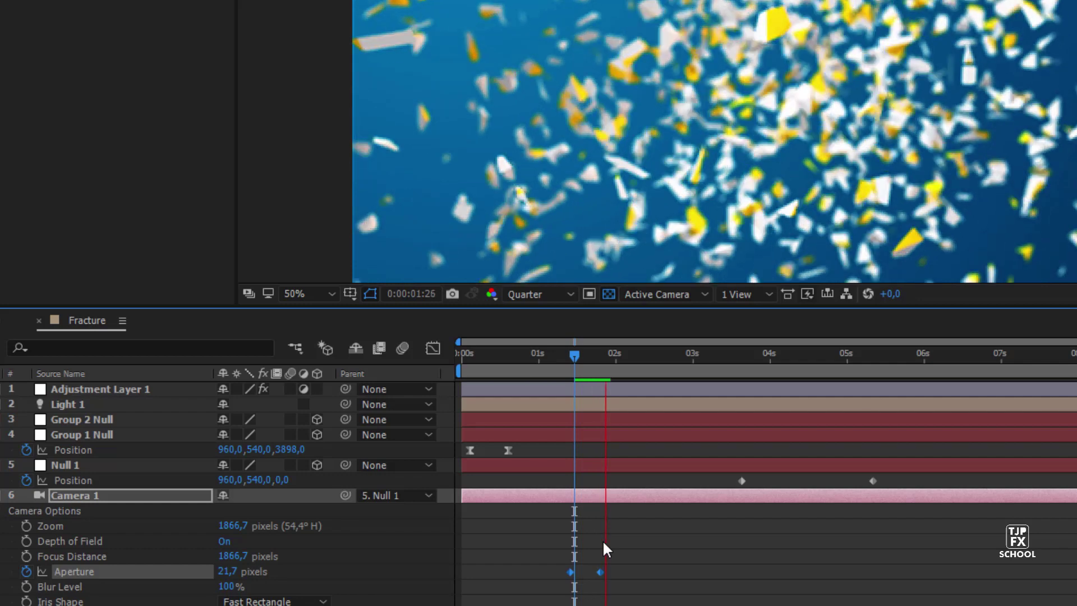
pyautogui.moveTo(599, 572); pyautogui.dragTo(606, 570)
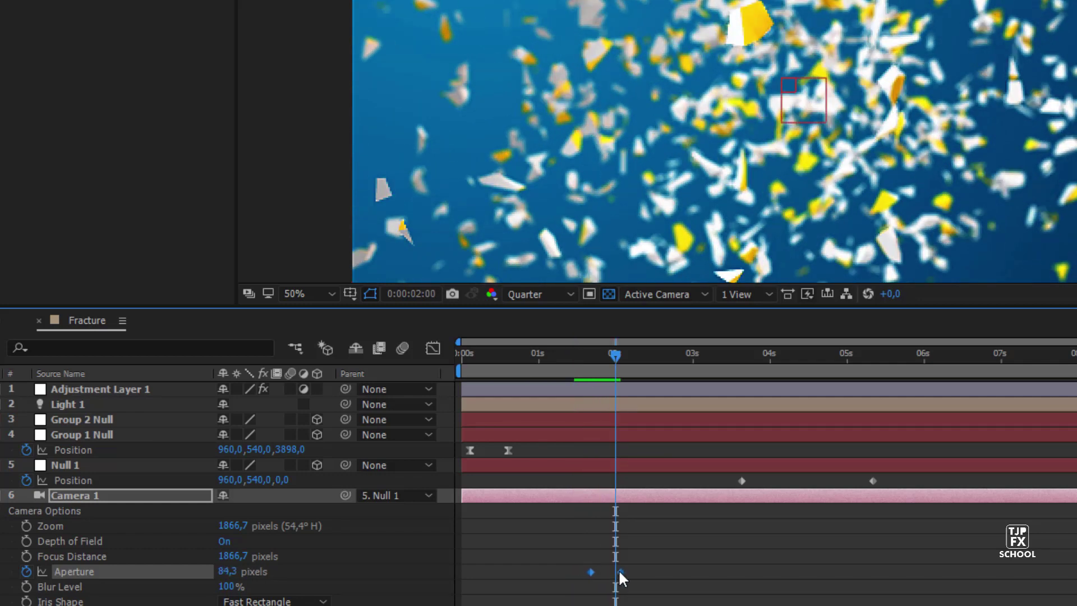
# - Preview the blur from about 01:14 and end the work area around 05:23
pyautogui.click(582, 357)
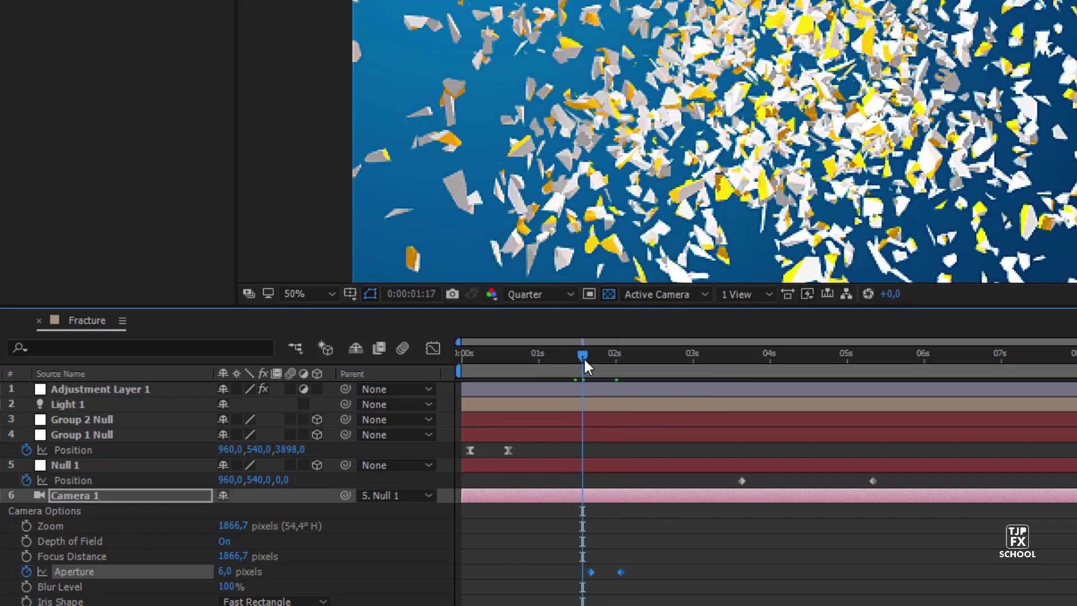
pyautogui.press('space')
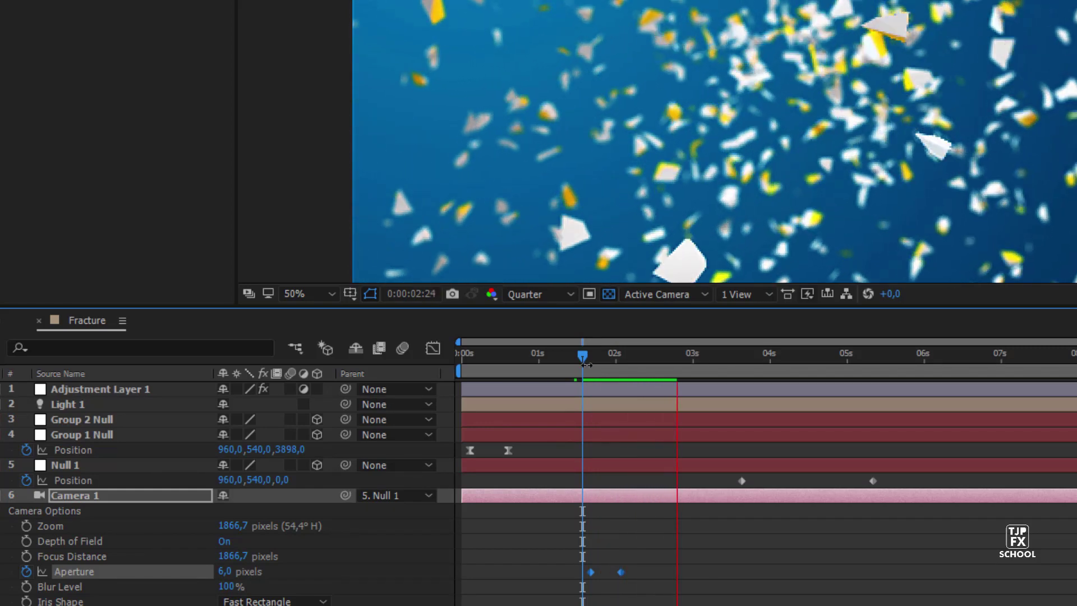
pyautogui.press('space')
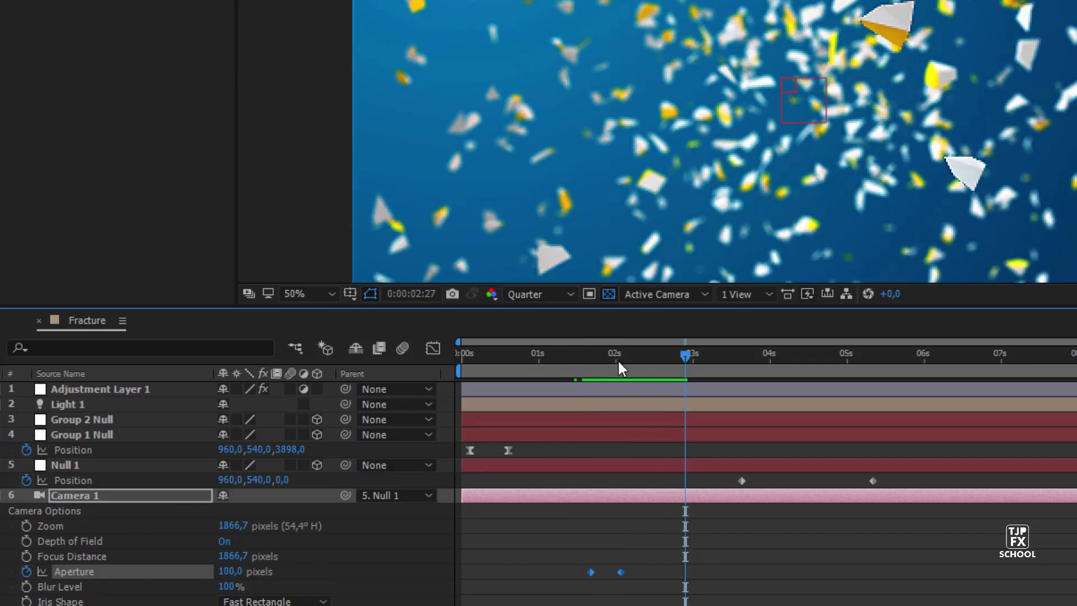
pyautogui.moveTo(619, 367); pyautogui.dragTo(574, 373)
pyautogui.press('space')
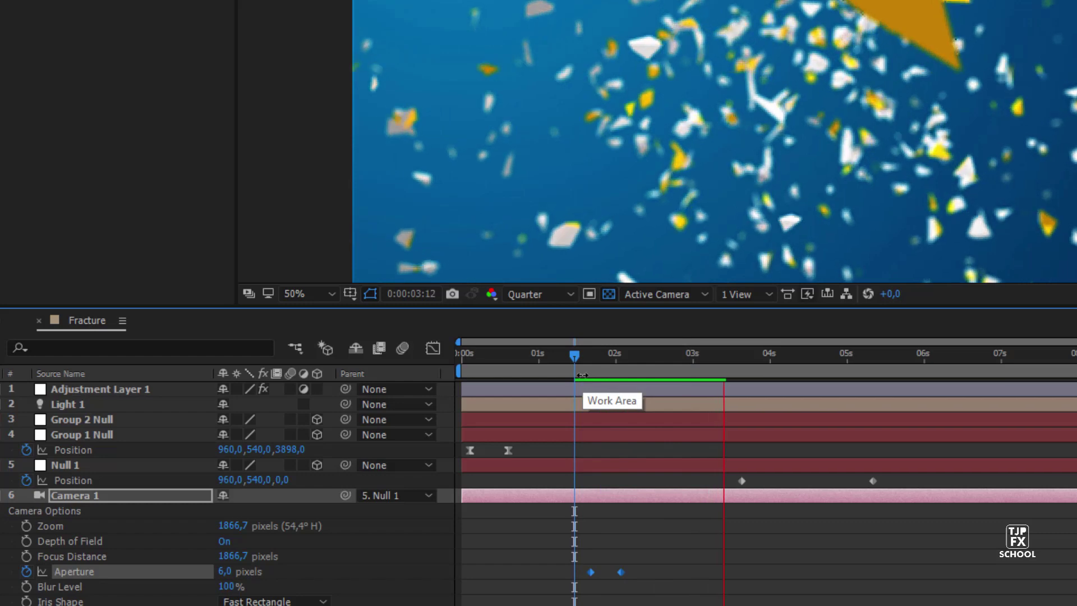
pyautogui.moveTo(581, 373); pyautogui.dragTo(793, 369)
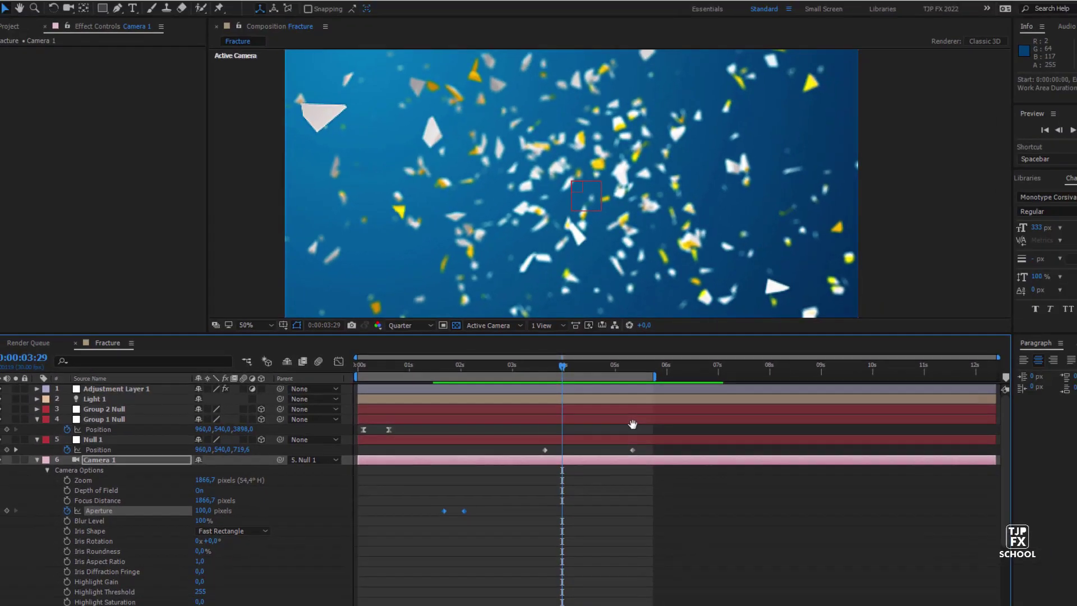
# - Move Null 1's last Position keyframe to about 06s and preview the longer camera move
pyautogui.press('space')
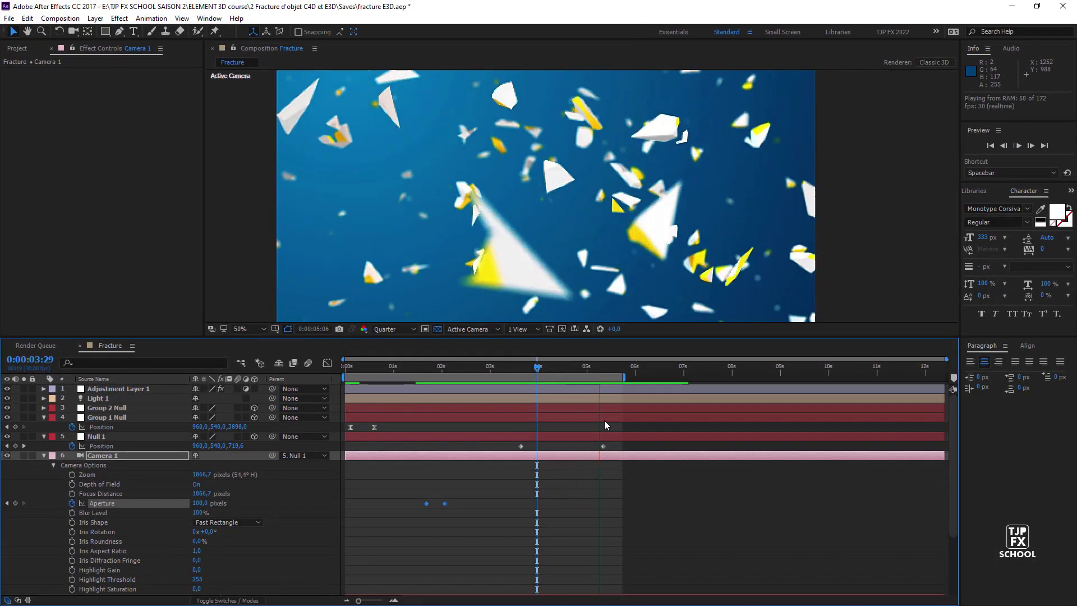
pyautogui.press('space')
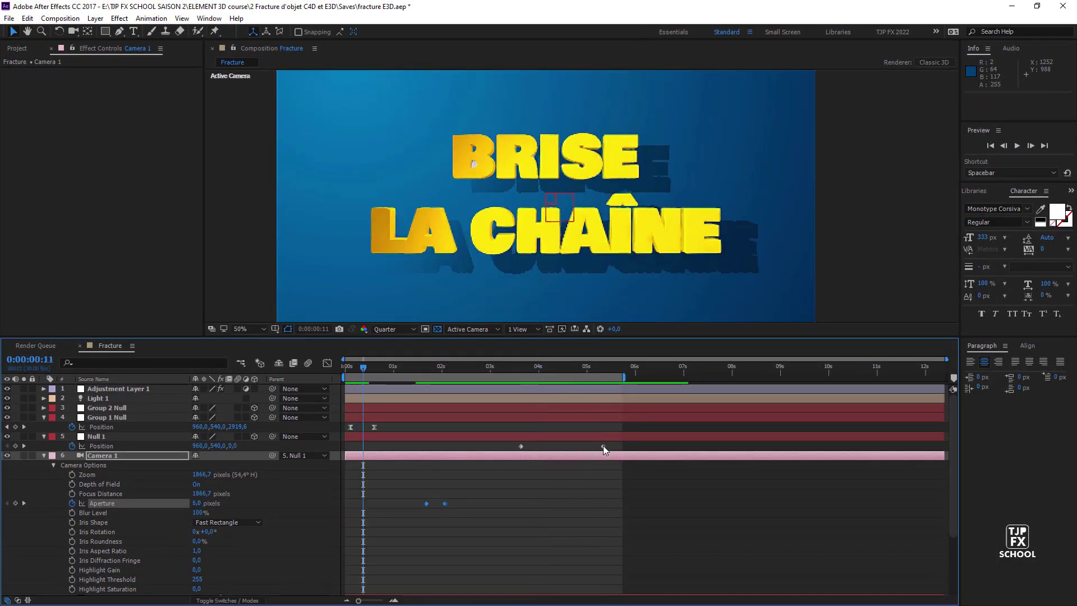
pyautogui.moveTo(604, 445); pyautogui.dragTo(630, 446)
pyautogui.press('space')
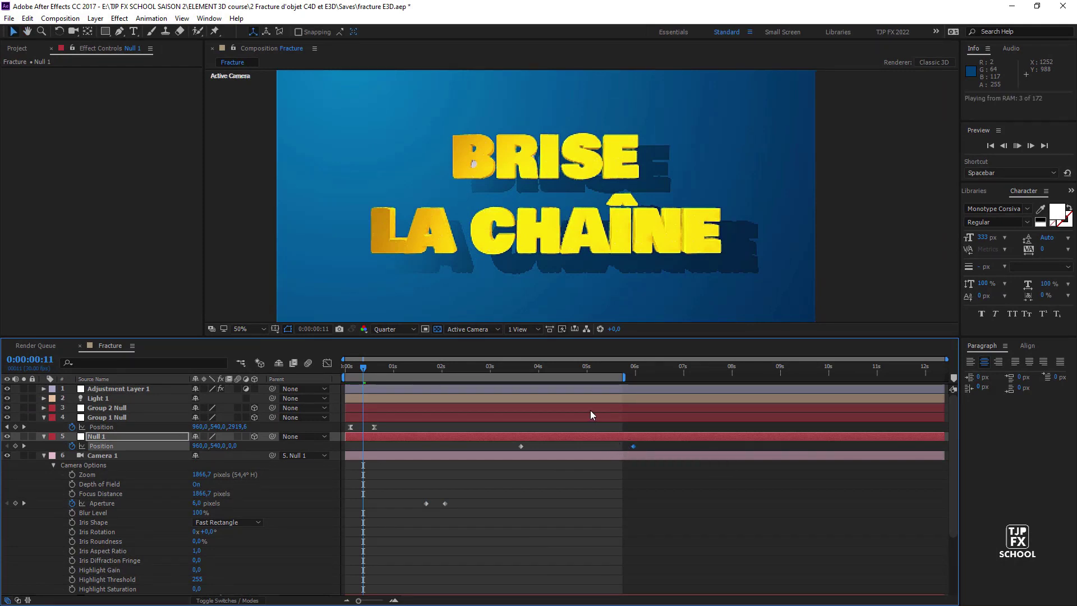
pyautogui.click(543, 367)
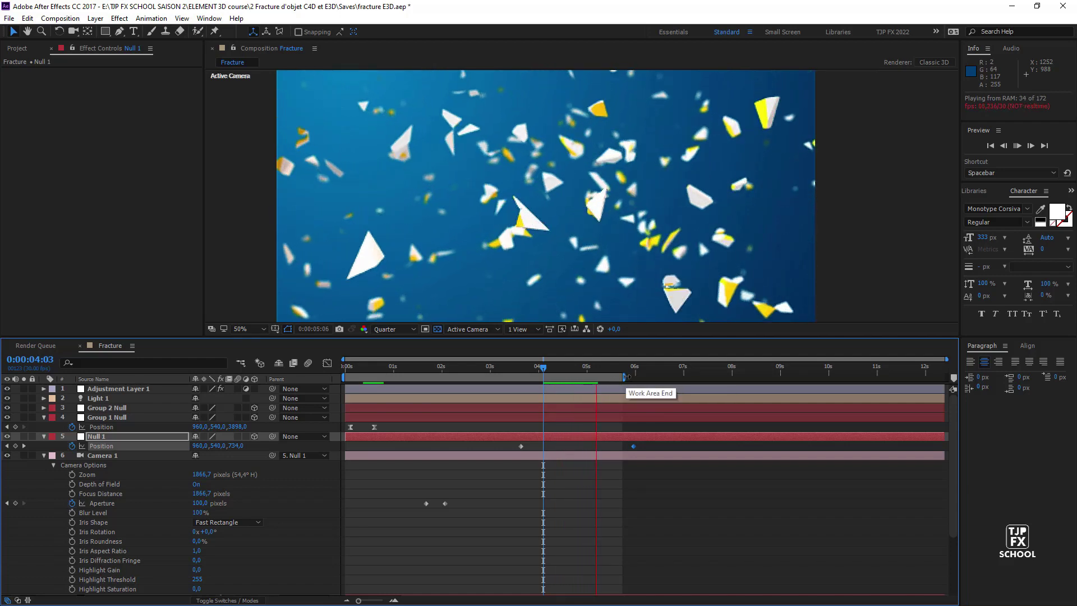
pyautogui.press('space')
# - Extend the work area to 06:15 and preview the full animation from 01:22
pyautogui.moveTo(625, 375); pyautogui.dragTo(662, 375)
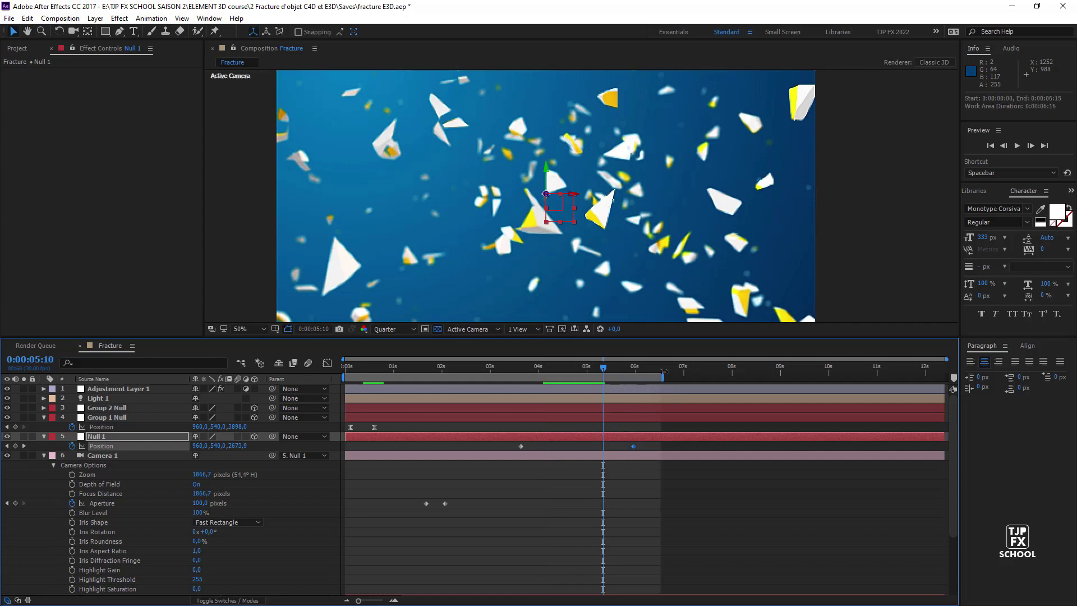
pyautogui.press('space')
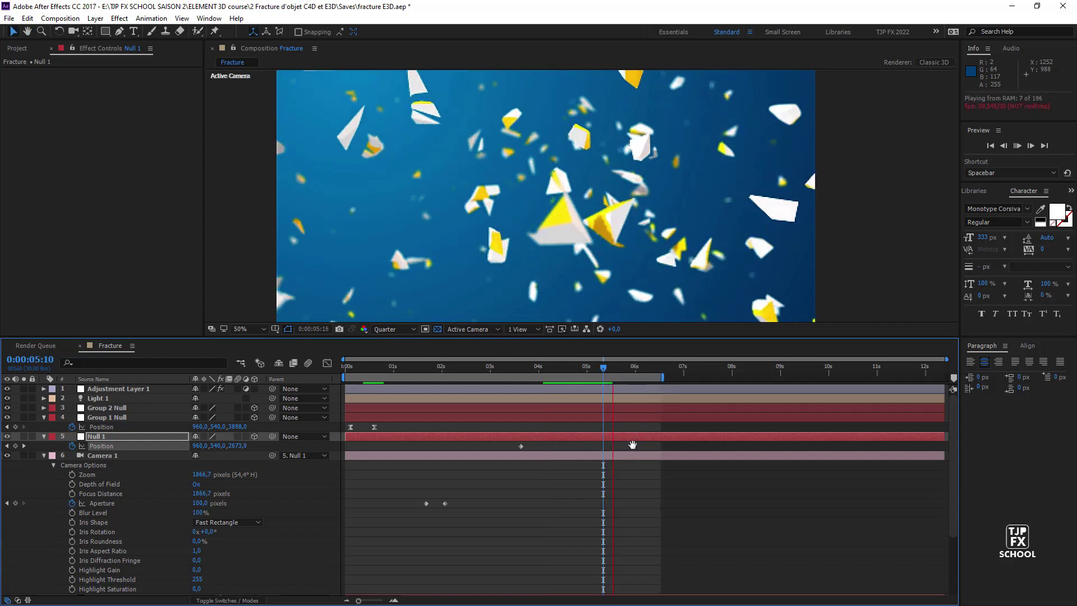
pyautogui.click(633, 446)
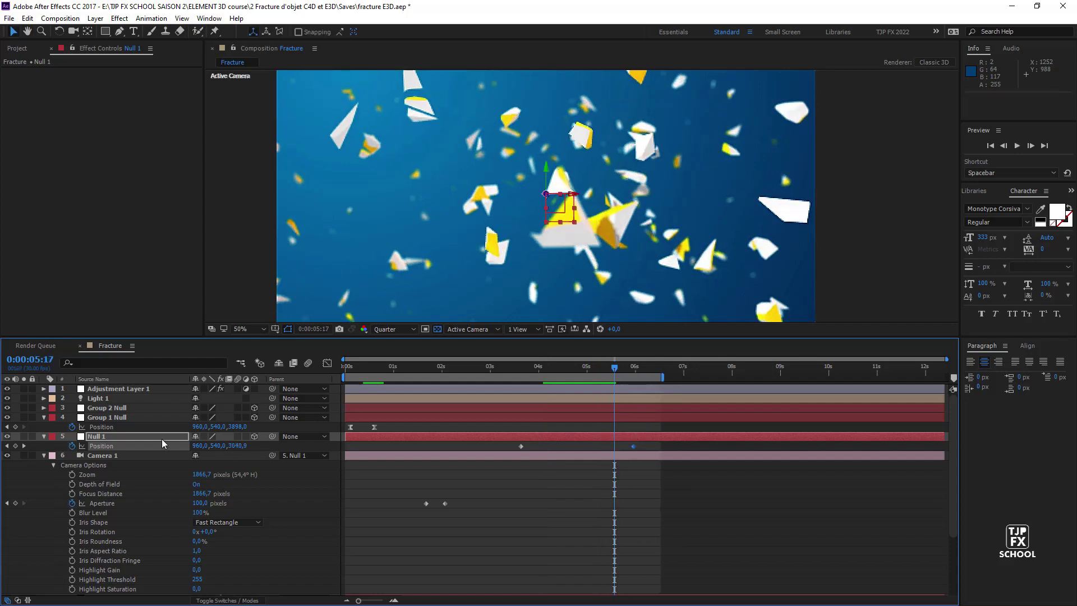
pyautogui.click(24, 446)
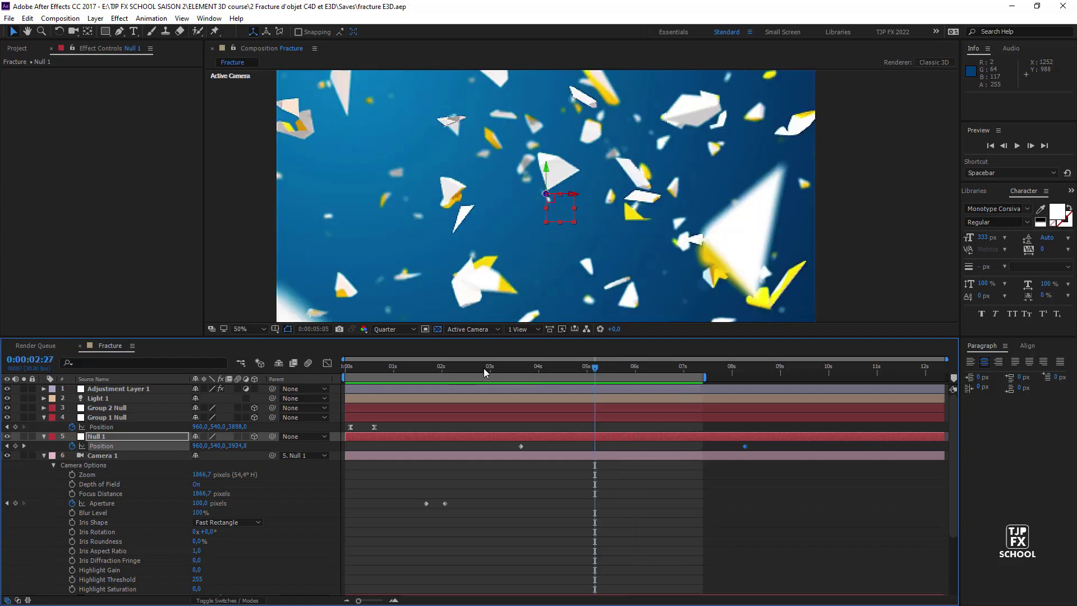
pyautogui.moveTo(483, 368); pyautogui.dragTo(429, 396)
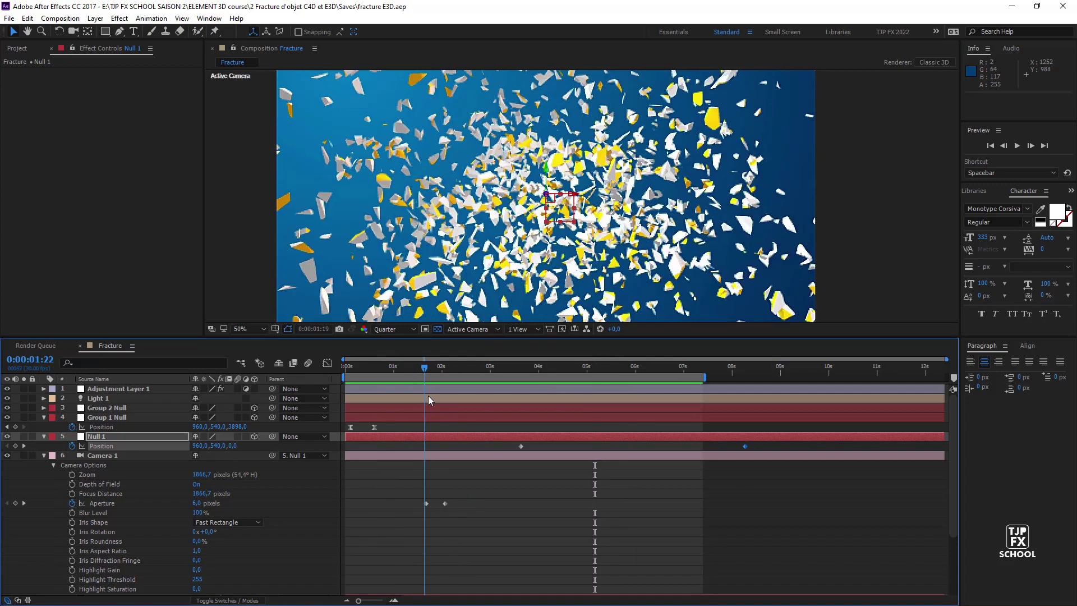
pyautogui.press('space')
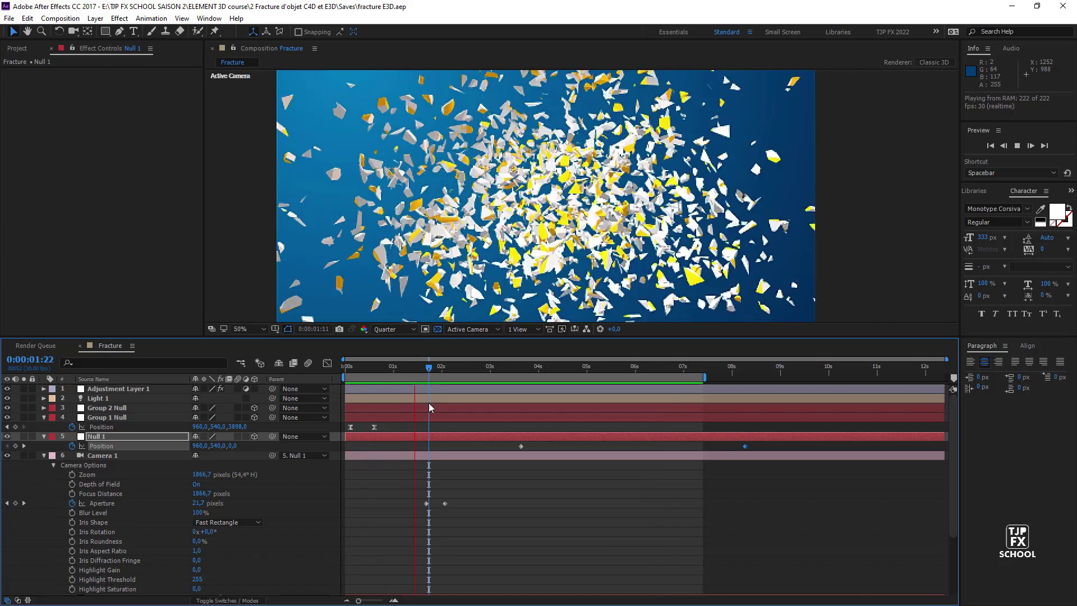
pyautogui.press('space')
# - Drag Group 1 Null's second Position keyframe from 00:18 to 00:28 and preview the slower fly-in
pyautogui.moveTo(375, 426)
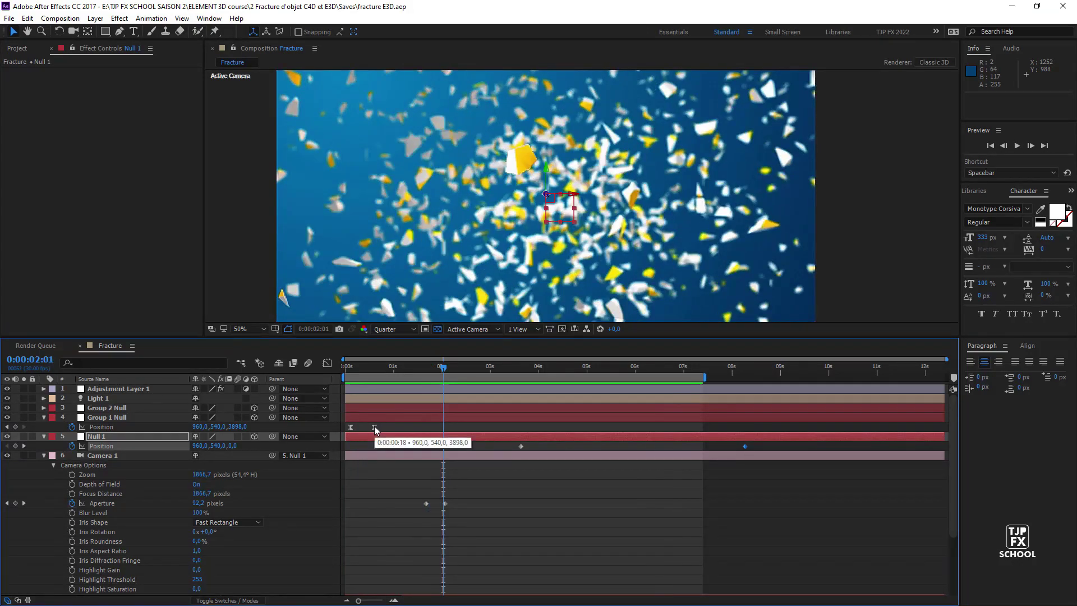
pyautogui.moveTo(374, 427); pyautogui.dragTo(390, 427)
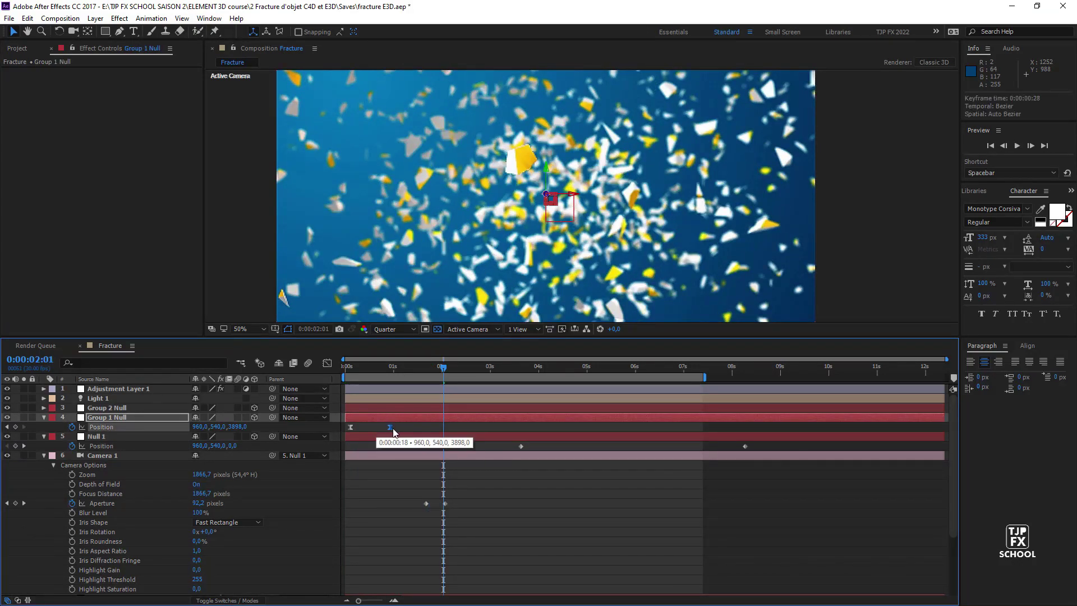
pyautogui.press('space')
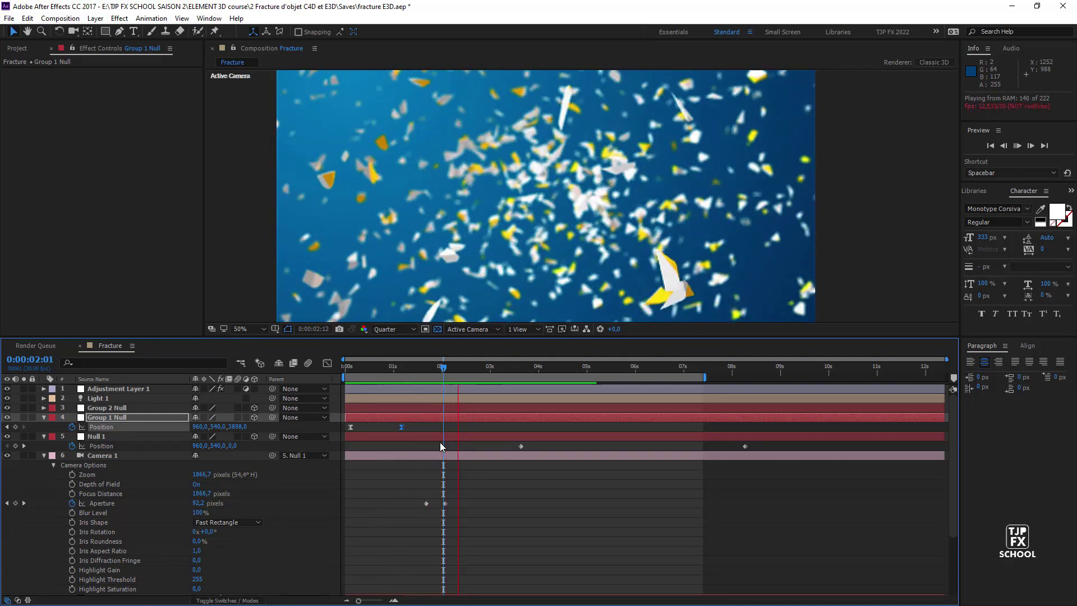
pyautogui.press('space')
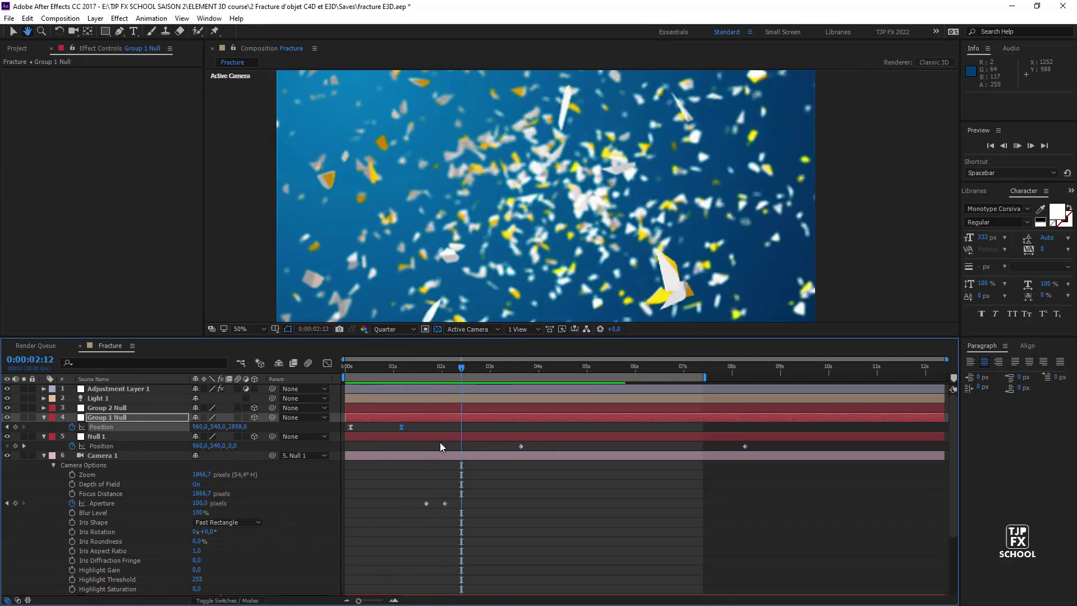
pyautogui.press('space')
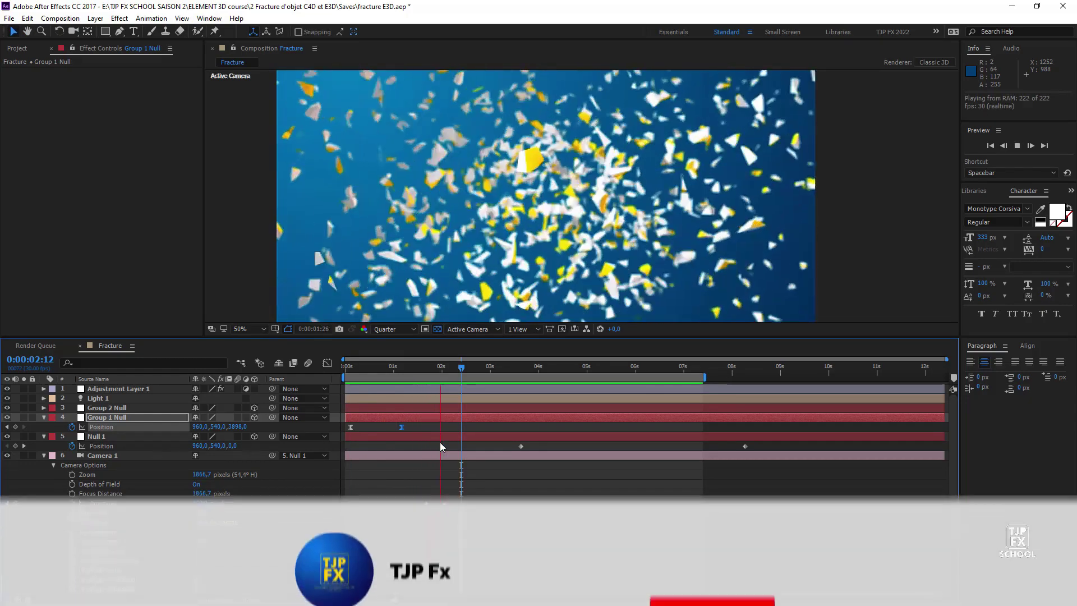